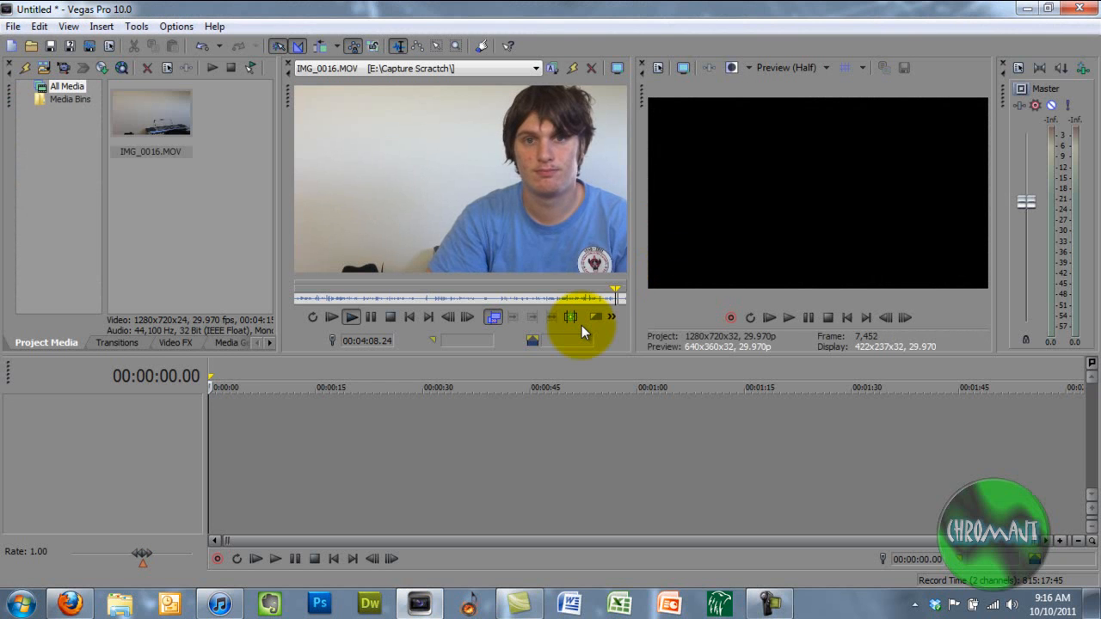
Mark the IMG_0016.MOV section from 00:04:07.03 to 00:04:09.23 and place it at the start of the timeline
key("space")
key("o")
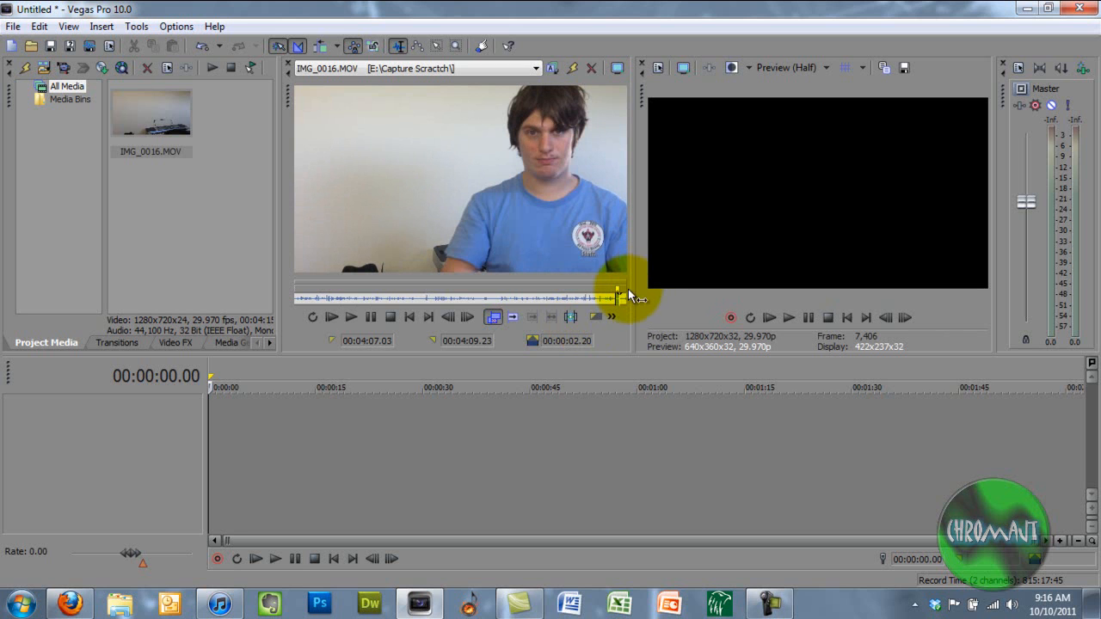
left_click_drag(209, 461, 210, 442)
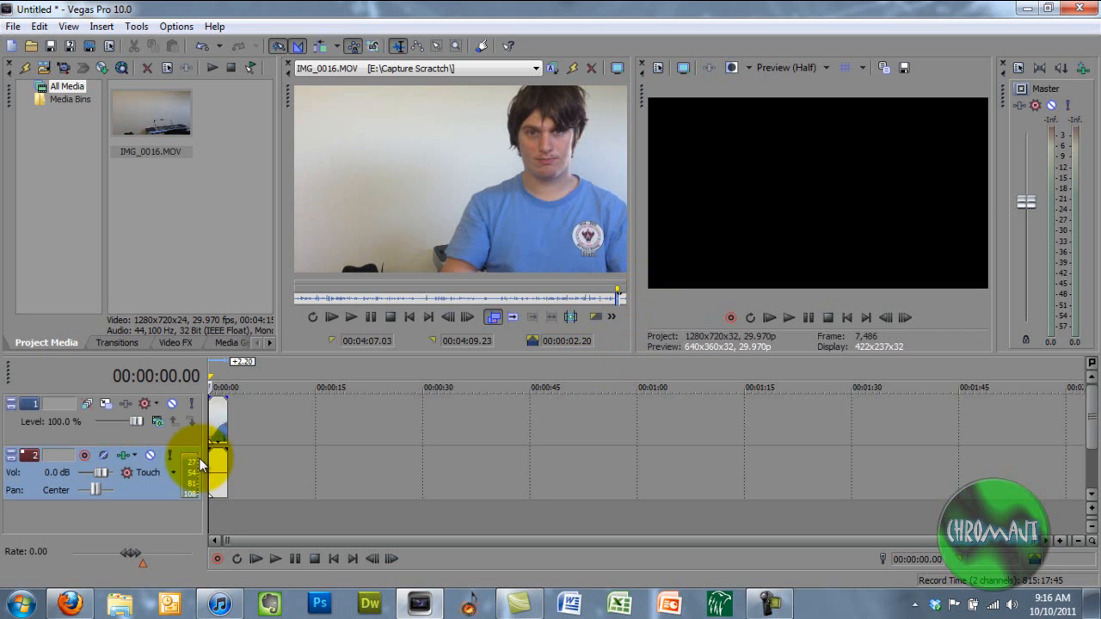
scroll(245, 443, "up", 5)
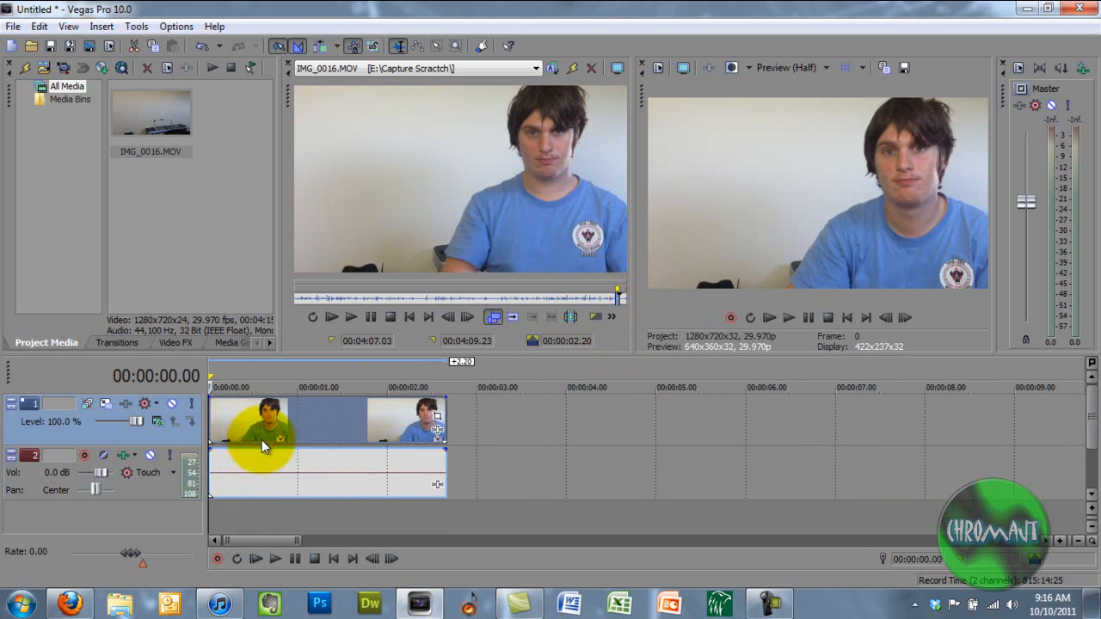
Delete the clip's audio event and remove the empty audio track
left_click(288, 462)
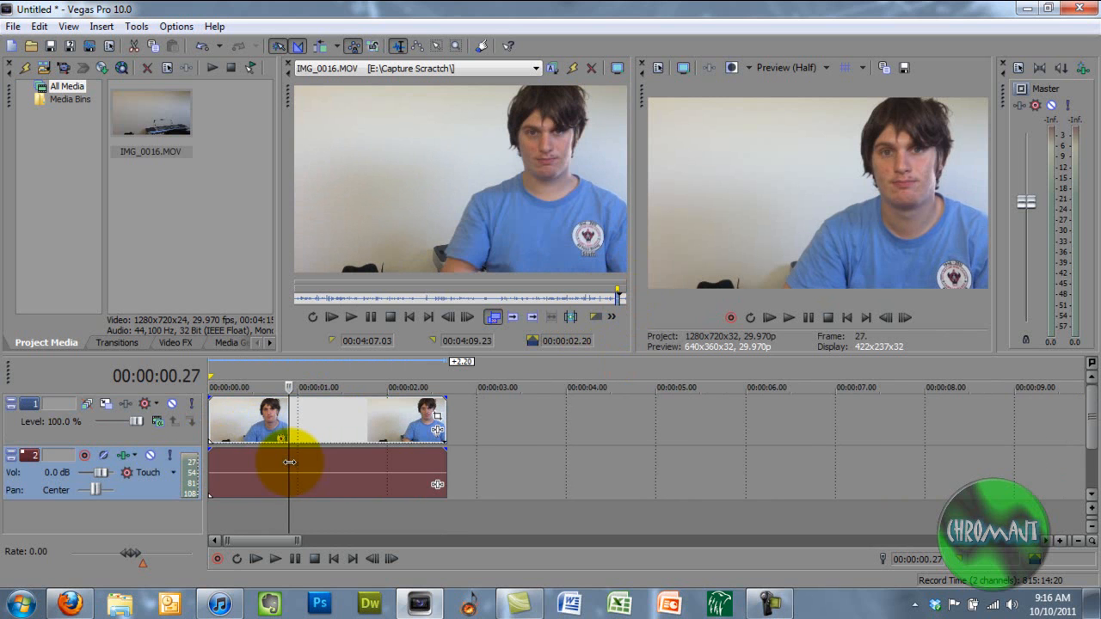
key("Delete")
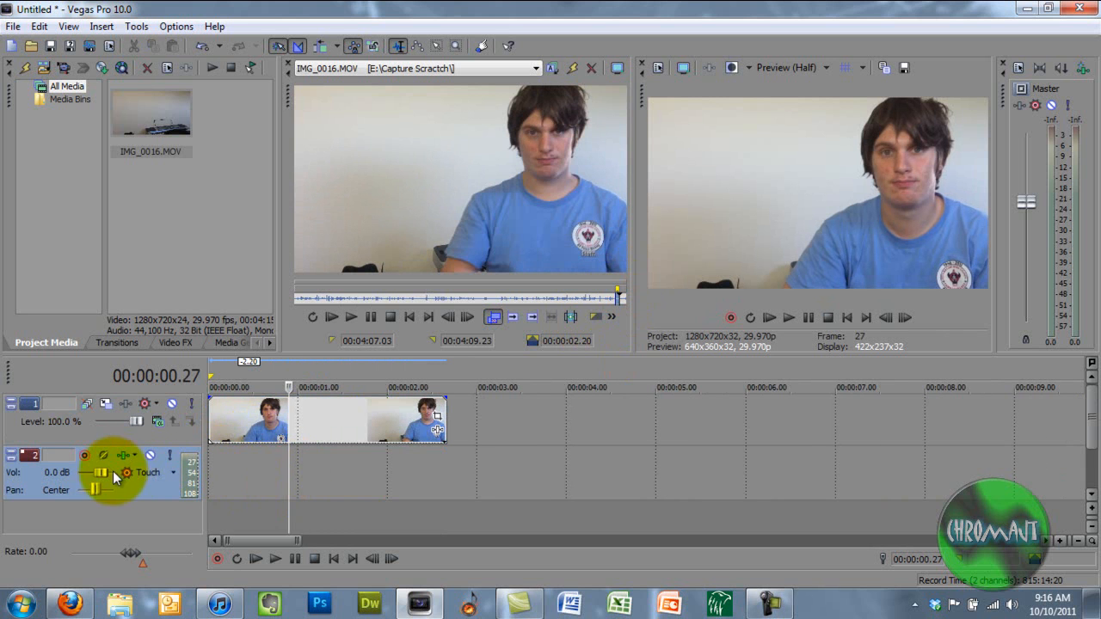
right_click(57, 456)
left_click(91, 188)
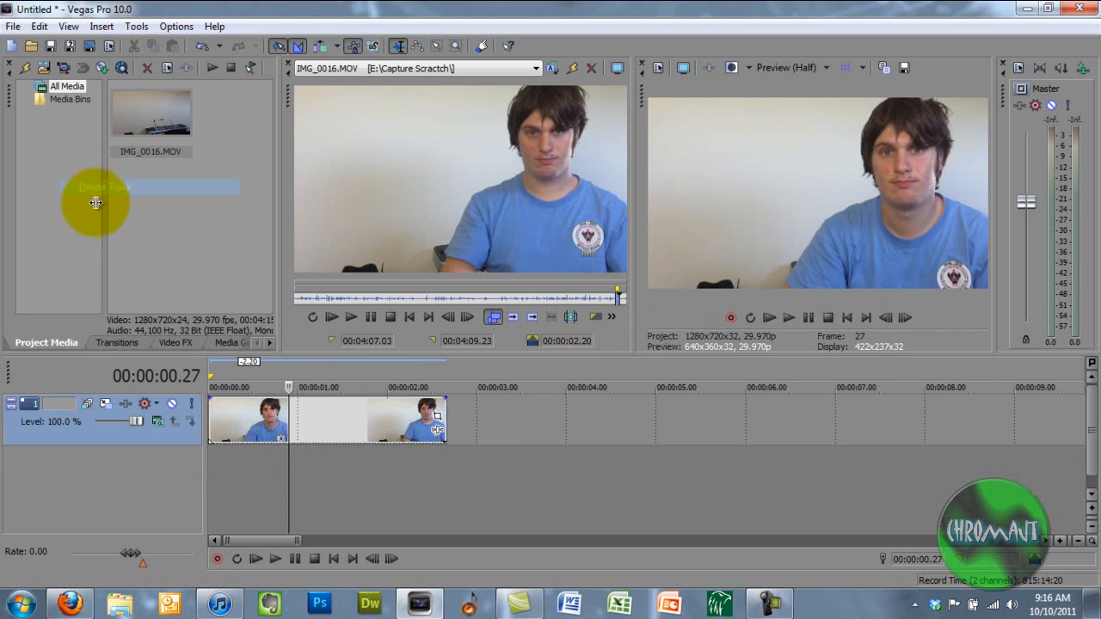
Save a snapshot of the video frame at 00:00:01.10 to the Desktop as Freeze Frame.jpg
left_click(392, 415)
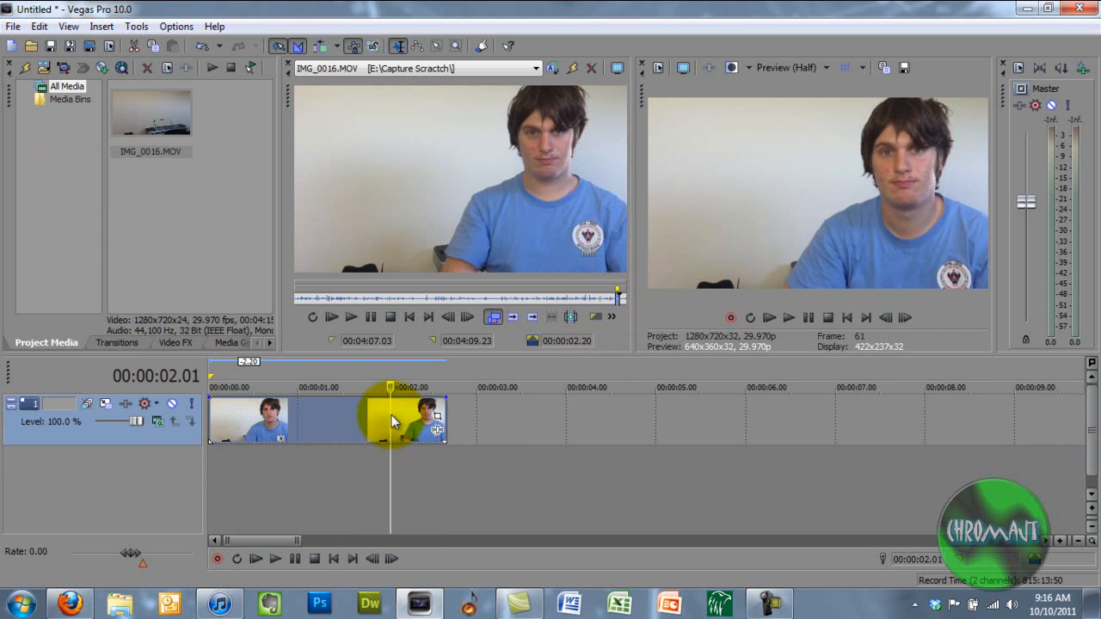
left_click(327, 421)
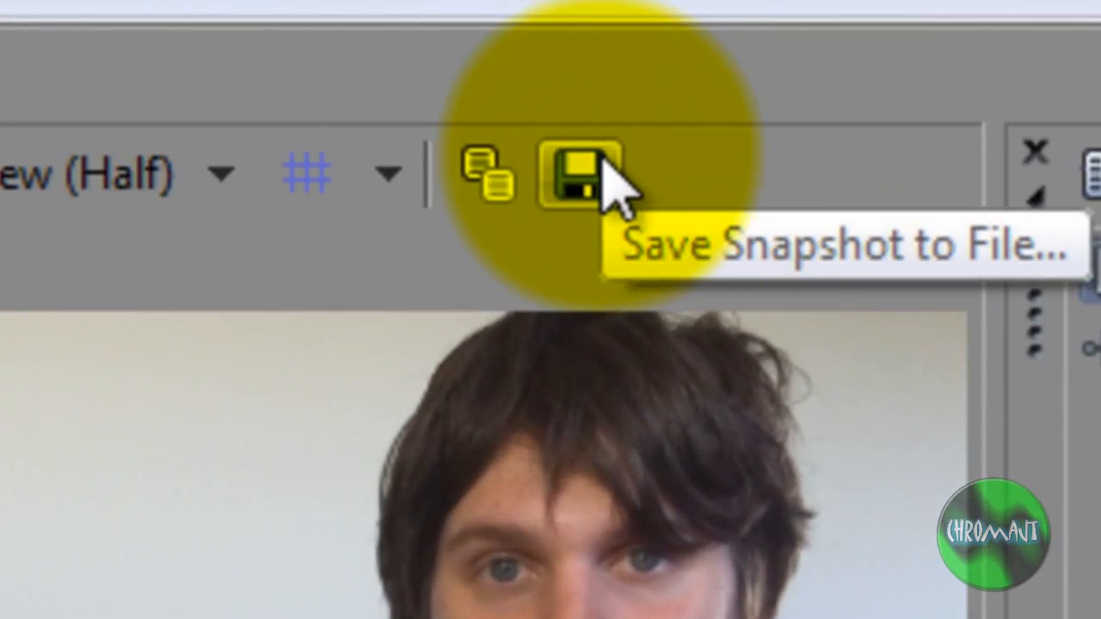
left_click(905, 67)
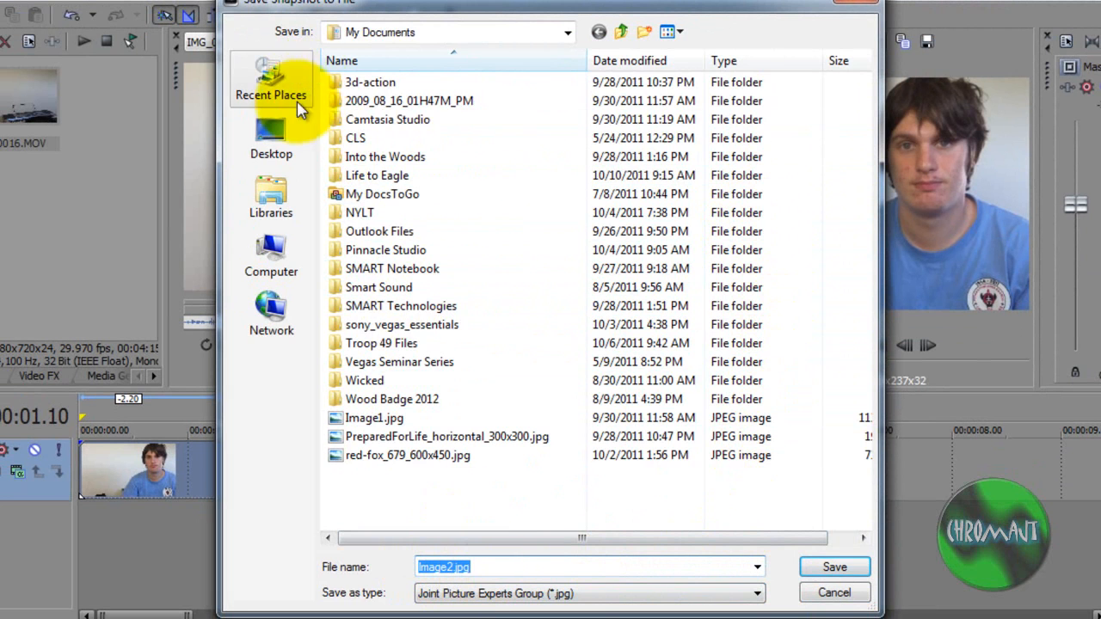
left_click(267, 146)
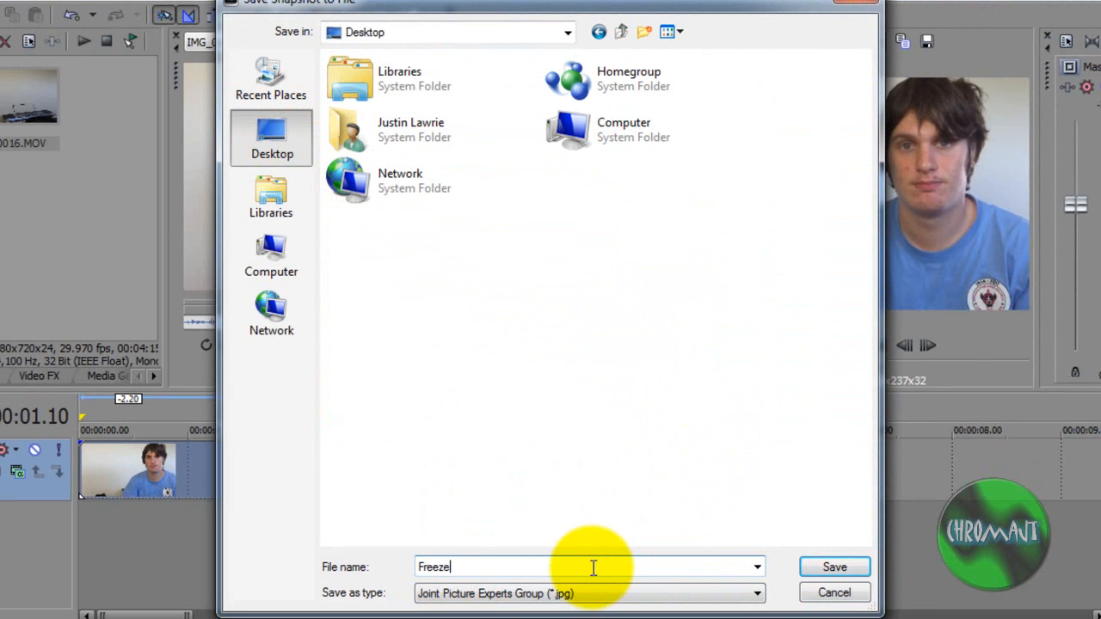
type("me")
key("Return")
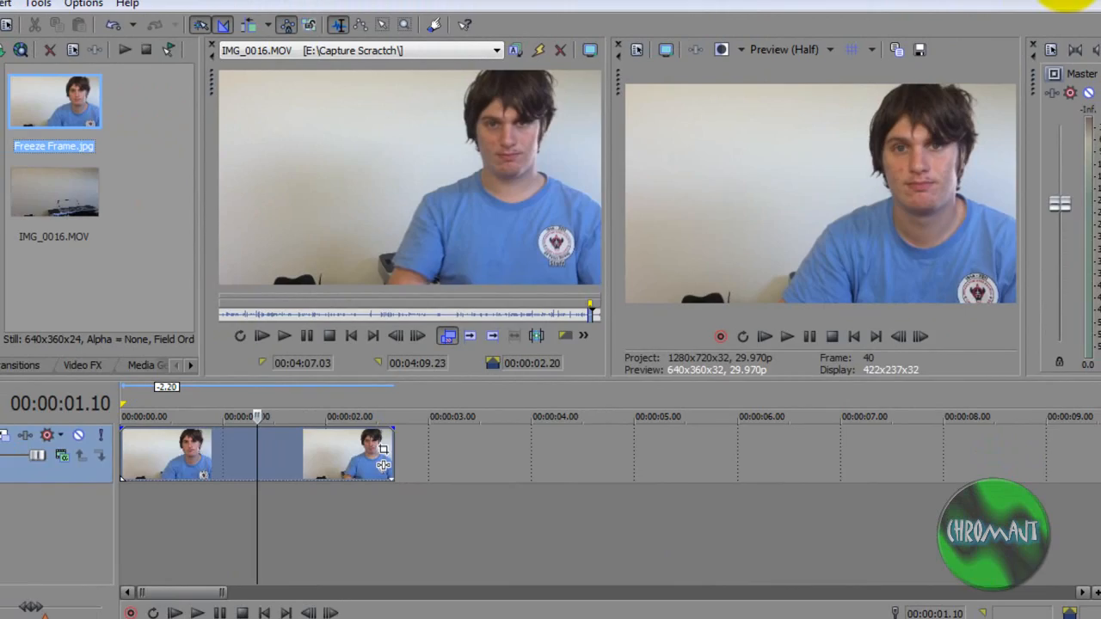
Switch to Photoshop and open Freeze Frame.jpg from the Desktop
left_click(1032, 9)
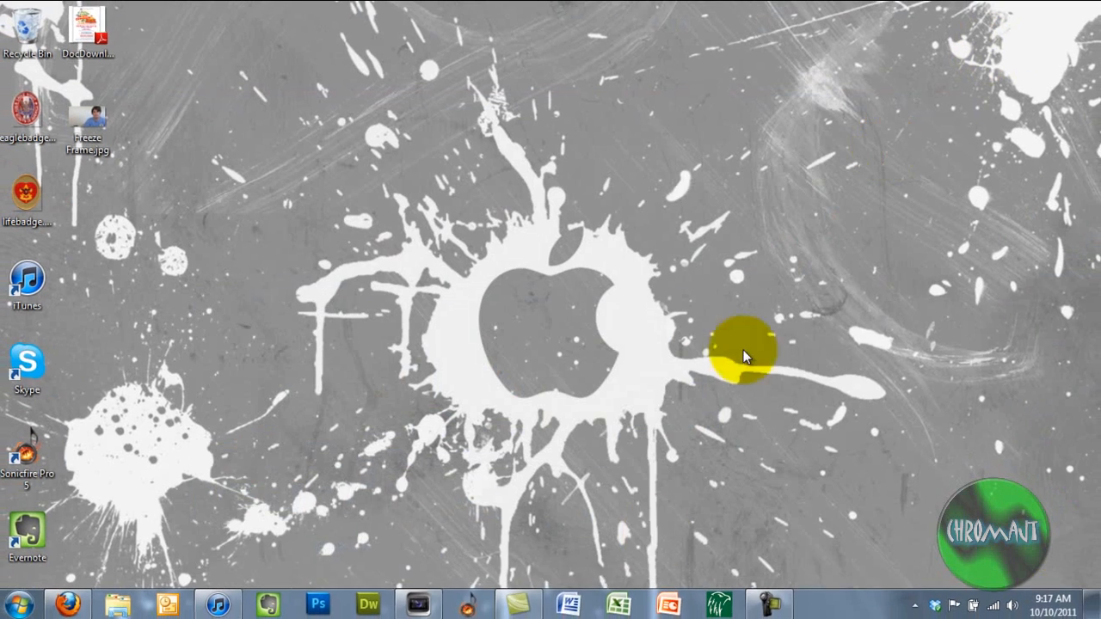
left_click(319, 604)
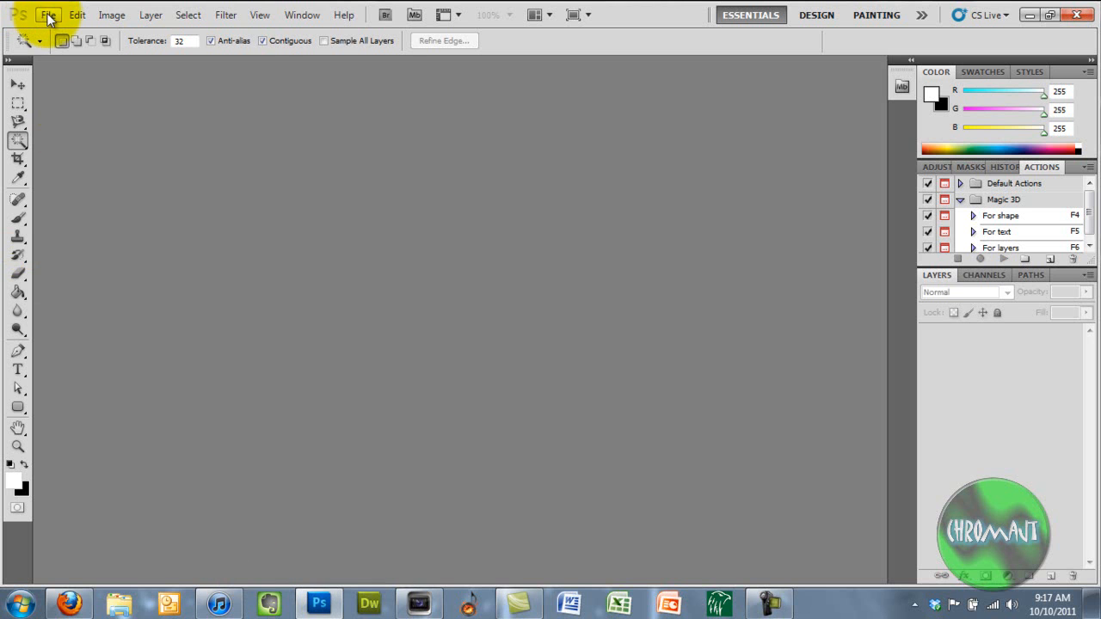
left_click(49, 16)
left_click(154, 43)
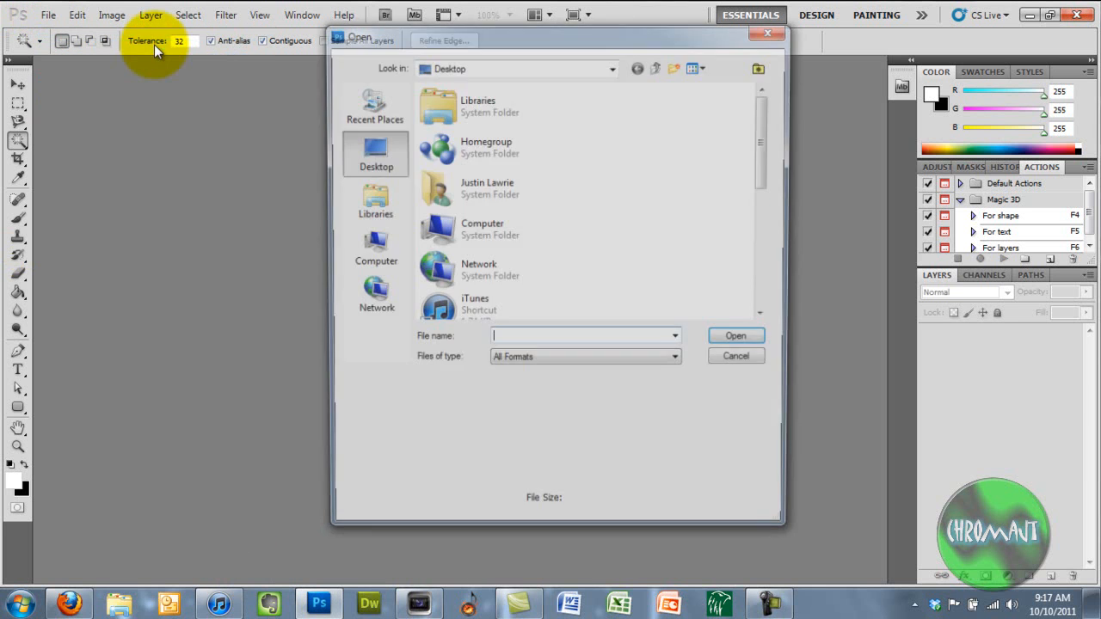
scroll(668, 159, "down", 5)
left_click(528, 210)
double_click(532, 209)
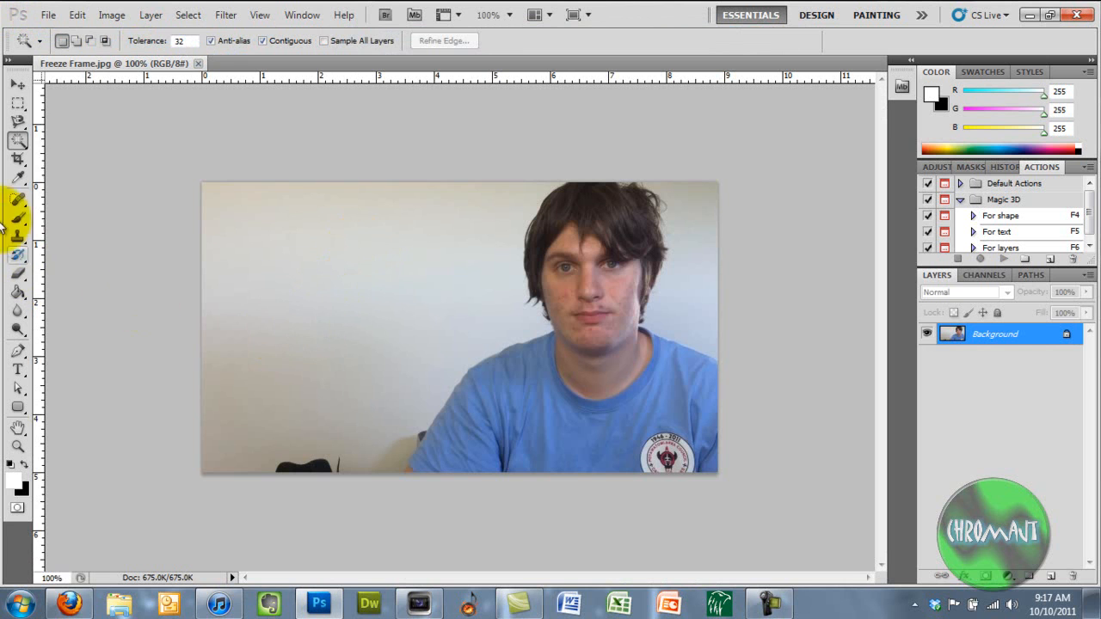
Select the person with the Quick Selection Tool, including the shirt badge and the hair edges but excluding the wall
left_click(19, 140)
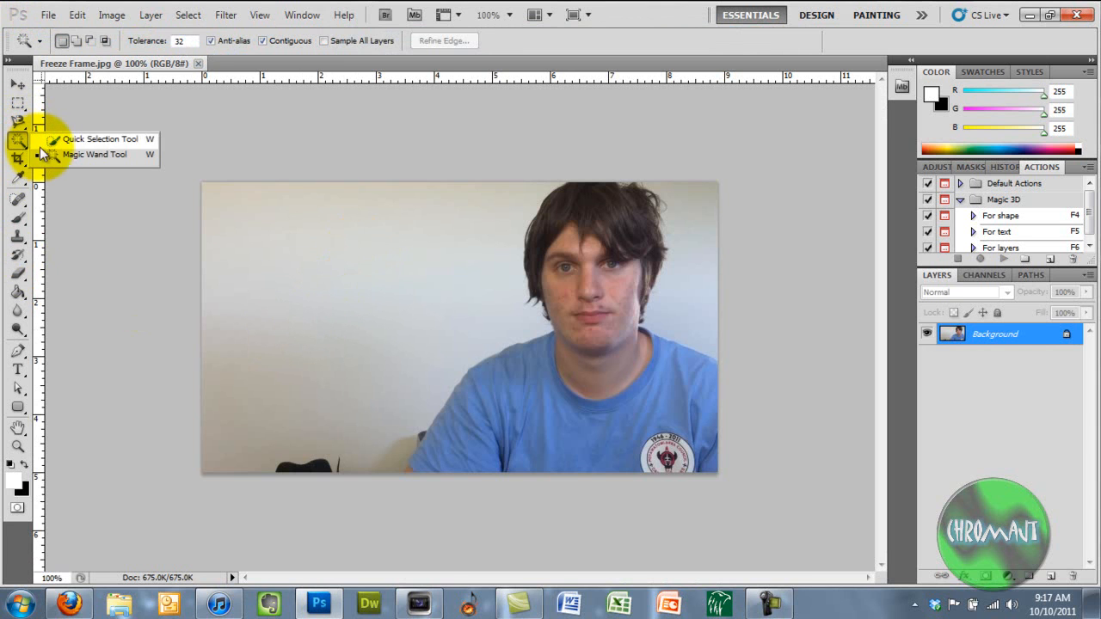
left_click(47, 141)
mouse_move(589, 302)
left_mouse_down()
mouse_move(589, 266)
mouse_move(602, 355)
mouse_move(583, 420)
mouse_move(473, 457)
mouse_move(413, 491)
left_mouse_up()
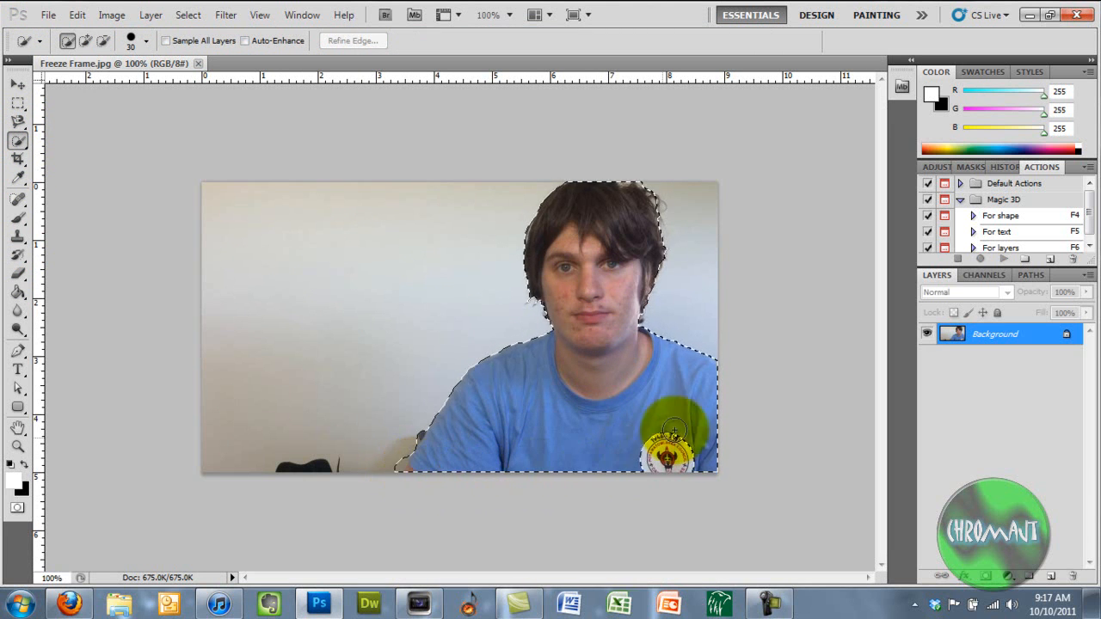
left_click_drag(689, 401, 663, 381)
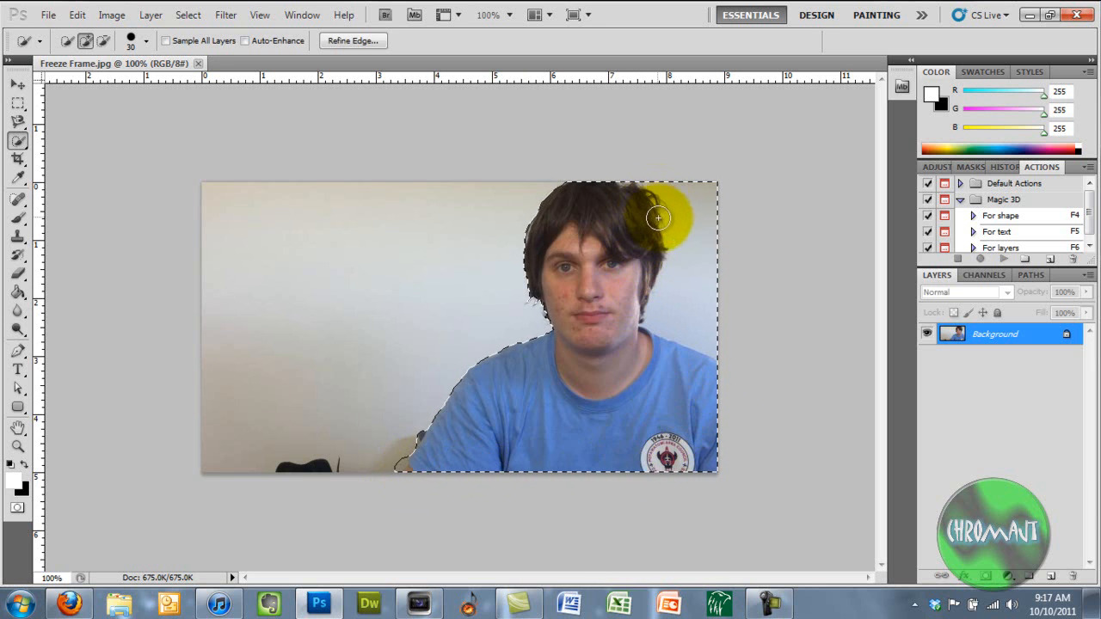
mouse_move(683, 232)
left_mouse_down()
mouse_move(691, 305)
mouse_move(702, 278)
mouse_move(677, 215)
left_mouse_up()
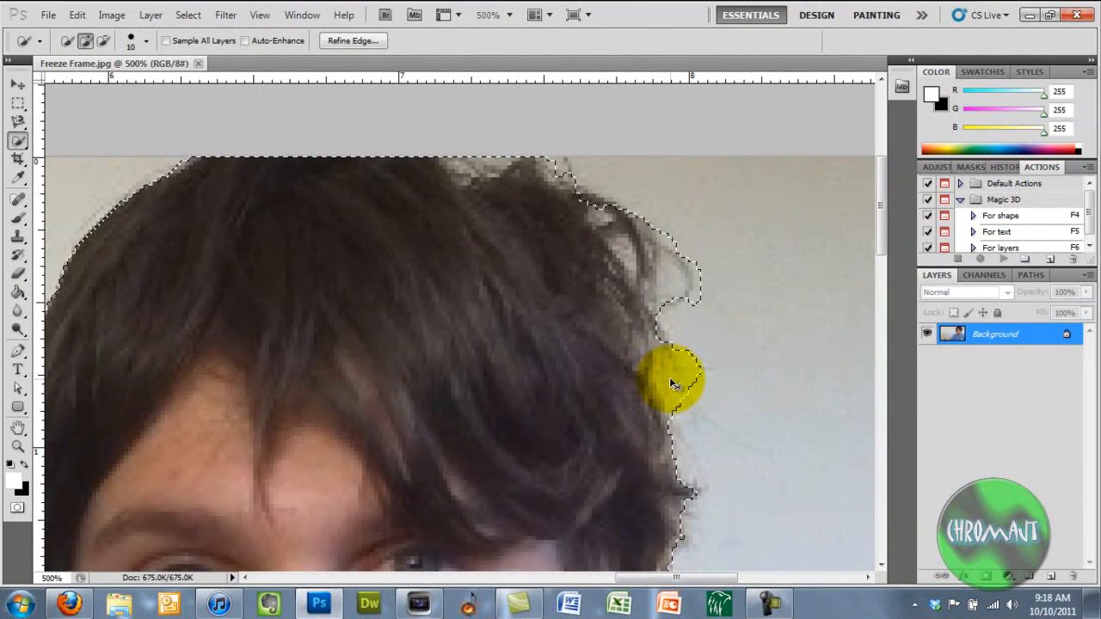
key("ctrl+minus")
key("ctrl+minus")
key("ctrl+minus")
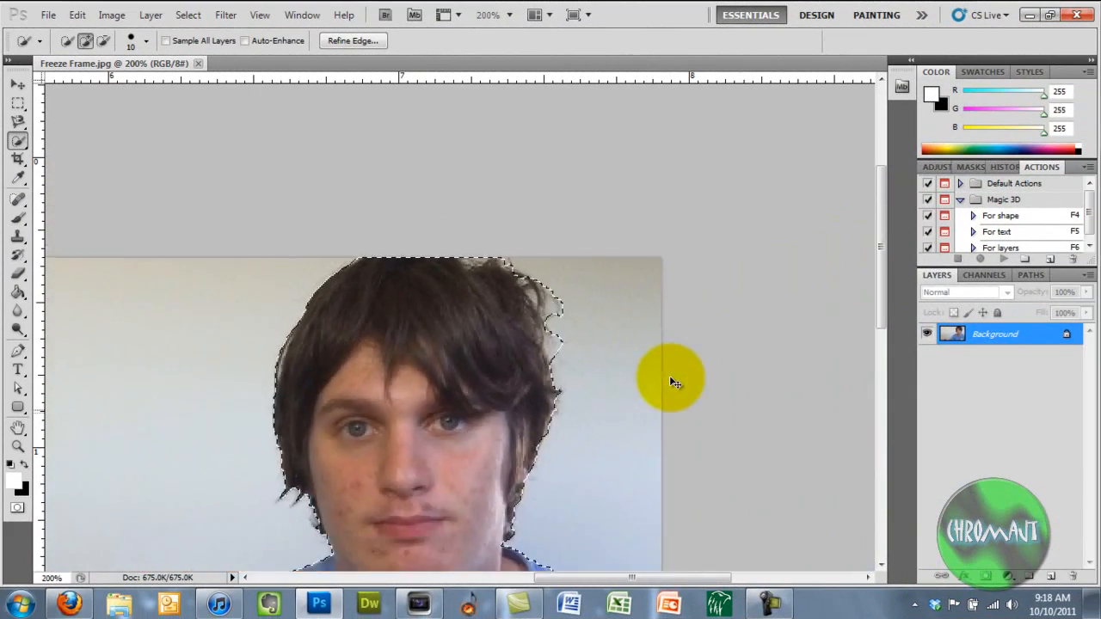
key("ctrl+minus")
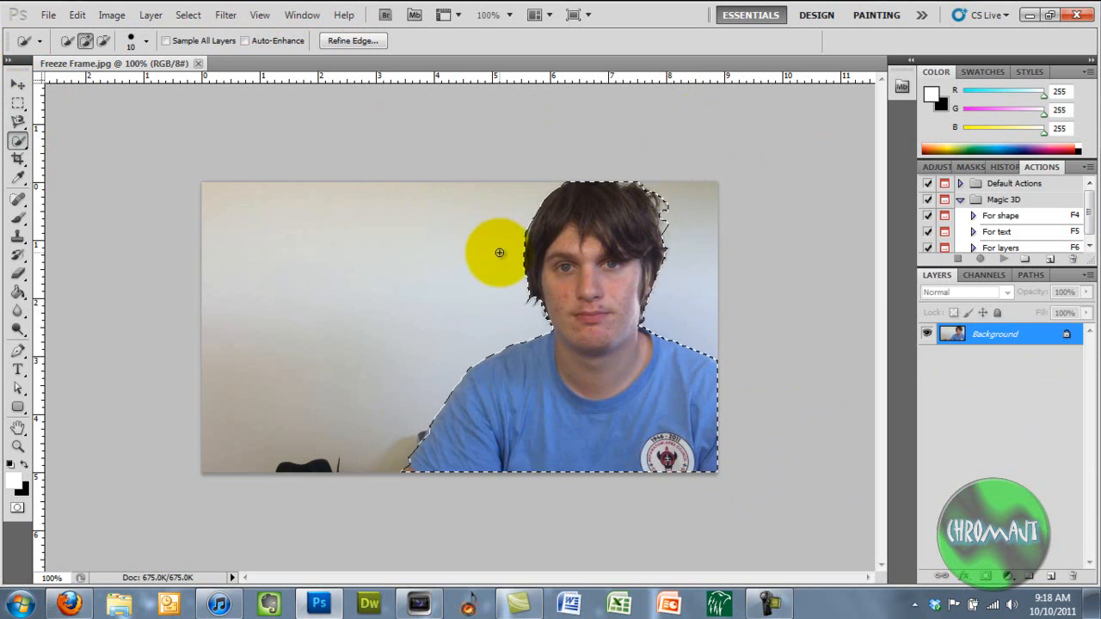
Refine the edge of the person selection with Smart Radius enabled and a radius of 3.8 px
left_click(161, 19)
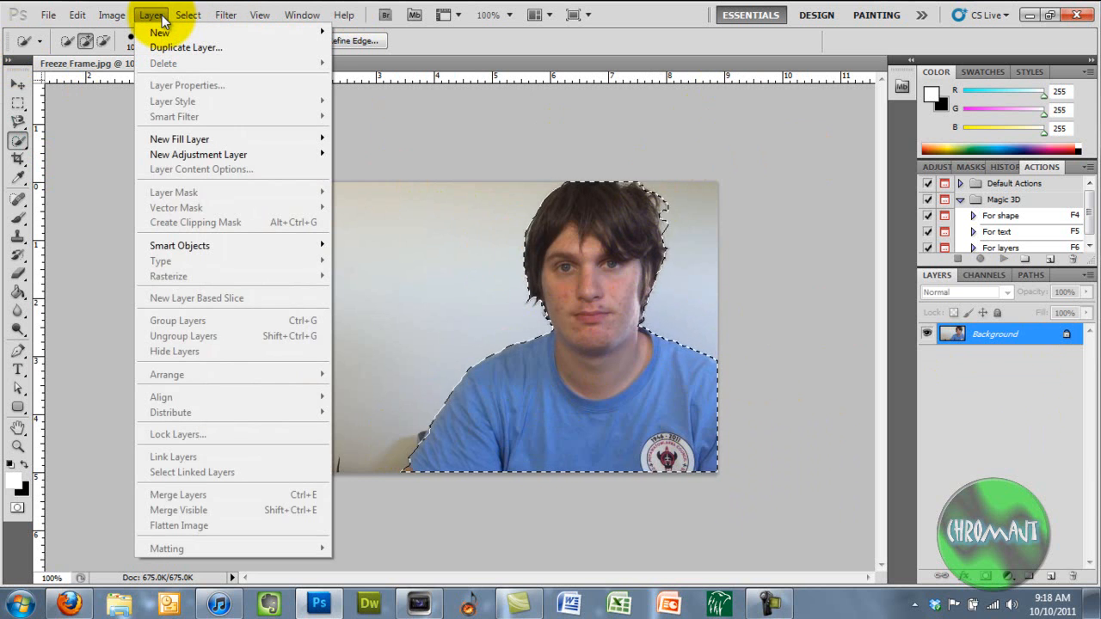
left_click(344, 40)
left_click(344, 39)
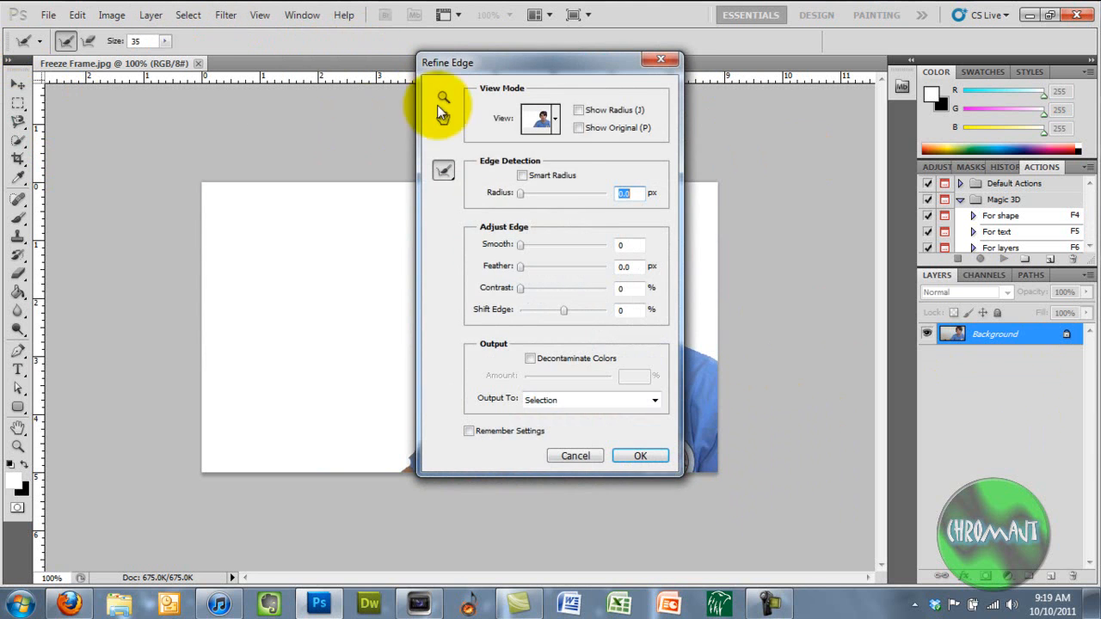
left_click_drag(566, 58, 243, 111)
left_click(201, 229)
left_click_drag(198, 248, 203, 250)
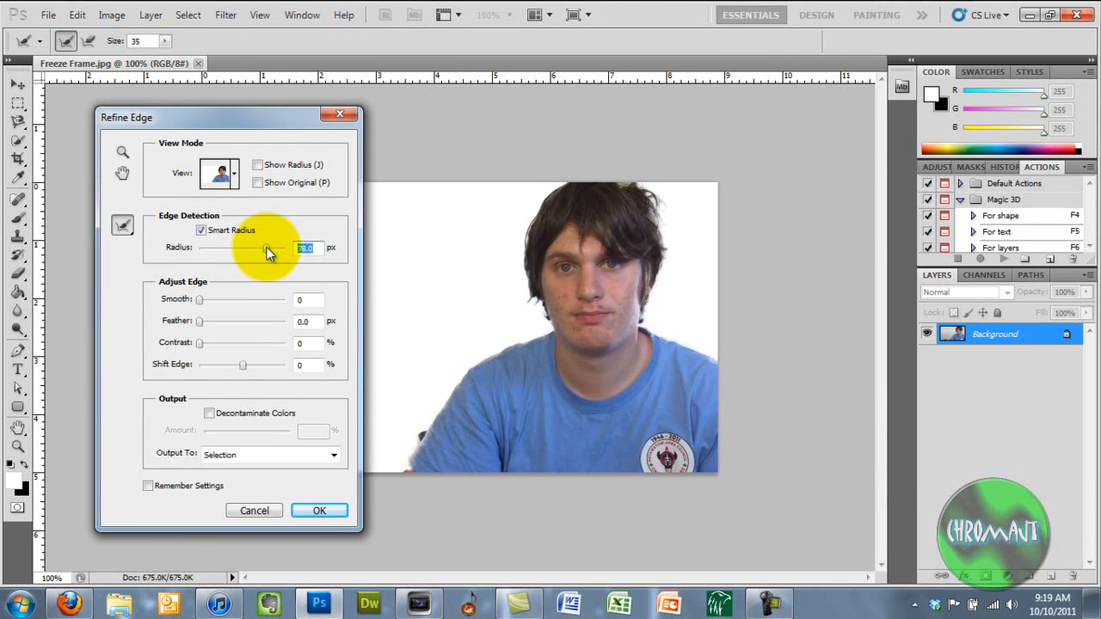
left_click_drag(267, 247, 237, 246)
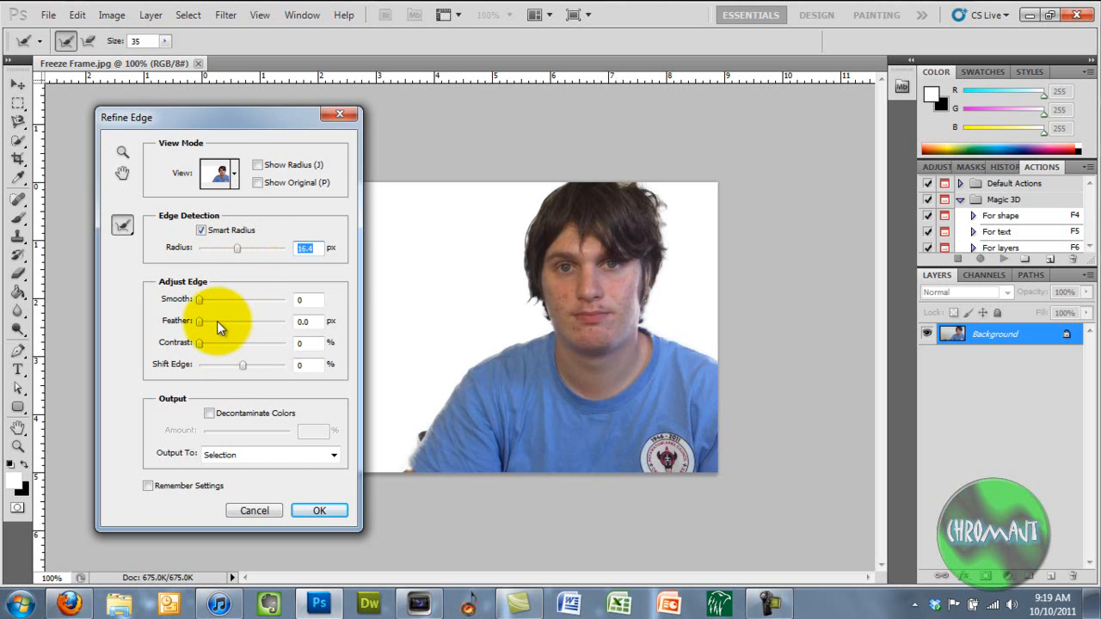
mouse_move(238, 251)
left_mouse_down()
mouse_move(204, 251)
mouse_move(216, 251)
left_mouse_up()
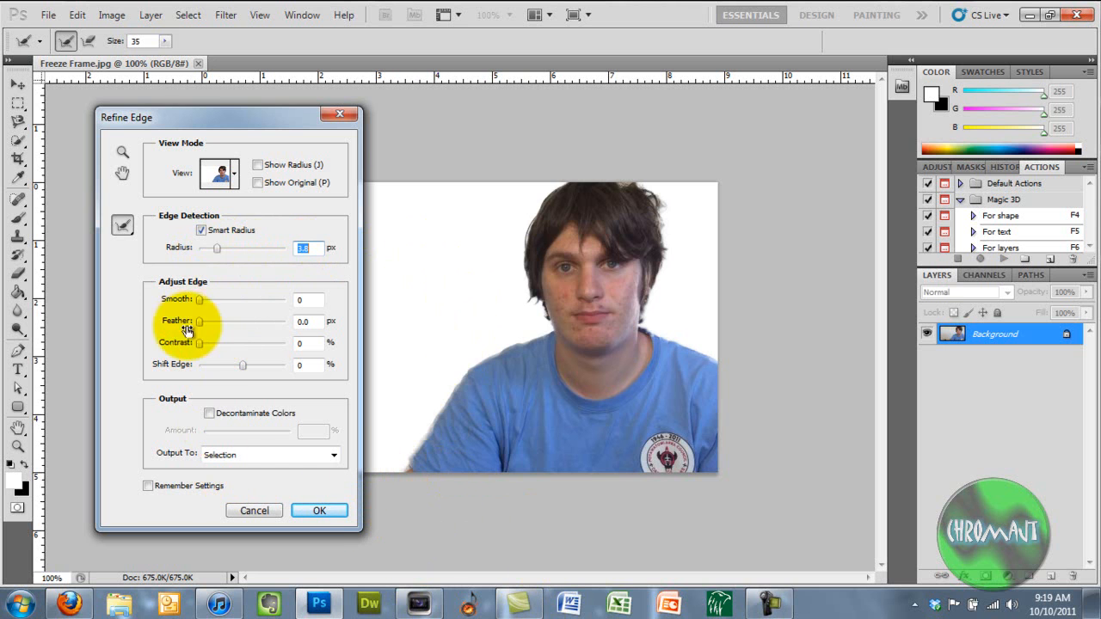
Output the refined selection to a new layer
left_click(244, 455)
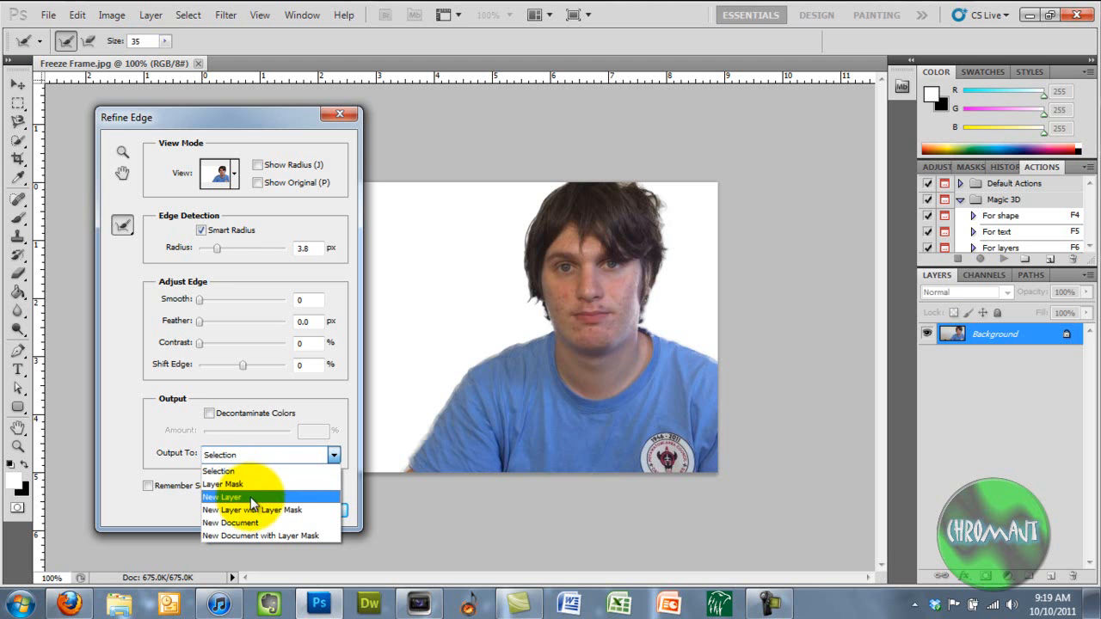
left_click(250, 497)
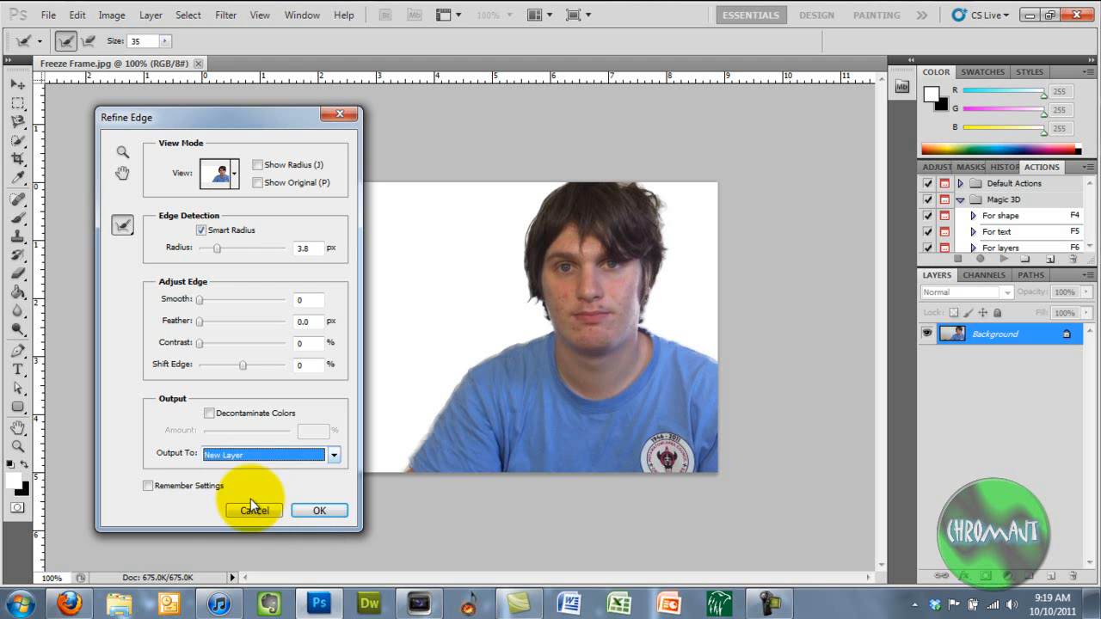
left_click(335, 513)
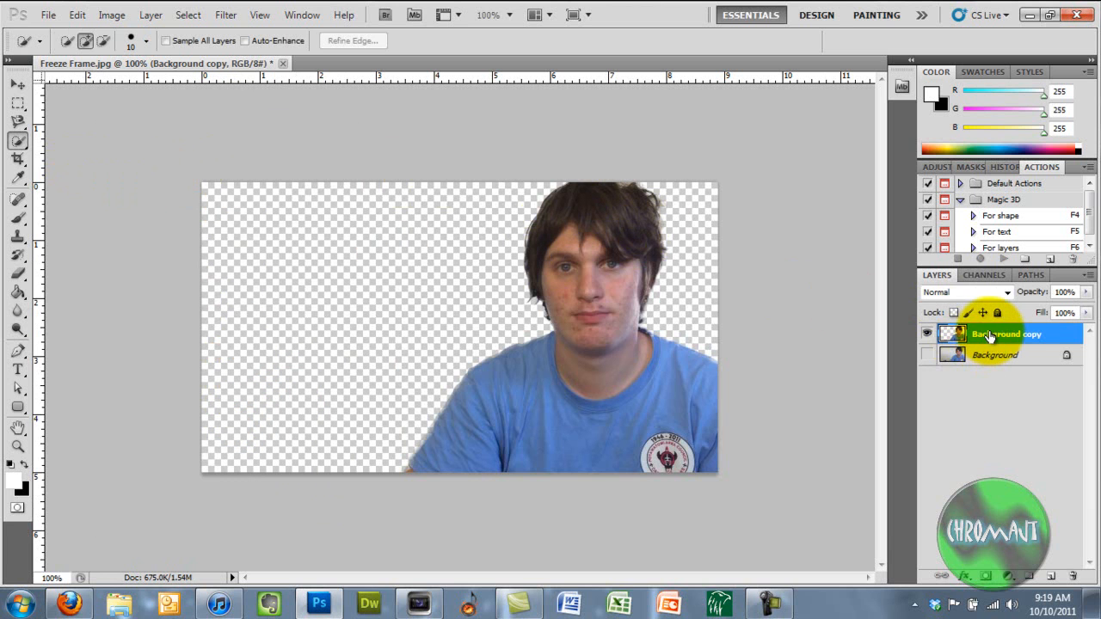
Apply a white 3 px outside Stroke layer style to the cut-out person's layer
double_click(1057, 339)
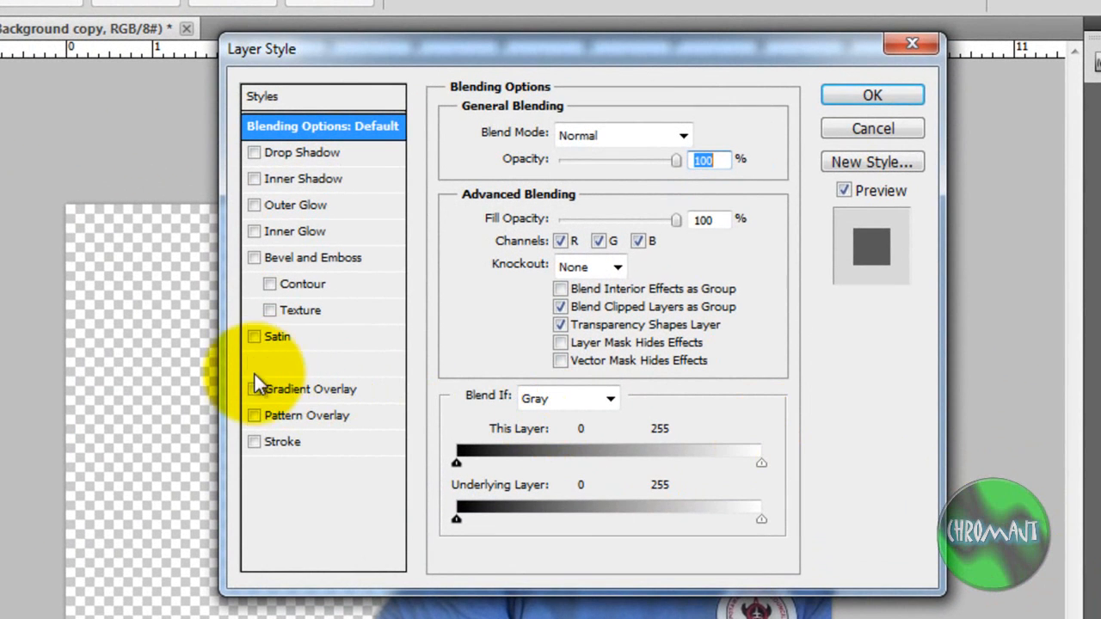
left_click(254, 440)
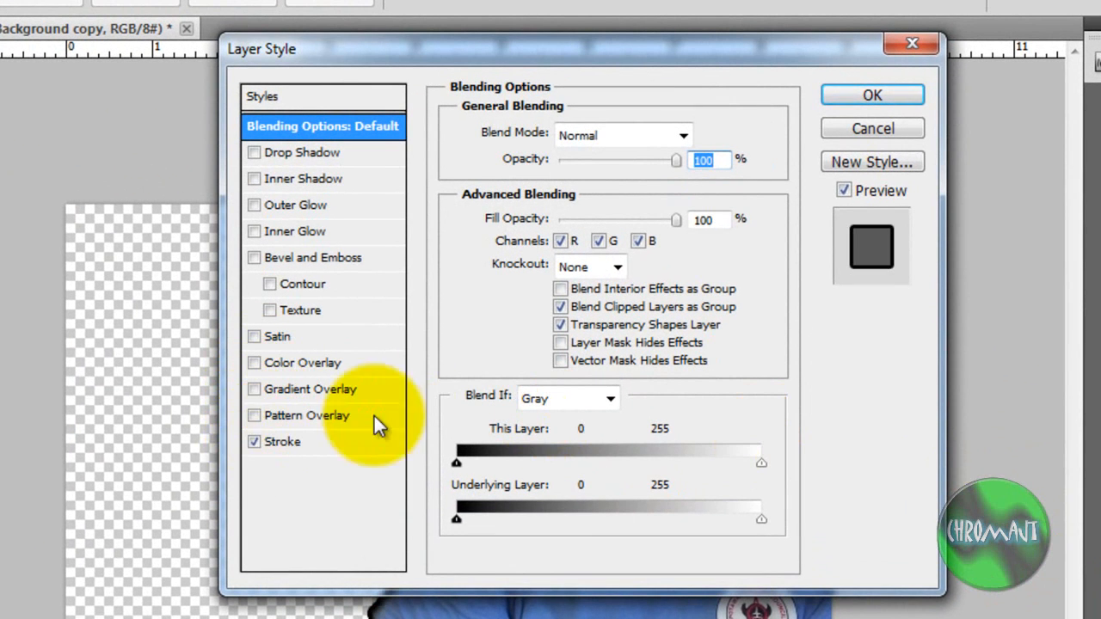
left_click(329, 443)
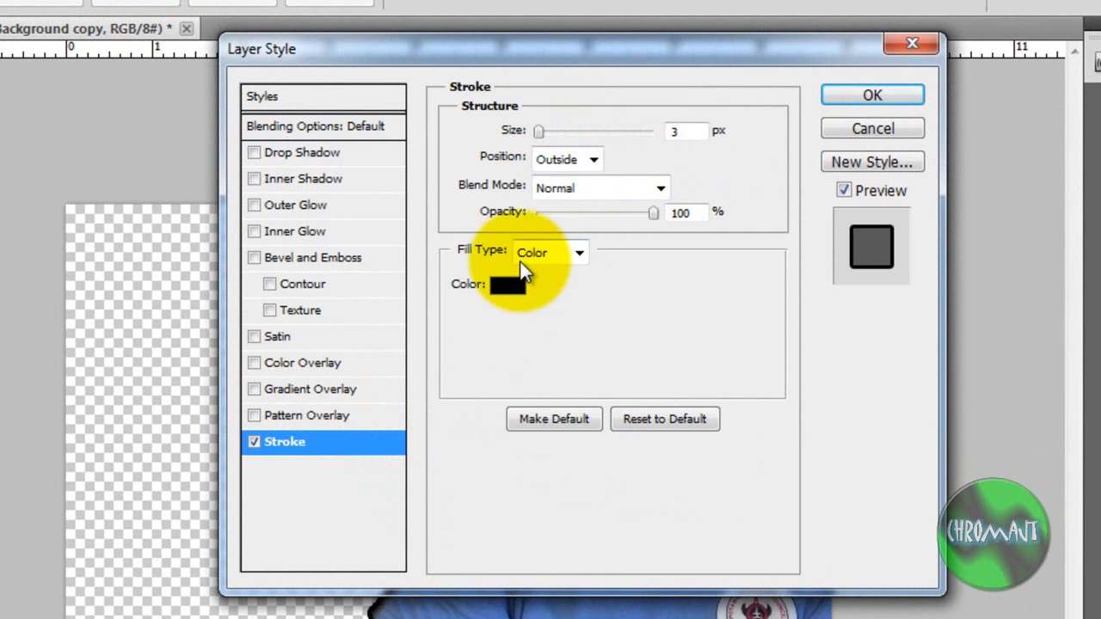
left_click(507, 286)
left_click_drag(506, 298, 91, 98)
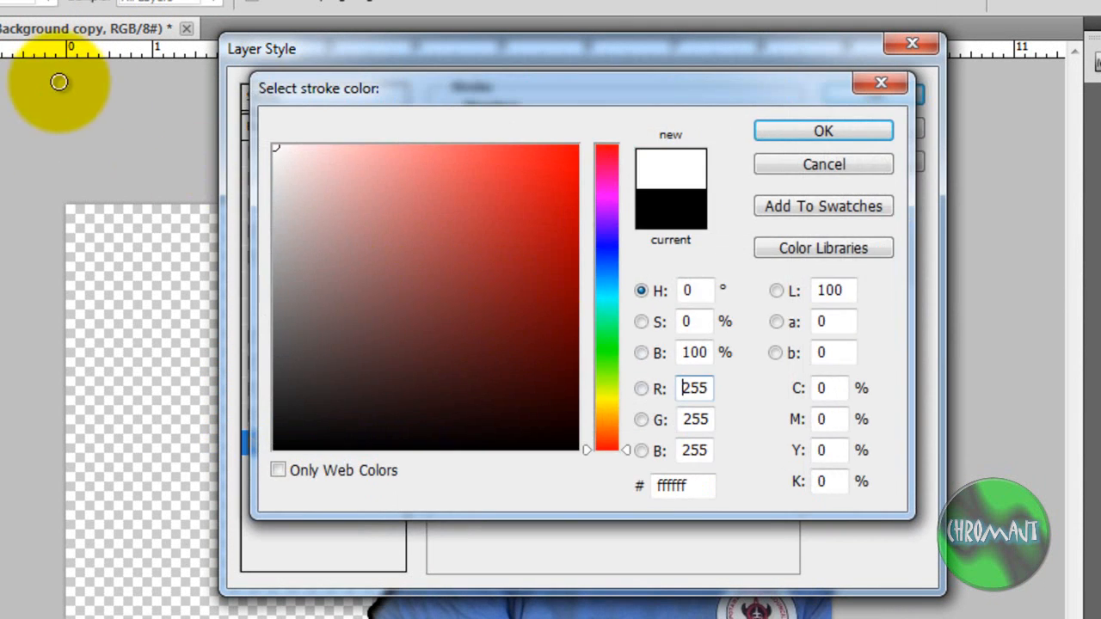
left_click(808, 136)
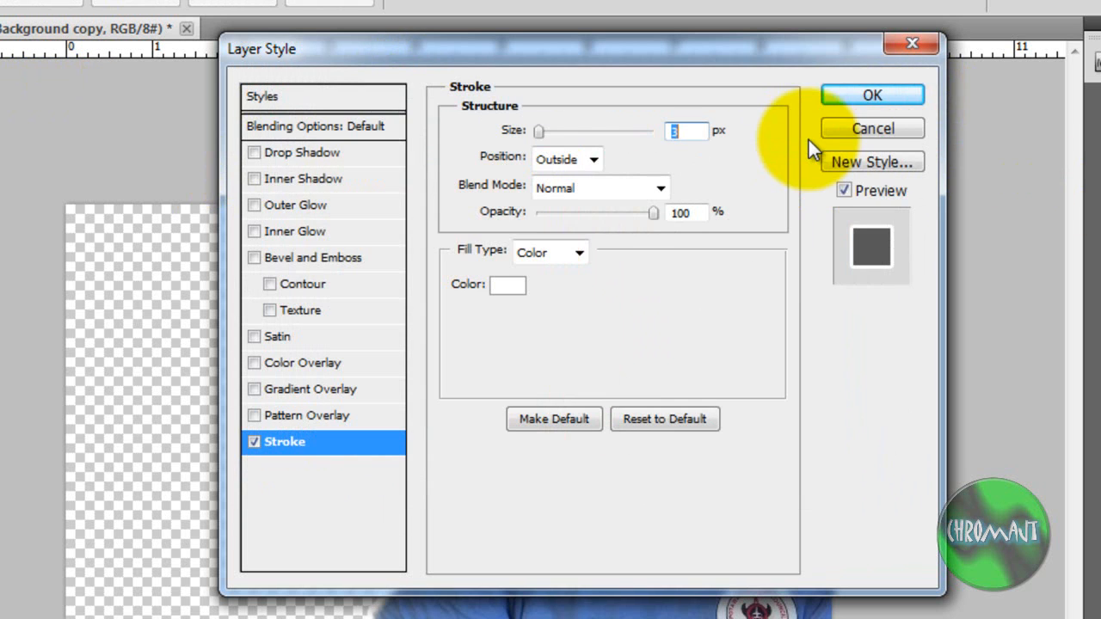
left_click(849, 95)
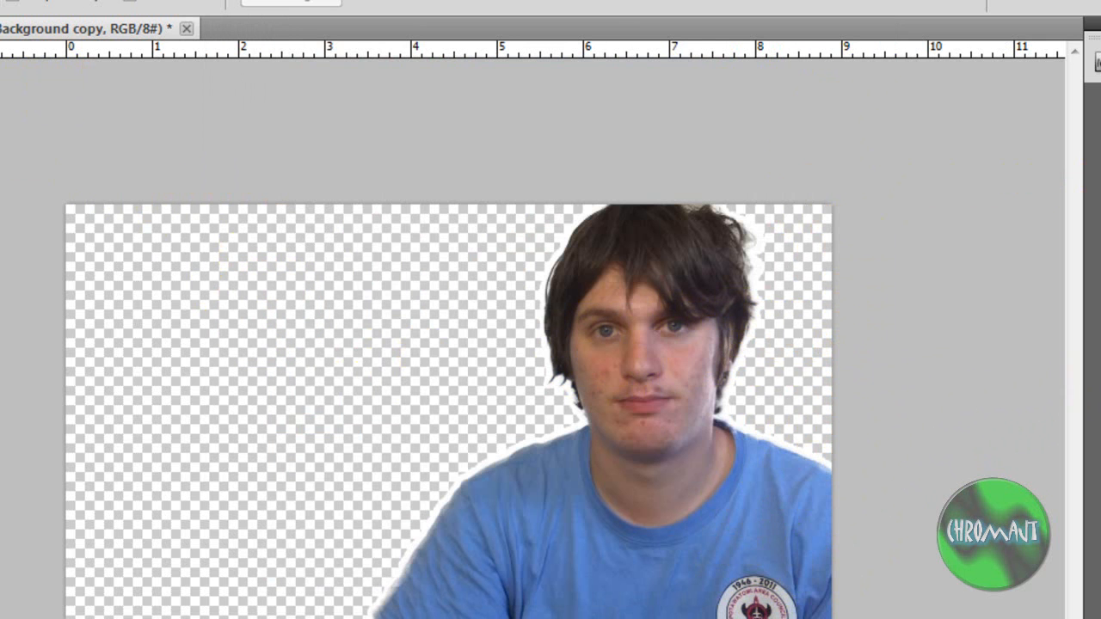
Save the cut-out document as Freeze Frame.psd with layers included and Maximize Compatibility enabled
key("ctrl+shift+s")
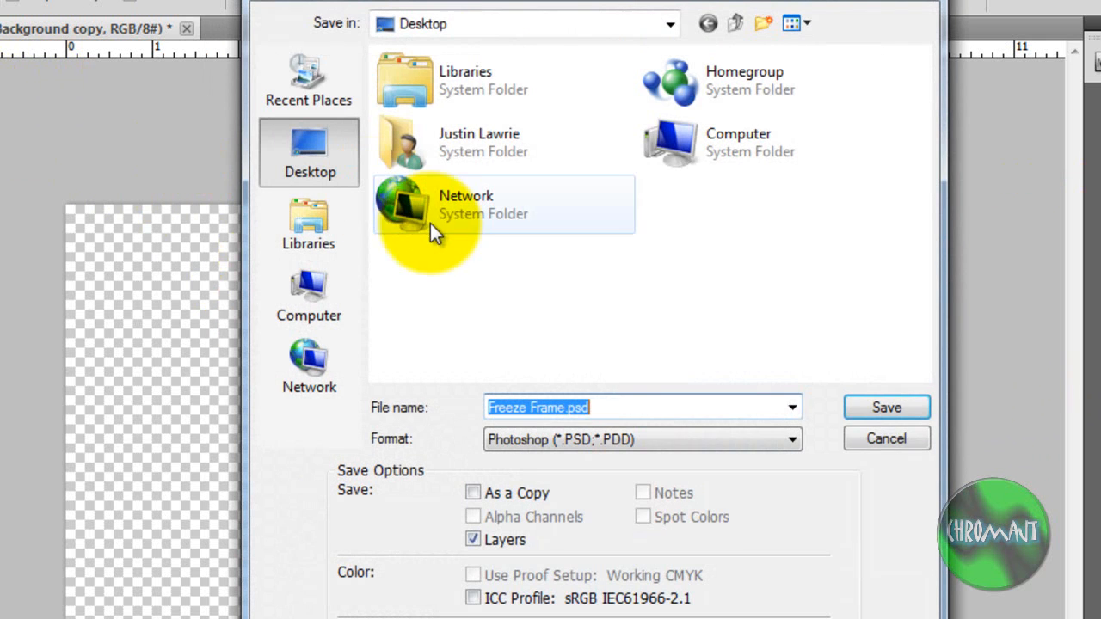
left_click(882, 404)
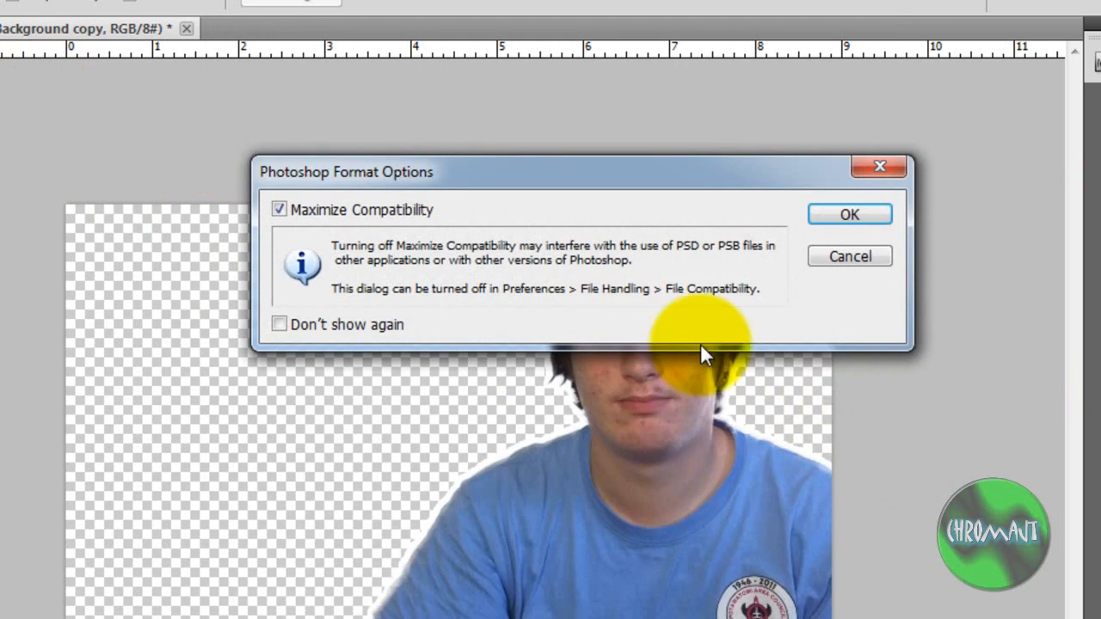
left_click(830, 215)
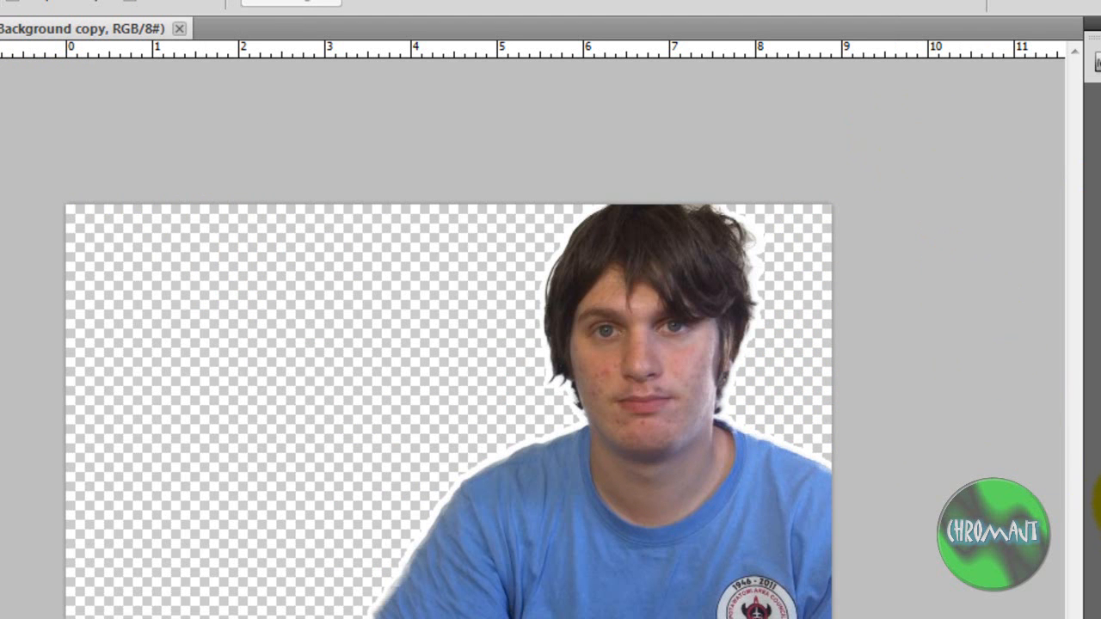
key("ctrl+z")
key("ctrl+z")
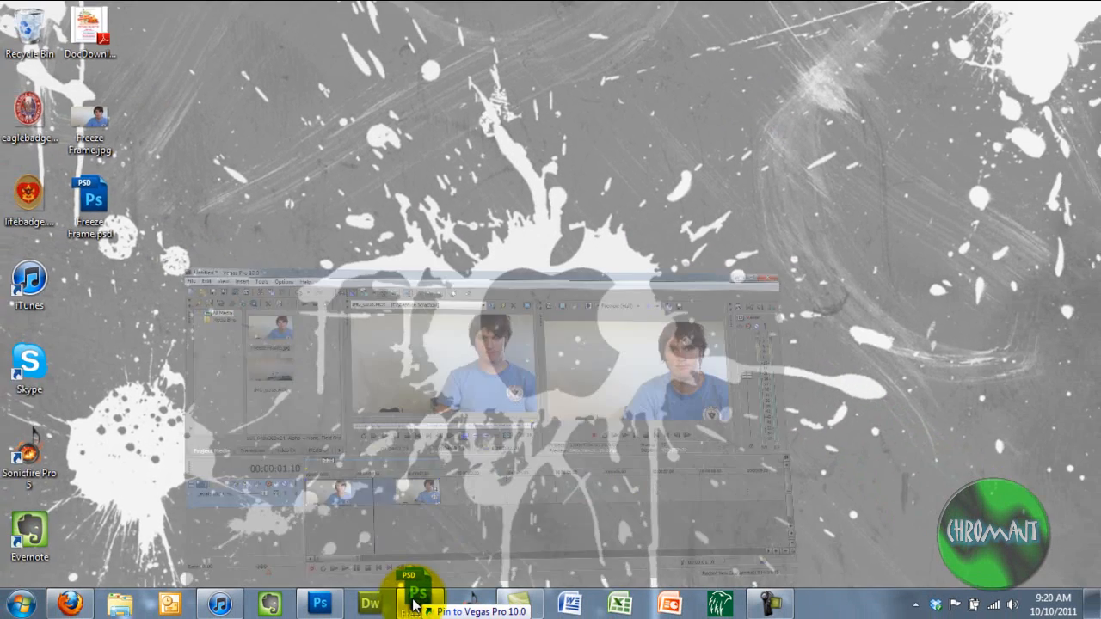
Switch to Vegas Pro, import Freeze Frame.psd, and place it on a track above the video and Freeze Frame.jpg on one below, both starting at 00:00:01.10
left_click_drag(413, 605, 209, 237)
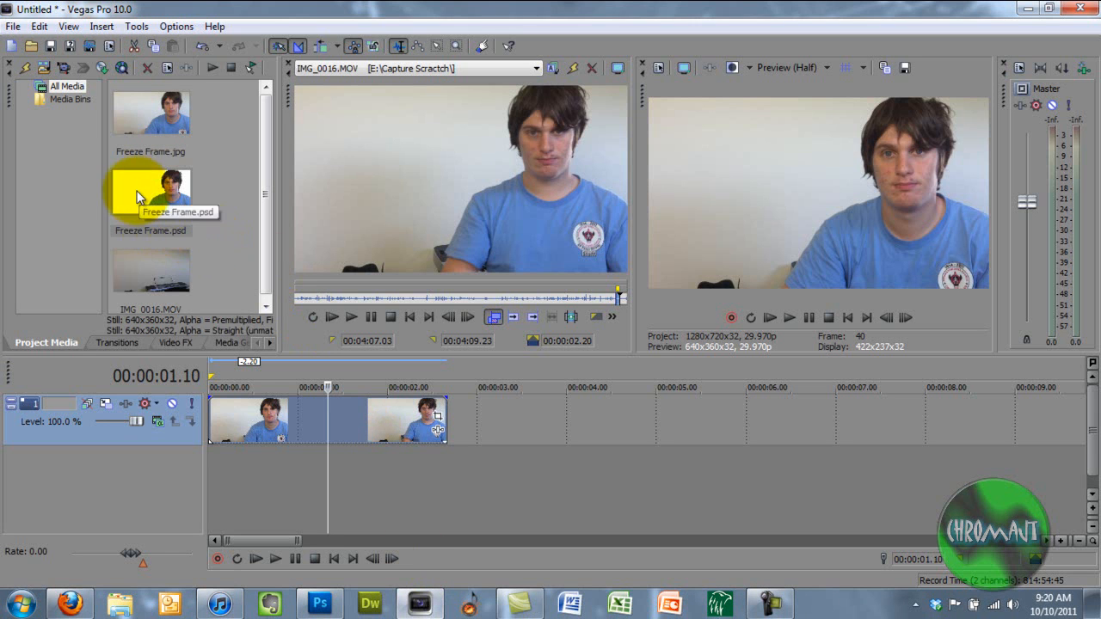
left_click_drag(137, 197, 336, 384)
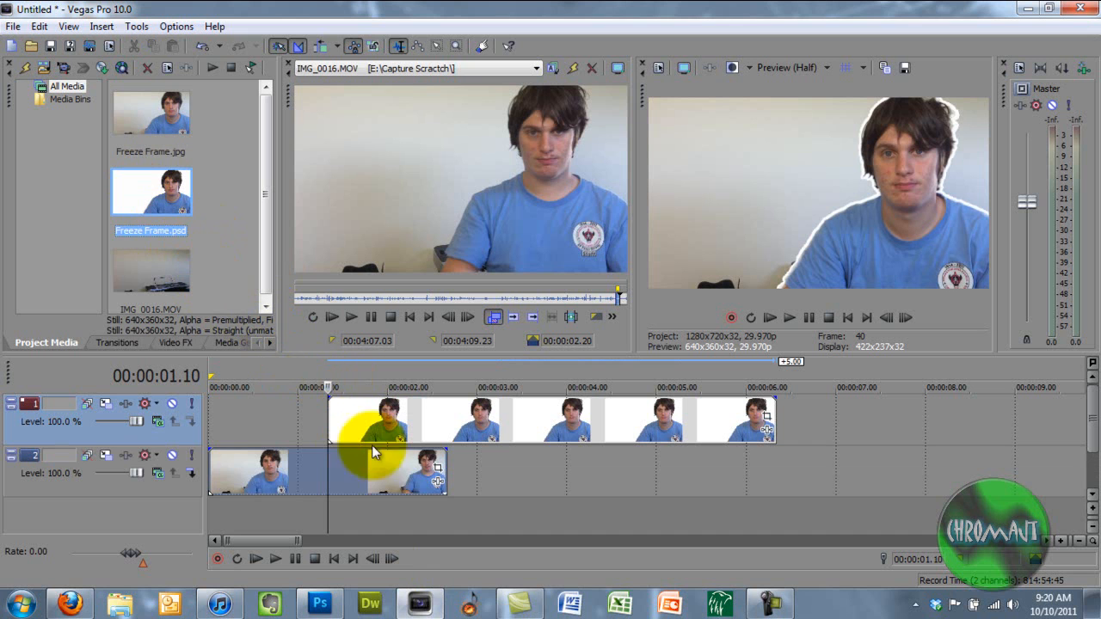
left_click_drag(153, 108, 338, 521)
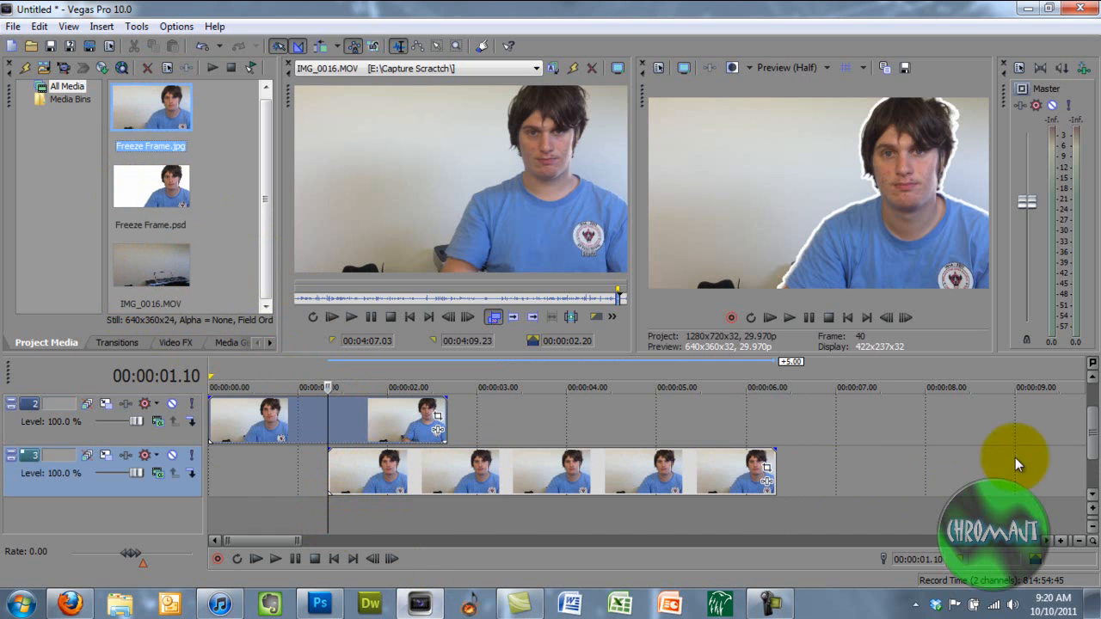
scroll(1093, 389, "up", 1)
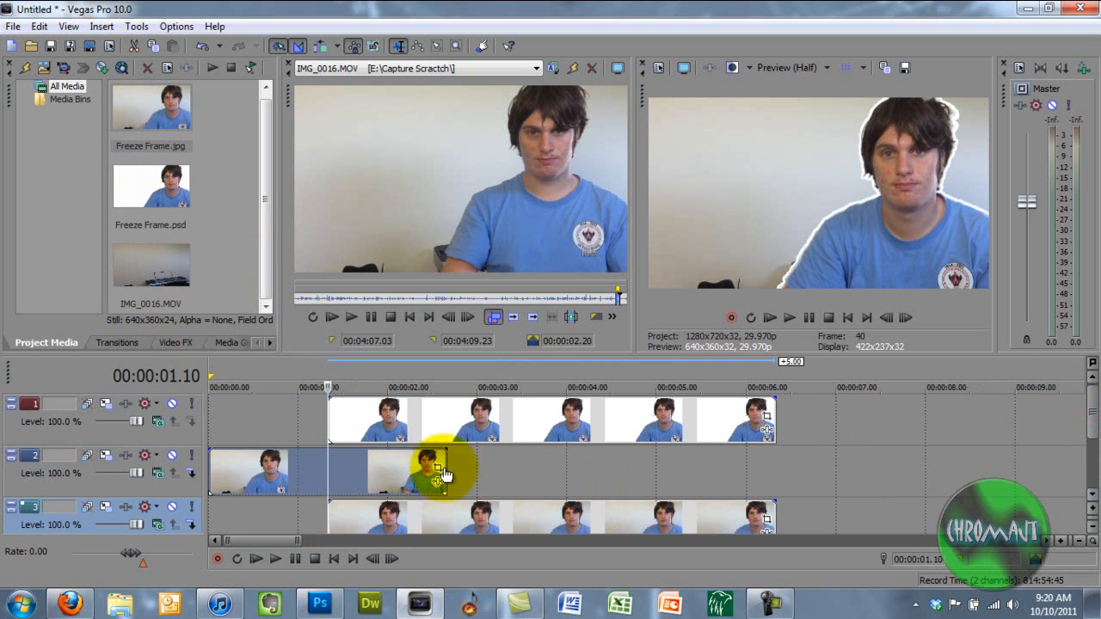
Trim the end of the video clip to 00:00:01.10 and play back the freeze frame
left_click_drag(441, 469, 330, 488)
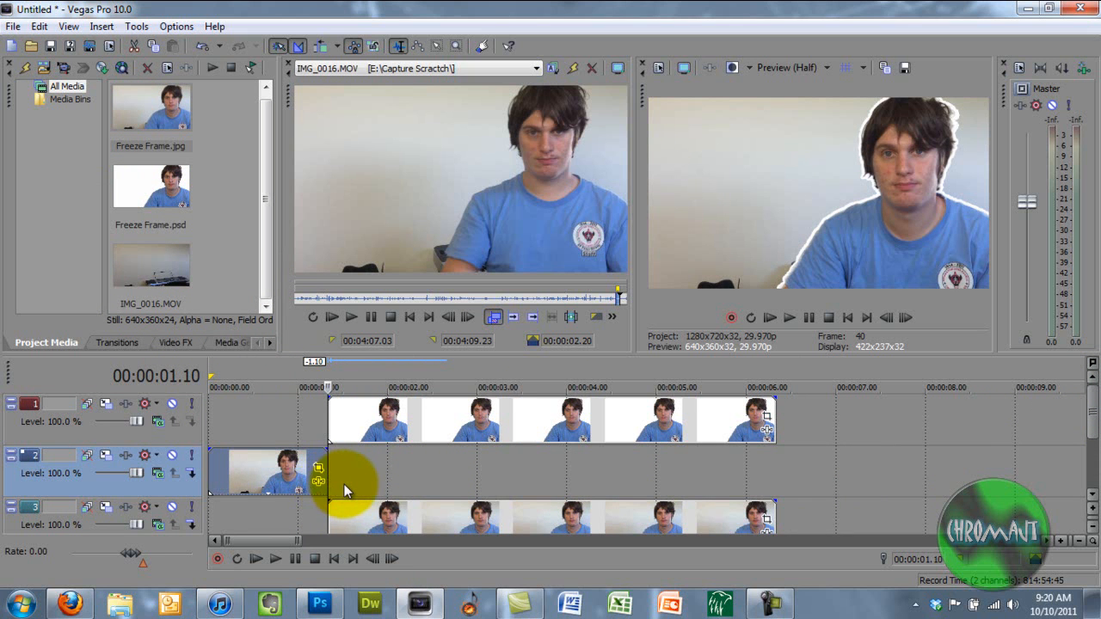
key("space")
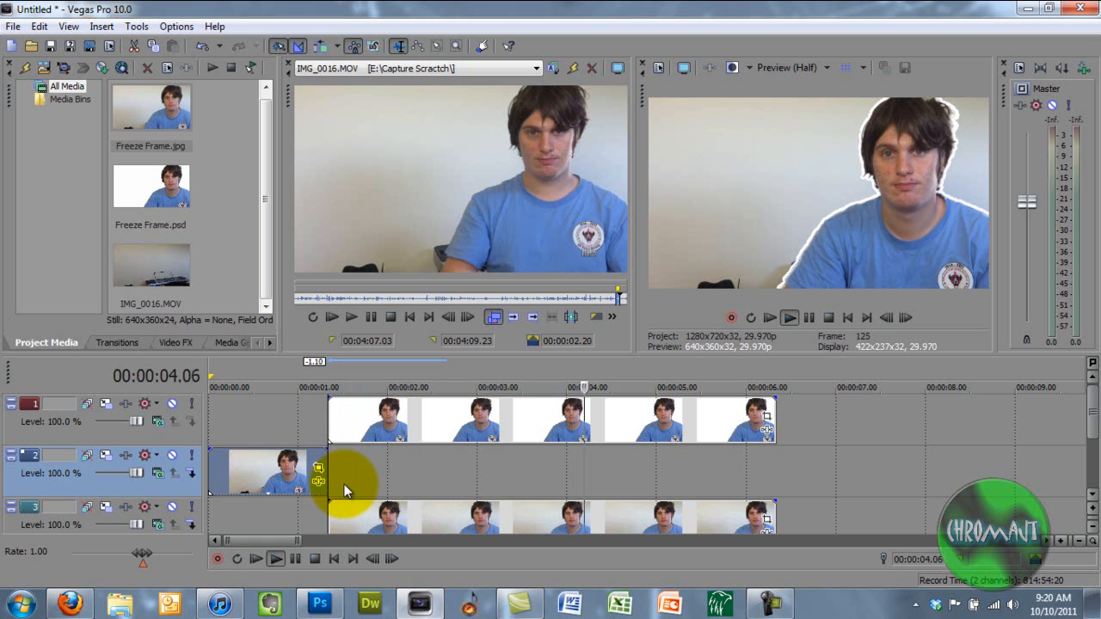
key("space")
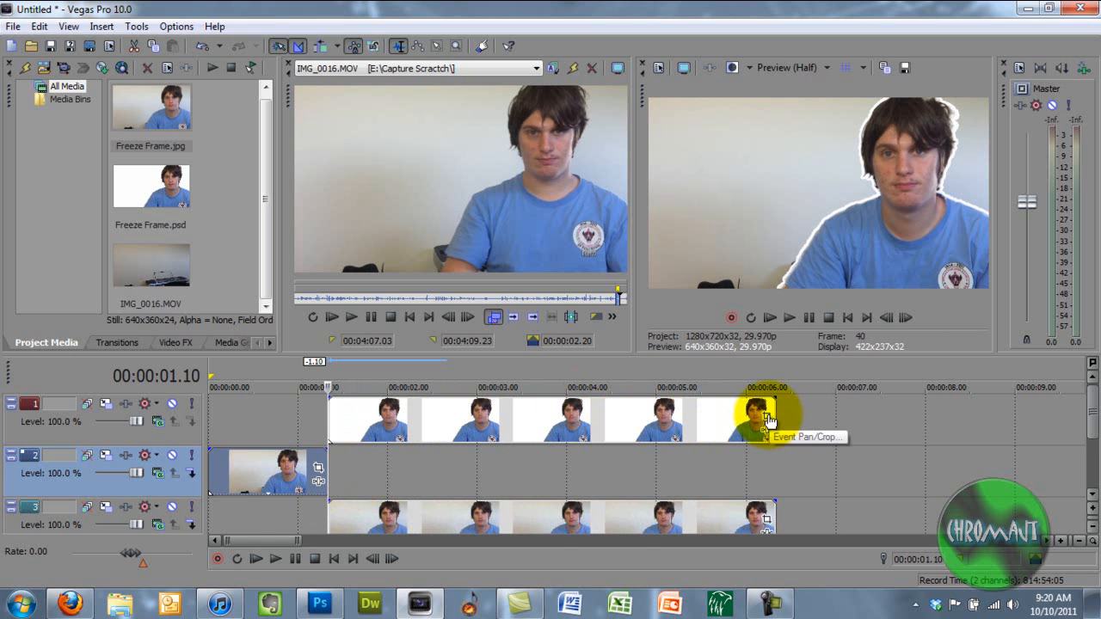
Keyframe the cut-out's Pan/Crop at the event's end to 540.0 by 303.8, centred at 337.8, 176.0, and play the zoom back
left_click(767, 418)
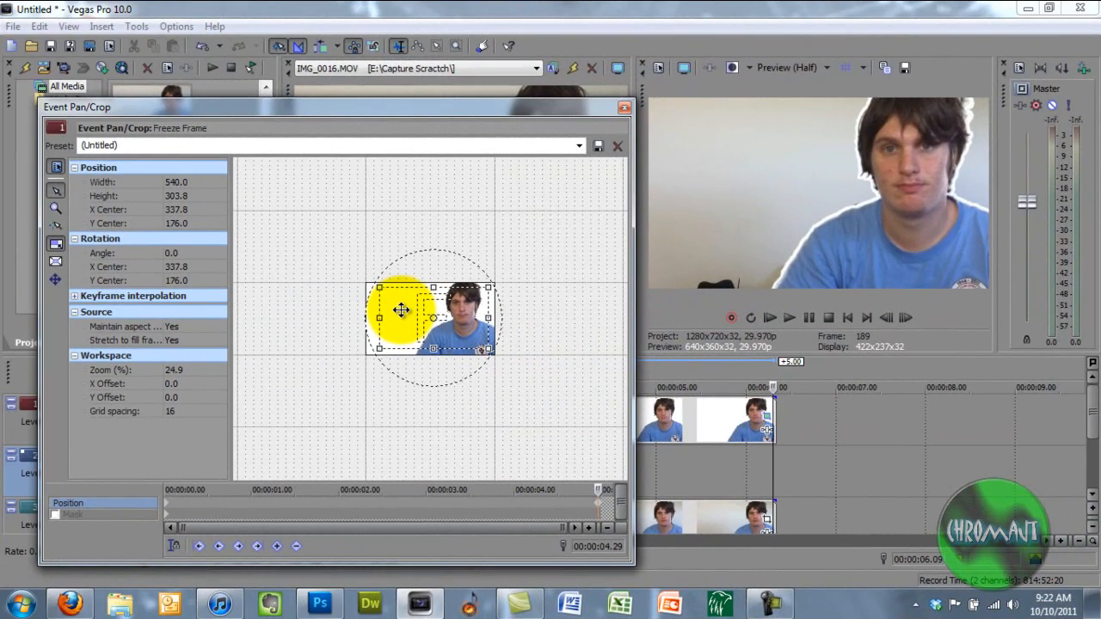
left_click(621, 107)
left_click(325, 416)
key("space")
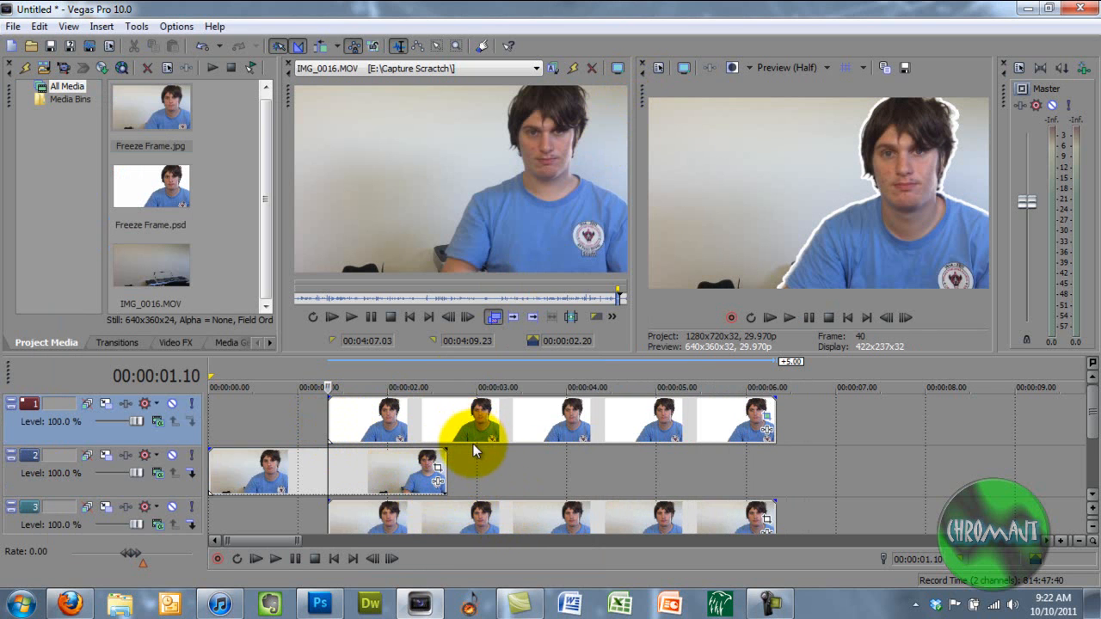
Move the cut-out's final Pan/Crop keyframe to 00:00:03.09 within the event, matching timeline position 00:00:04.19
left_click(624, 427)
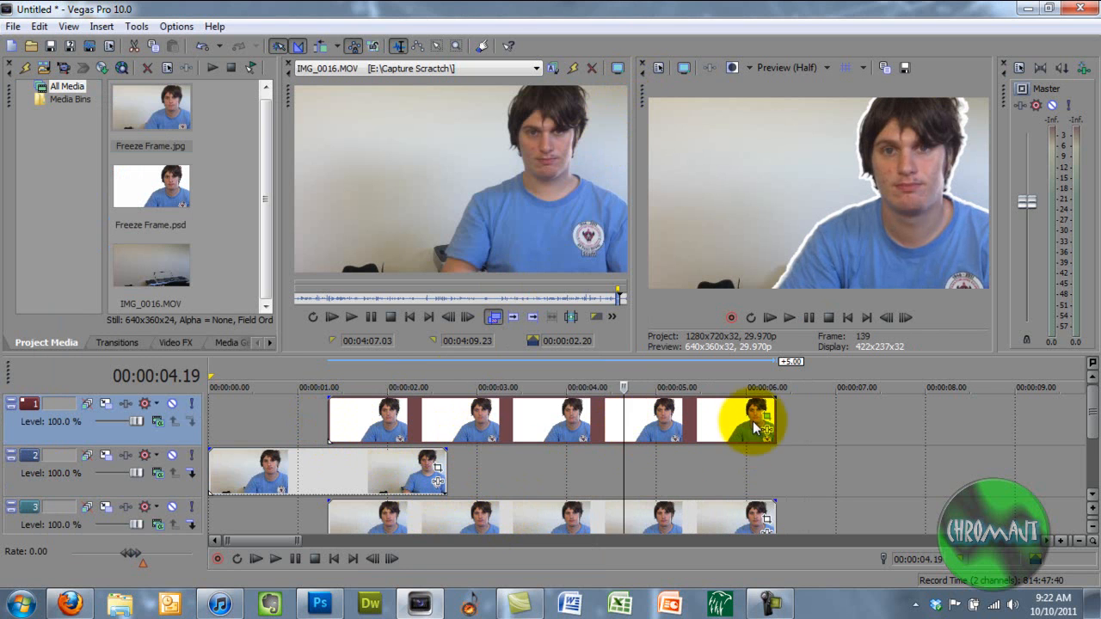
left_click(767, 417)
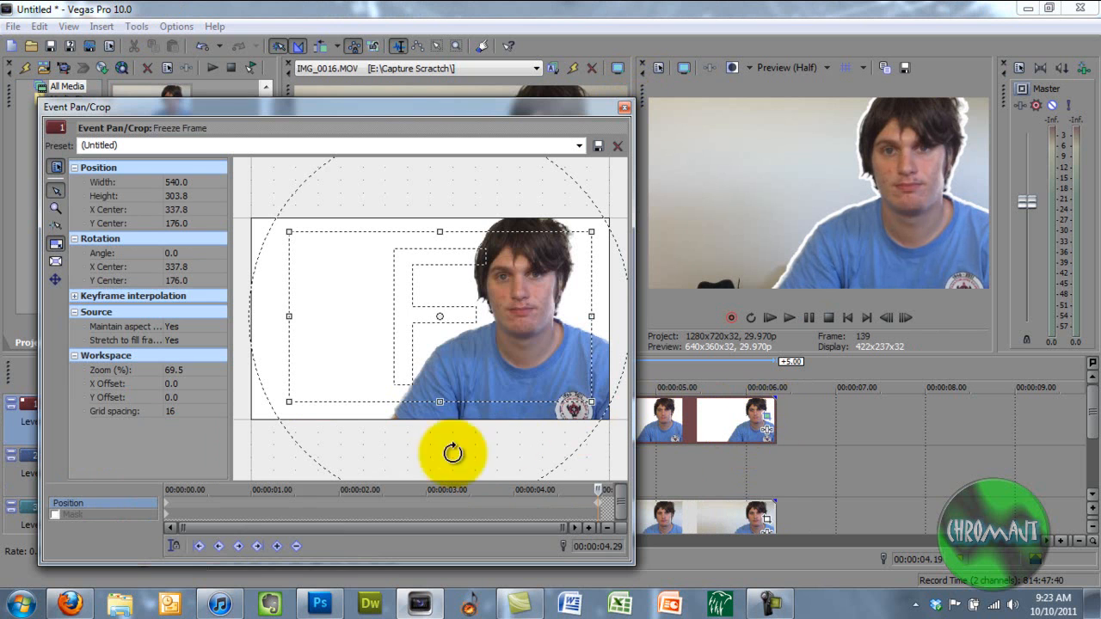
left_click(179, 544)
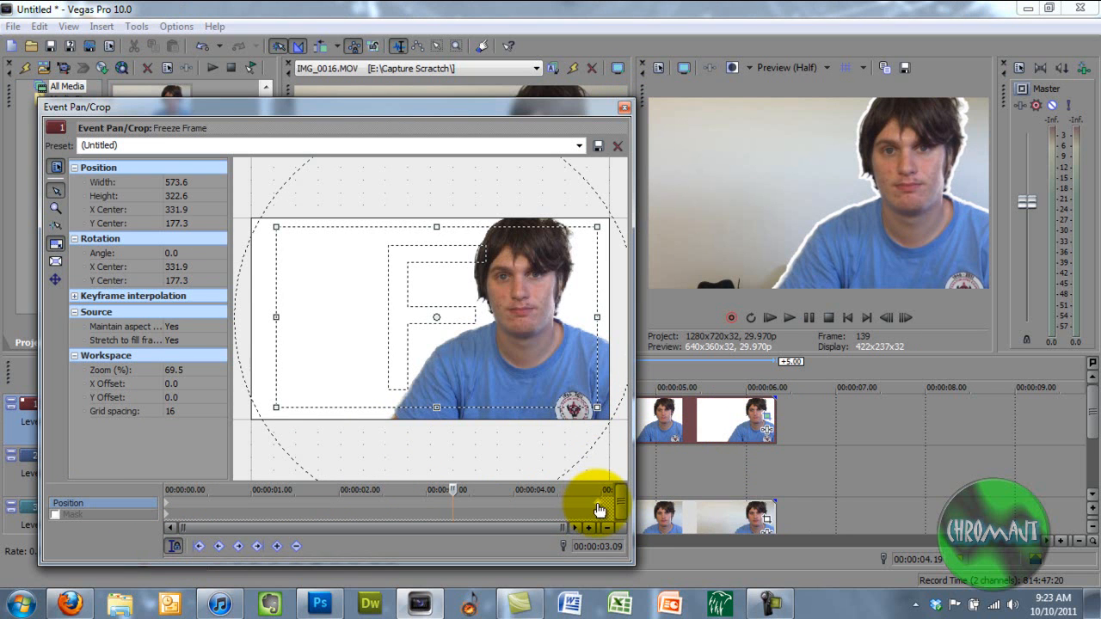
left_click(456, 513)
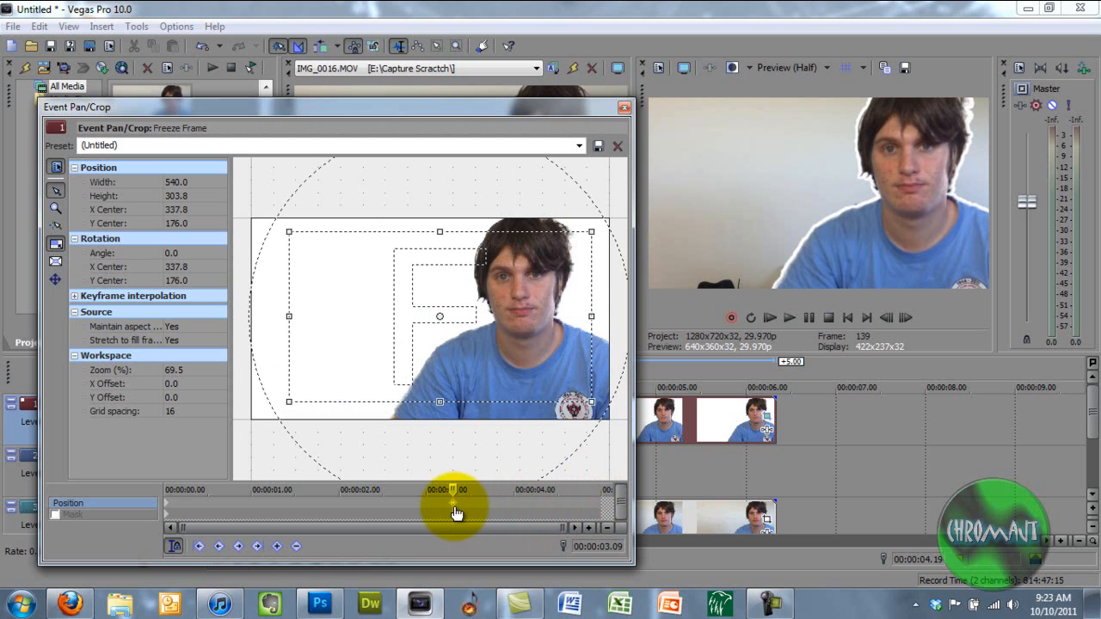
left_click(624, 110)
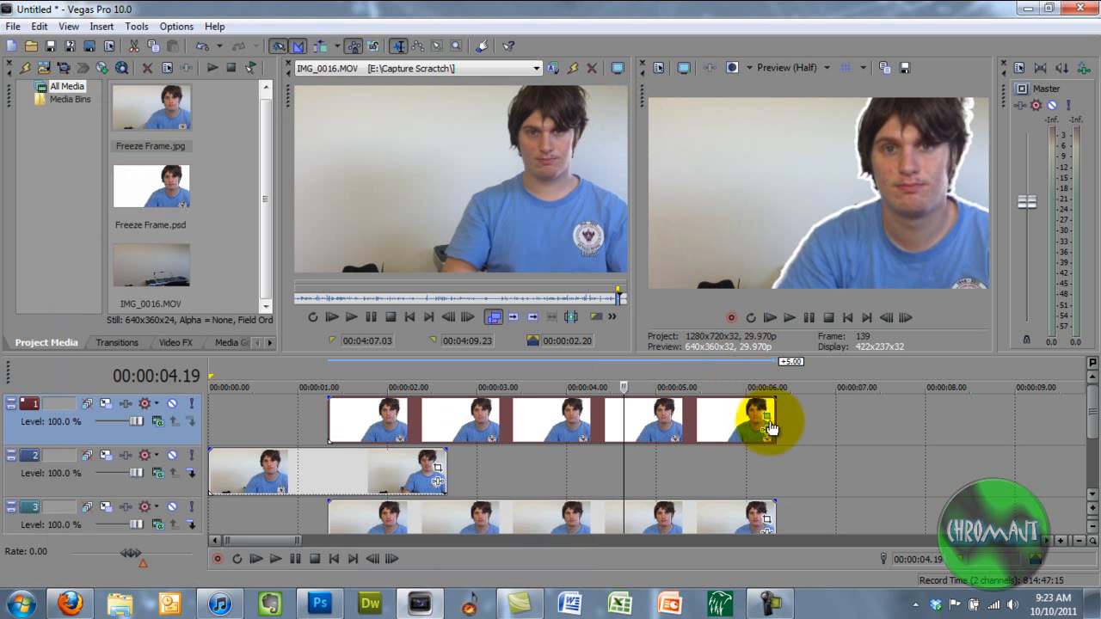
Trim the ends of the cut-out event and the Freeze Frame.jpg background event to 00:00:04.19
left_click_drag(773, 422, 628, 430)
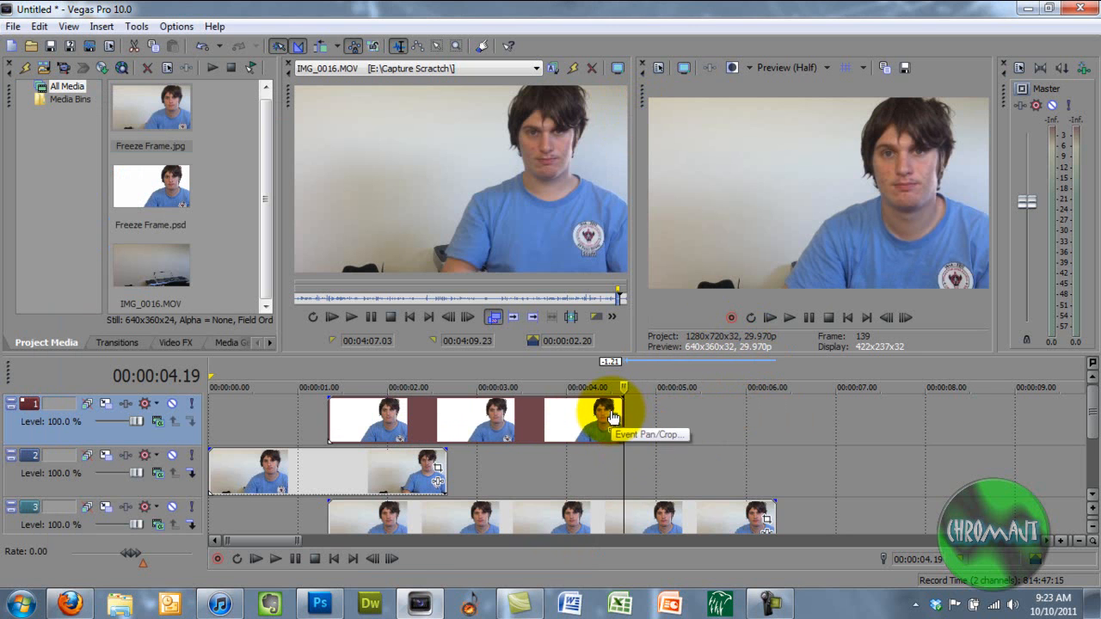
left_click(614, 423)
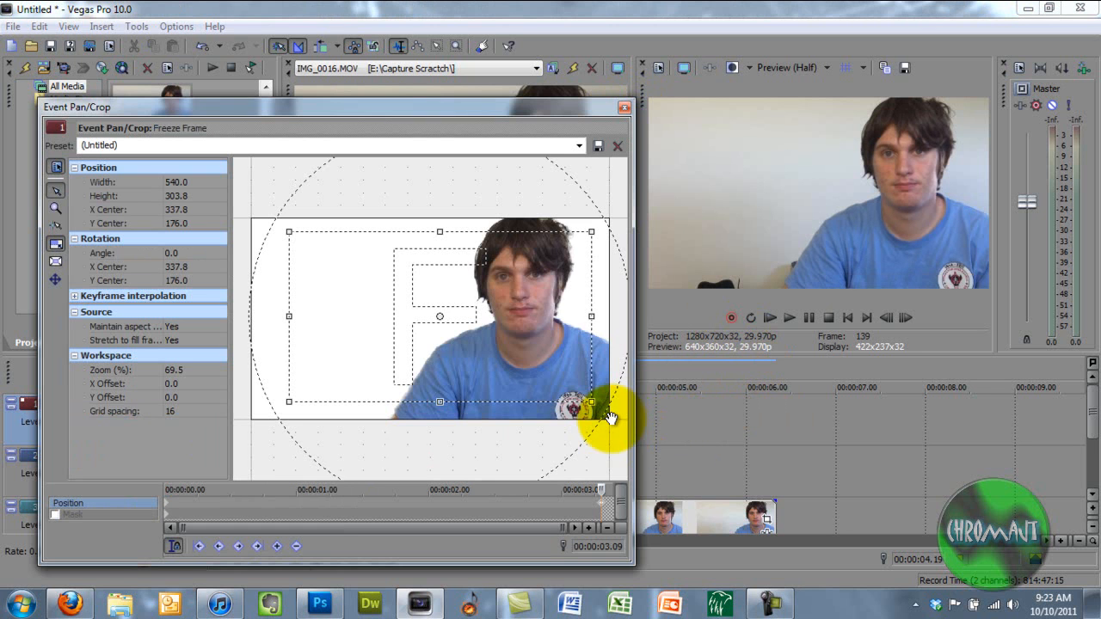
left_click(624, 109)
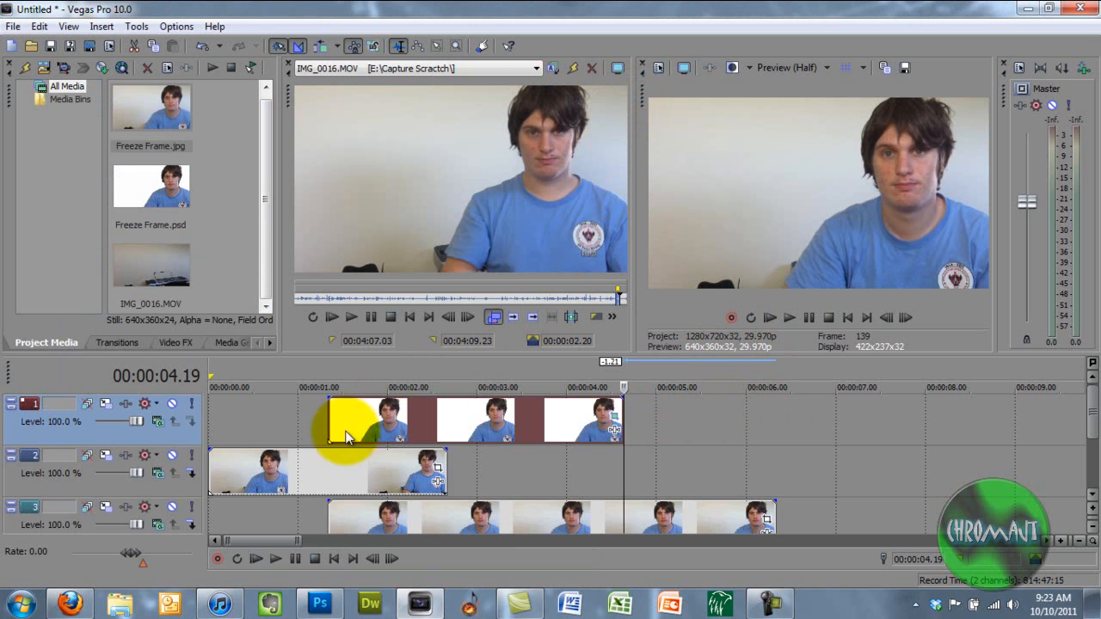
left_click_drag(769, 513, 614, 533)
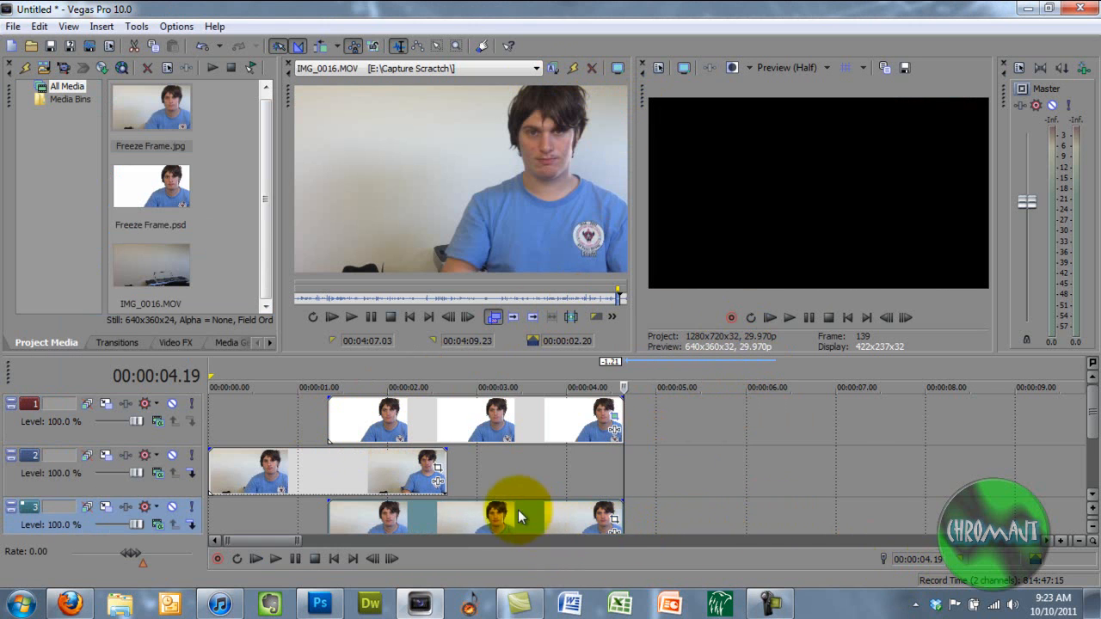
Place the timeline cursor at 00:00:01.10 and insert an empty video track above the cut-out
left_click(329, 417)
key("ctrl+shift+q")
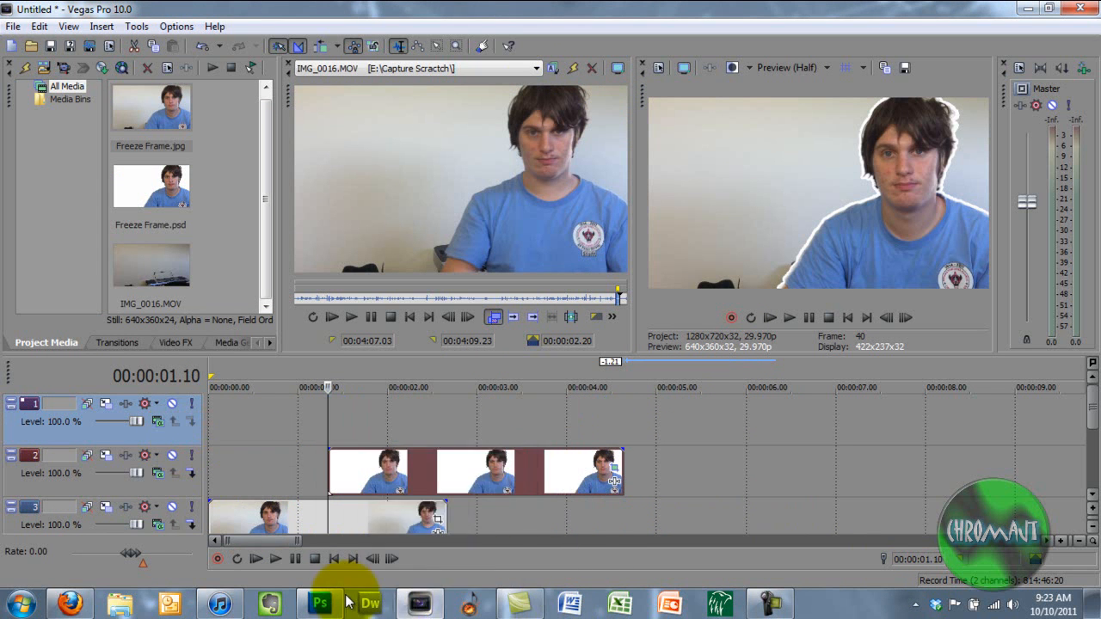
Switch to Photoshop and create a new document 1280 pixels wide and 720 pixels high
left_click(319, 603)
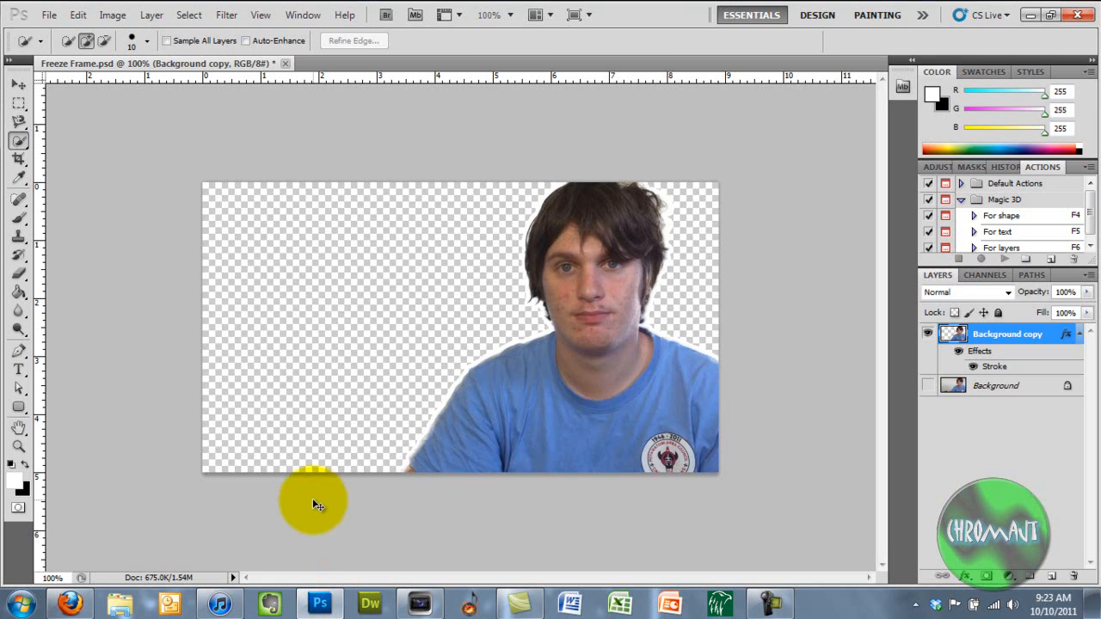
key("ctrl+n")
double_click(483, 211)
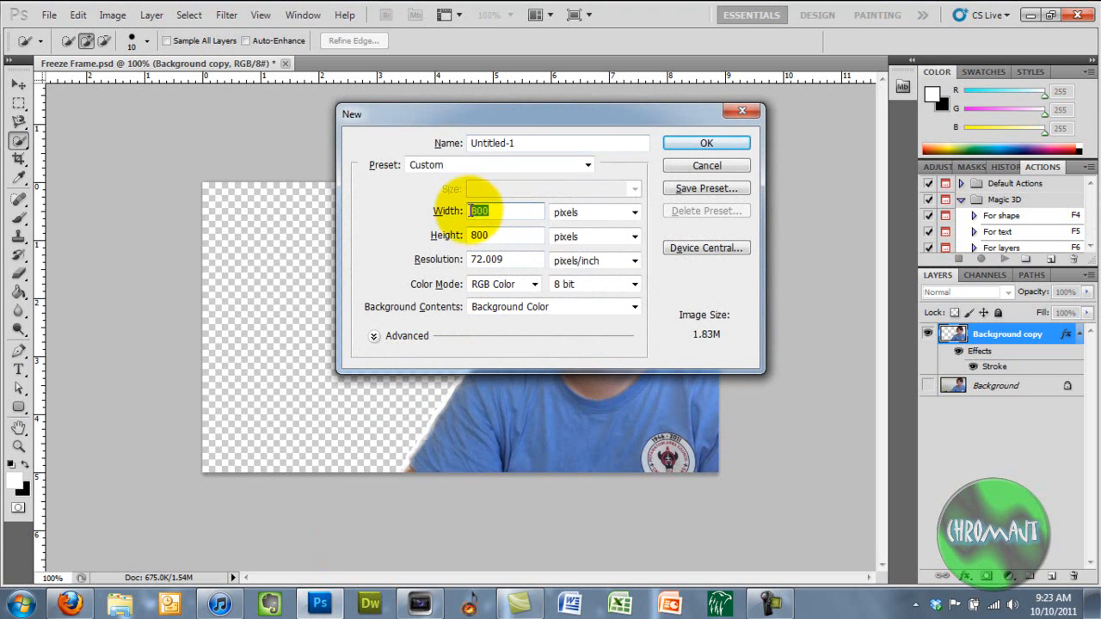
type("1280")
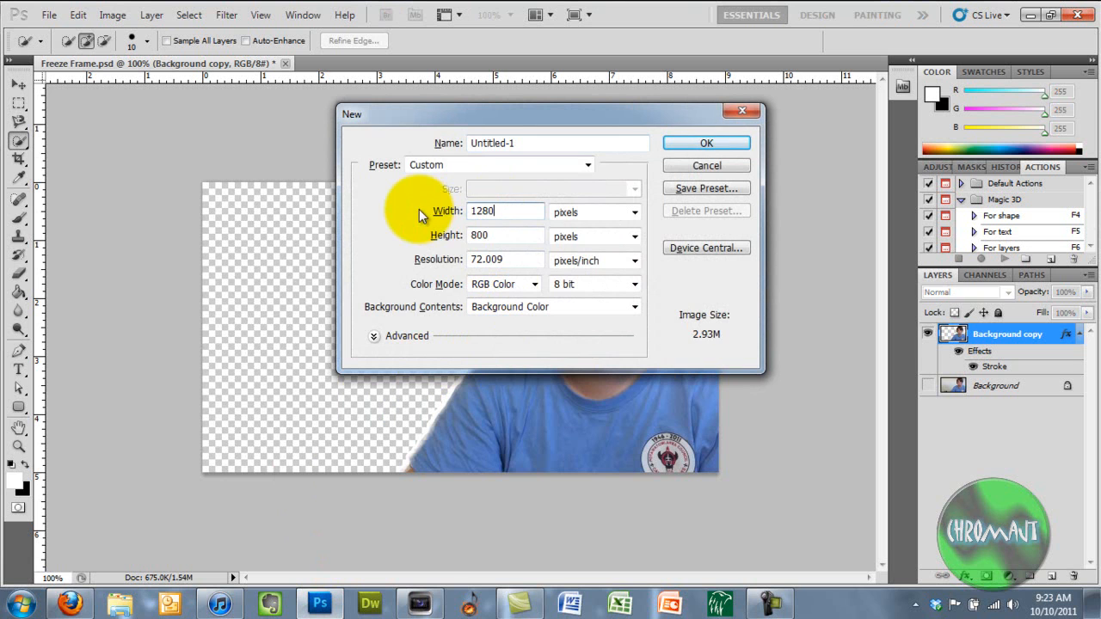
double_click(489, 232)
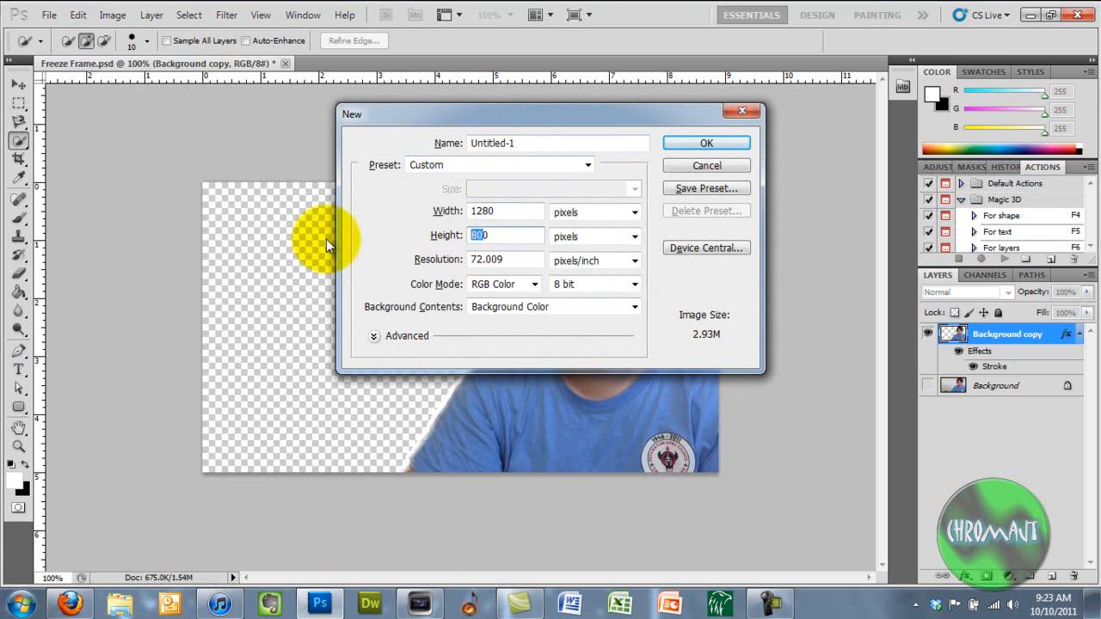
type("7200")
key("Delete")
key("Return")
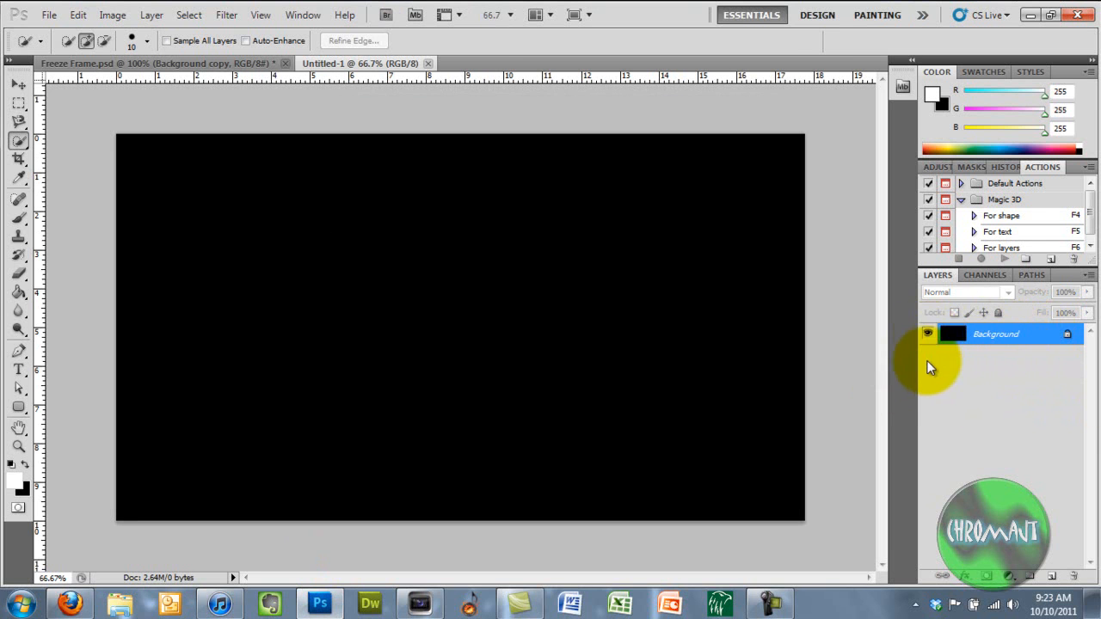
Add an empty layer and delete the black Background layer to leave a transparent canvas
left_click(1051, 575)
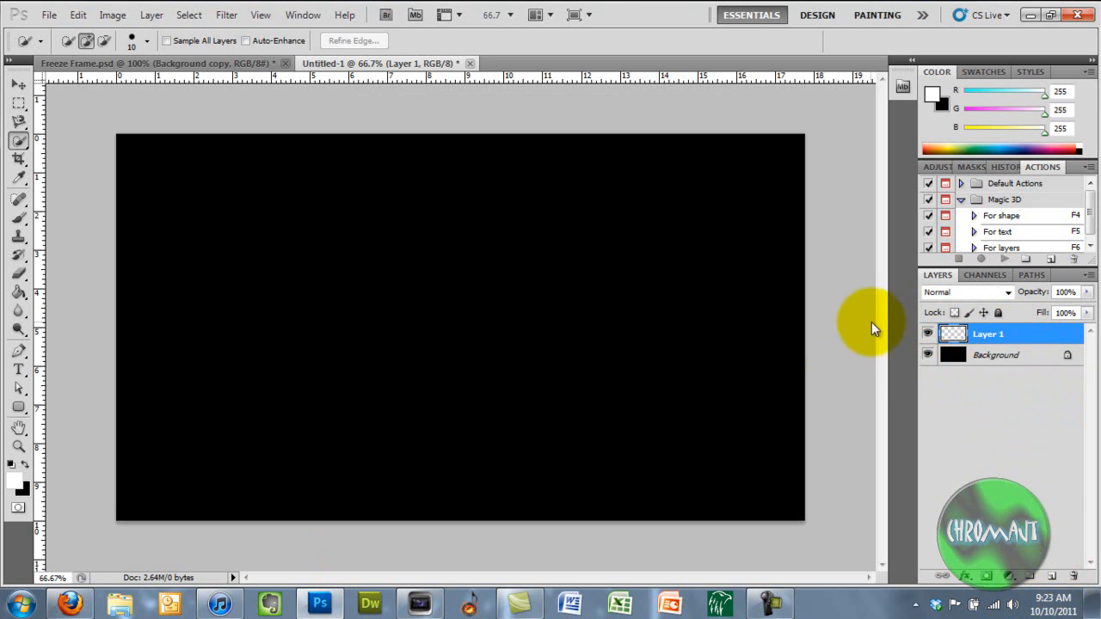
left_click(925, 358)
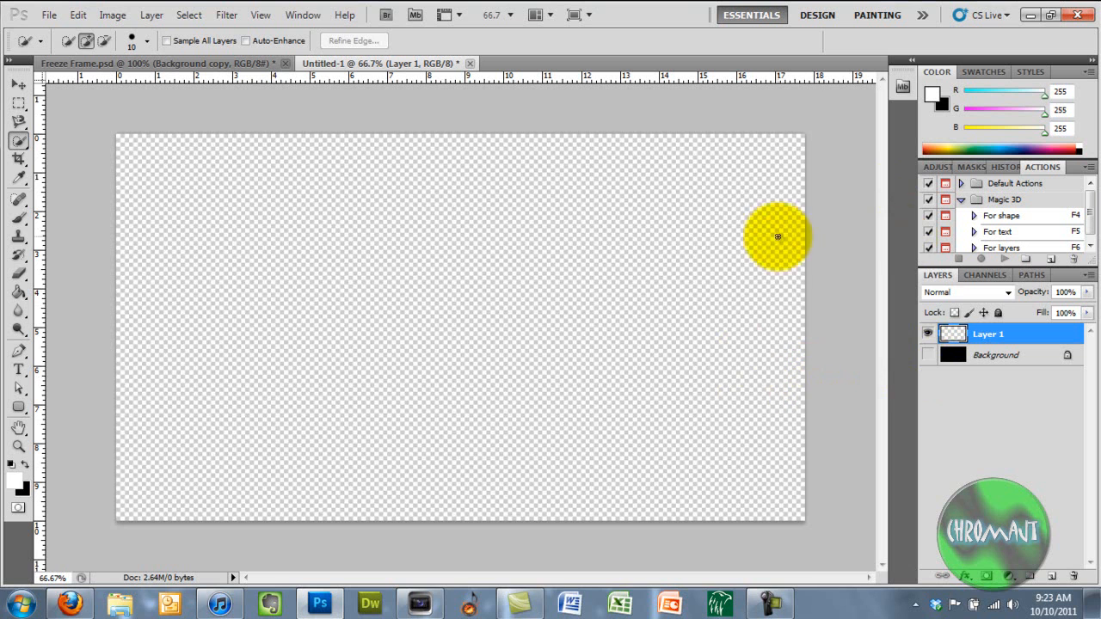
left_click_drag(953, 354, 1075, 581)
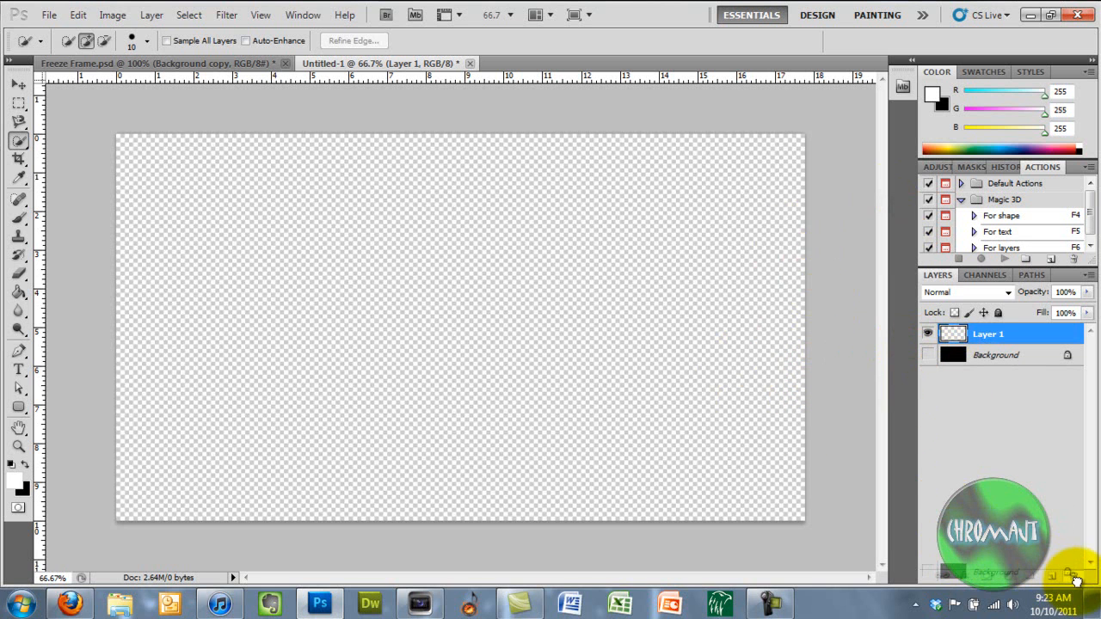
double_click(1027, 359)
left_click(688, 193)
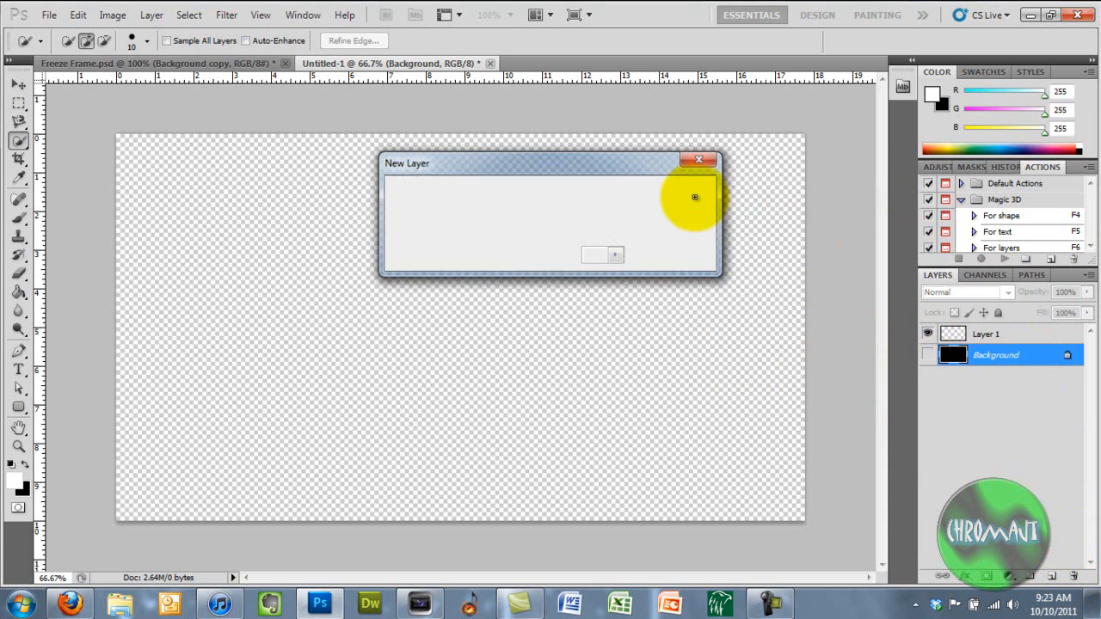
left_click(1073, 575)
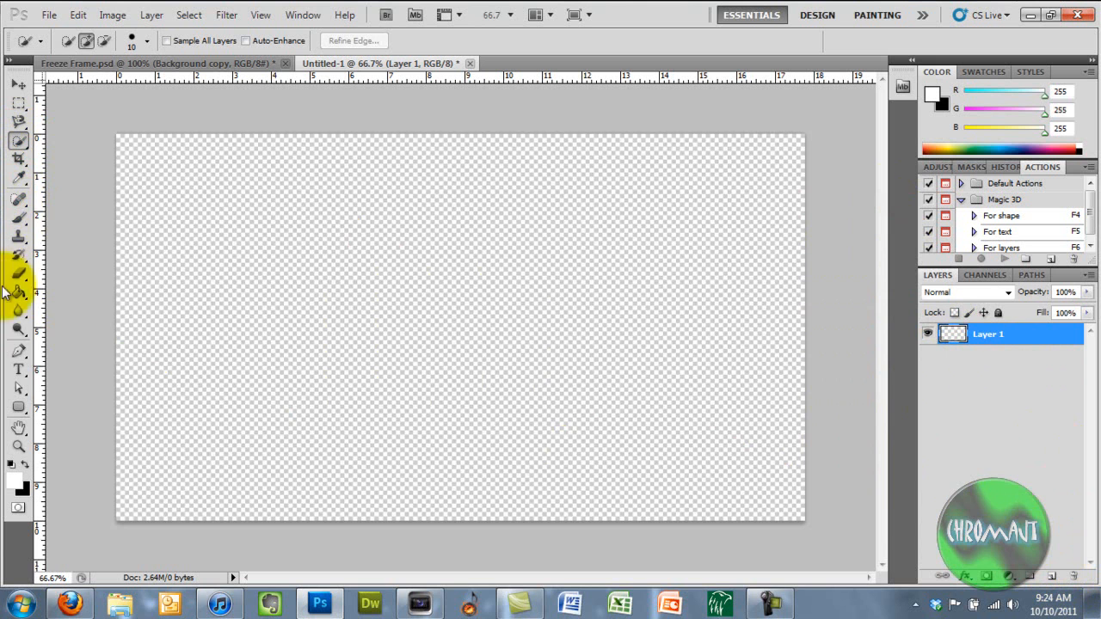
Add the person's initials as a text layer in the upper-left area of the canvas
left_click(19, 371)
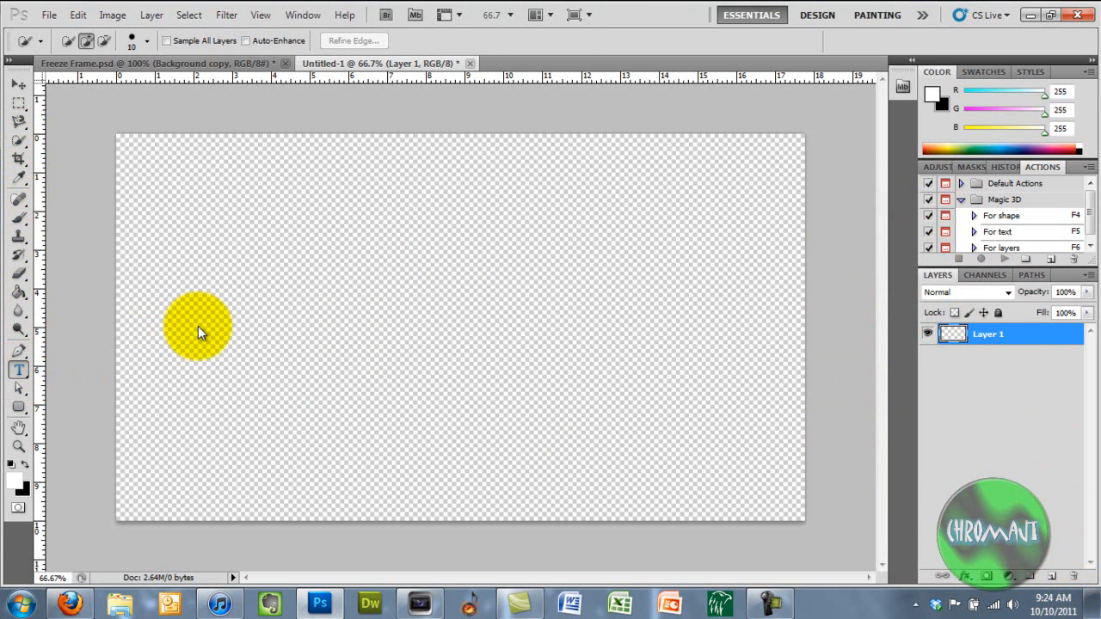
left_click(231, 296)
type("I.T")
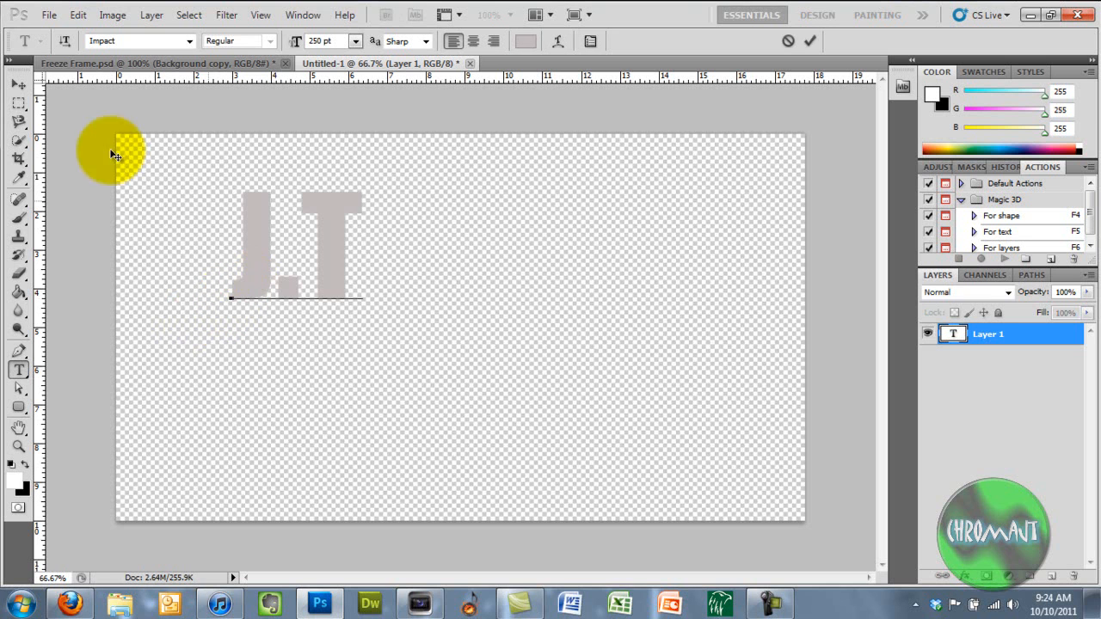
left_click(20, 86)
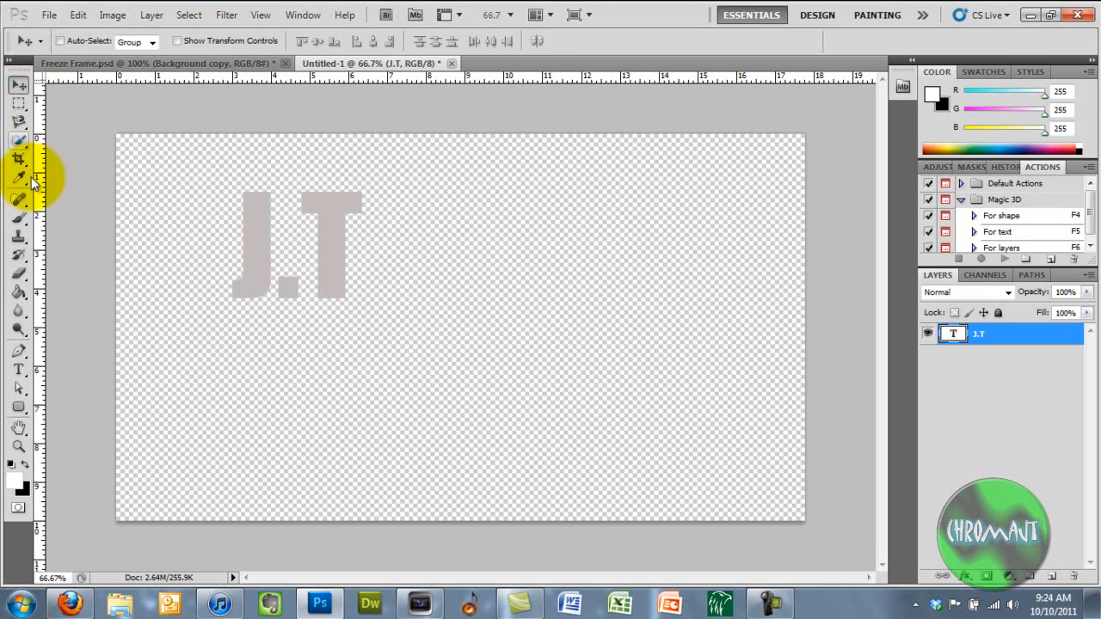
Add a second text layer reading "Video Maker" below the initials
left_click(18, 370)
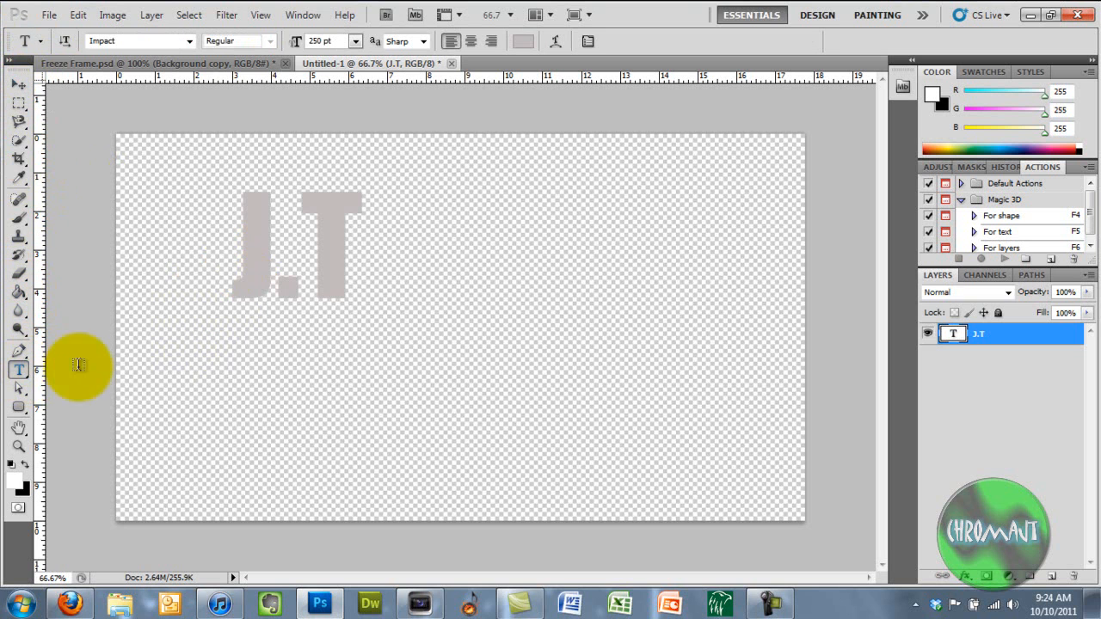
left_click(241, 397)
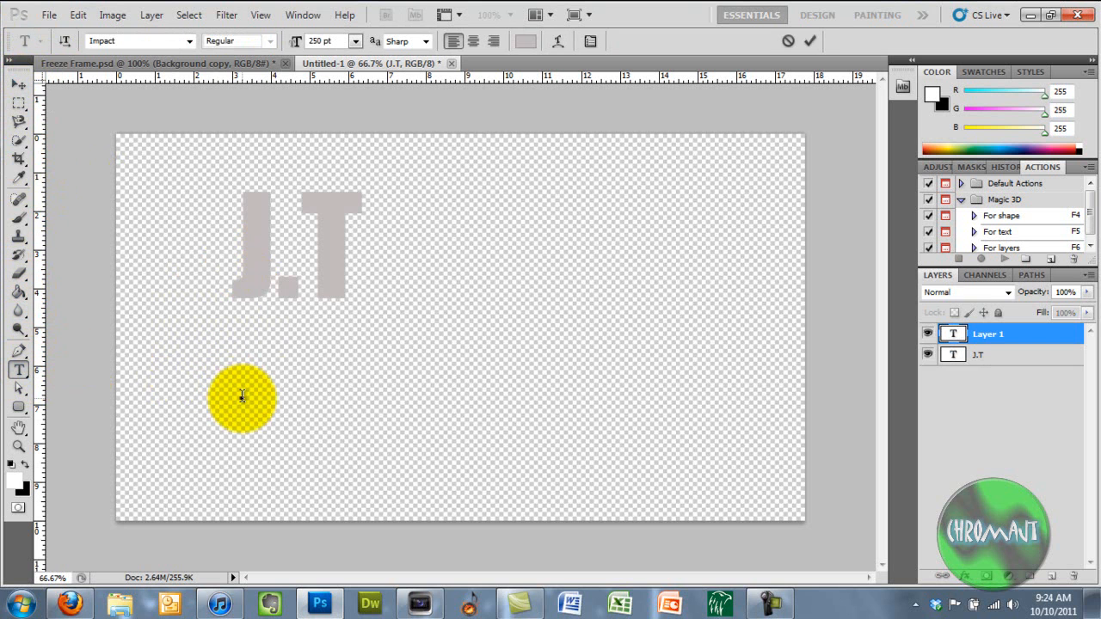
type("Video ")
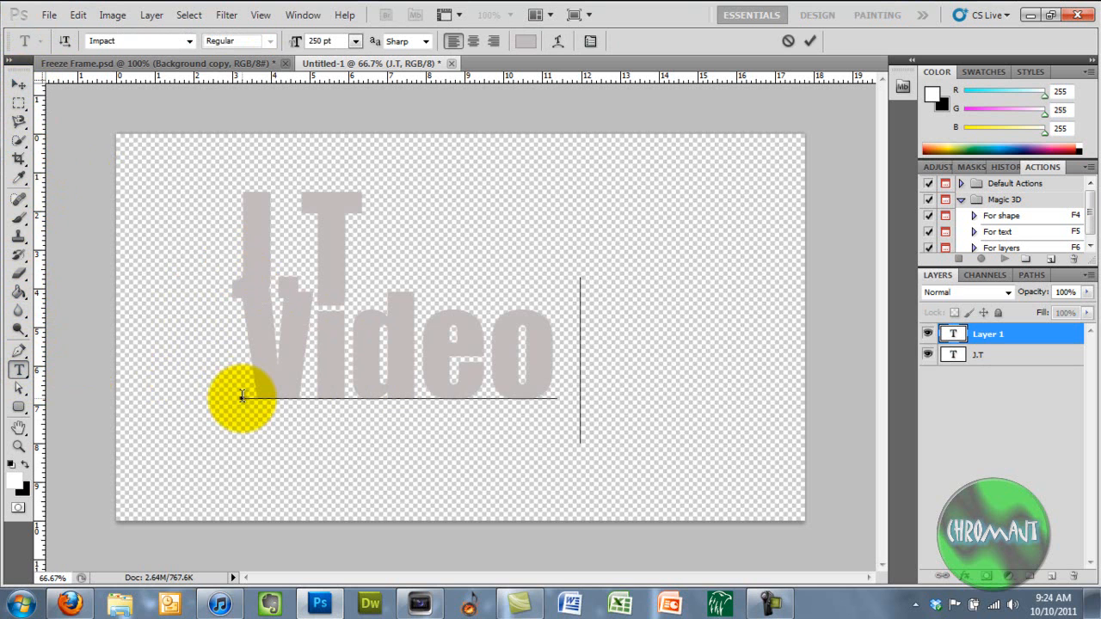
type("Mak")
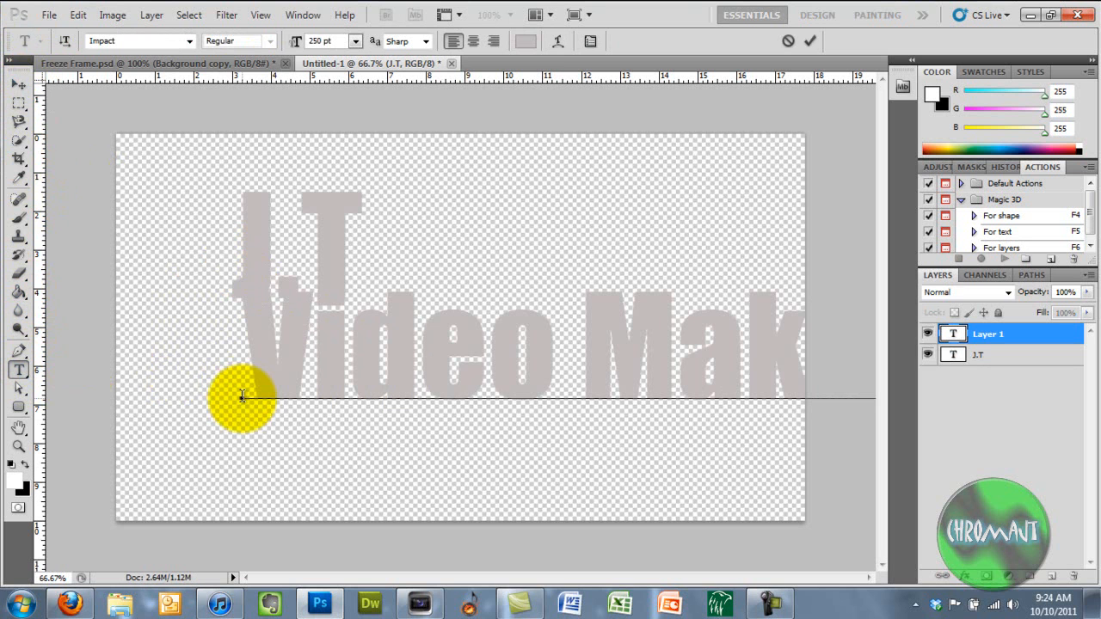
left_click(18, 85)
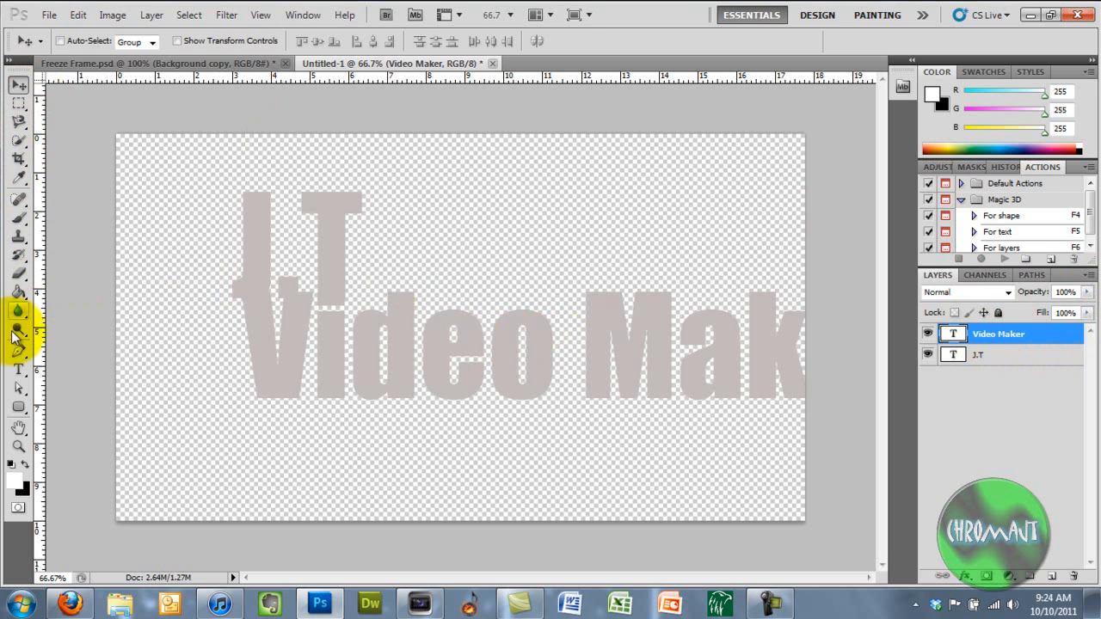
Set the Video Maker text to the Hot Mustard BTN font at 72 pt
left_click(18, 370)
left_click(546, 378)
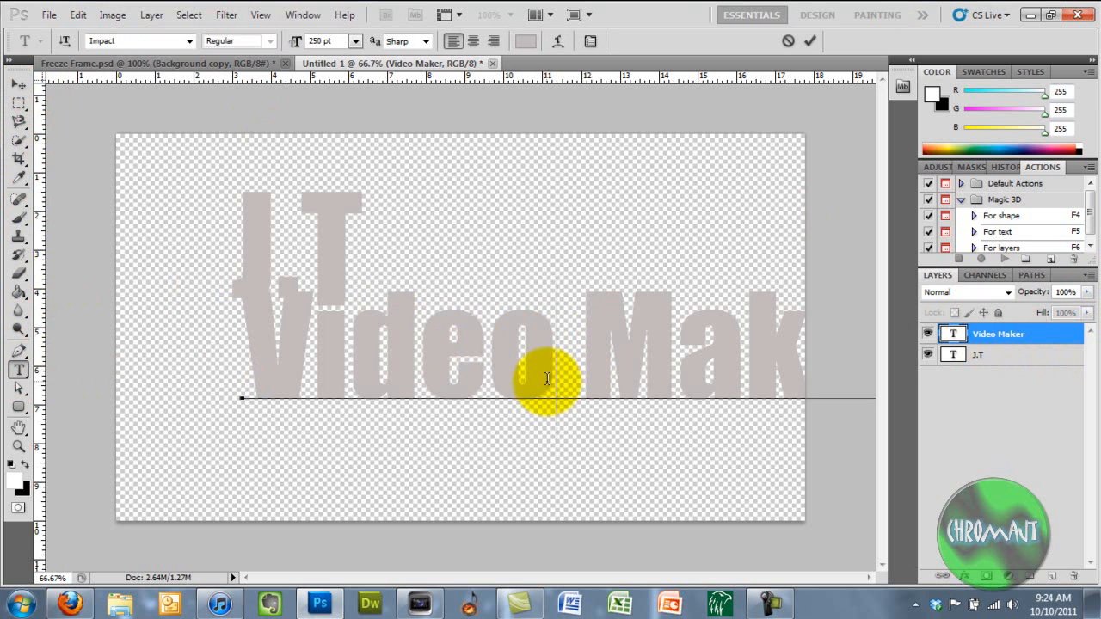
left_click_drag(246, 361, 1035, 394)
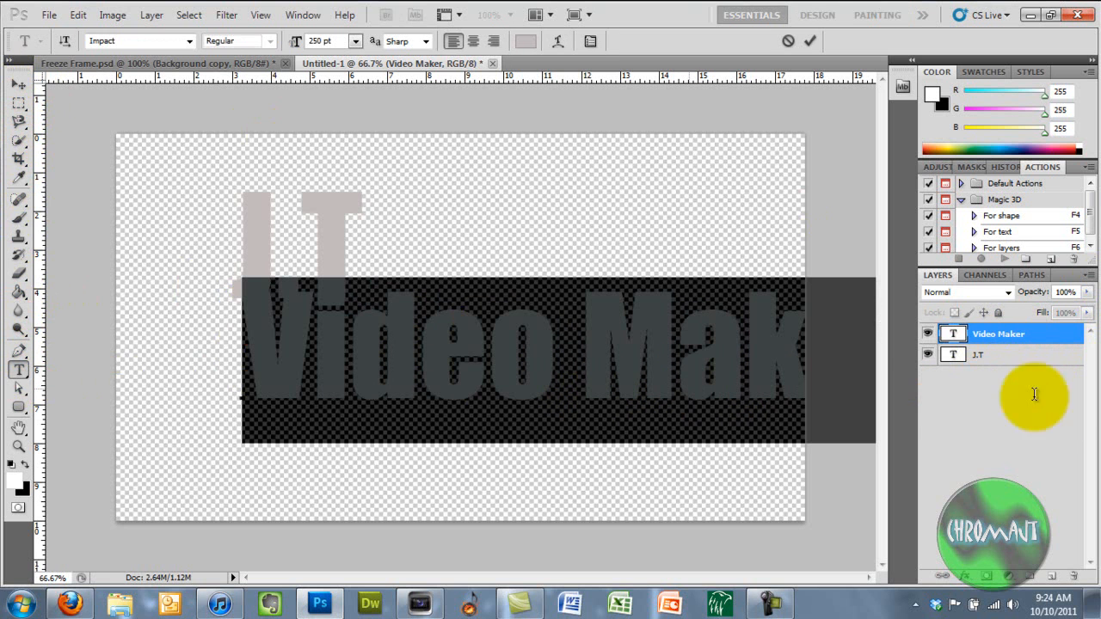
left_click(190, 40)
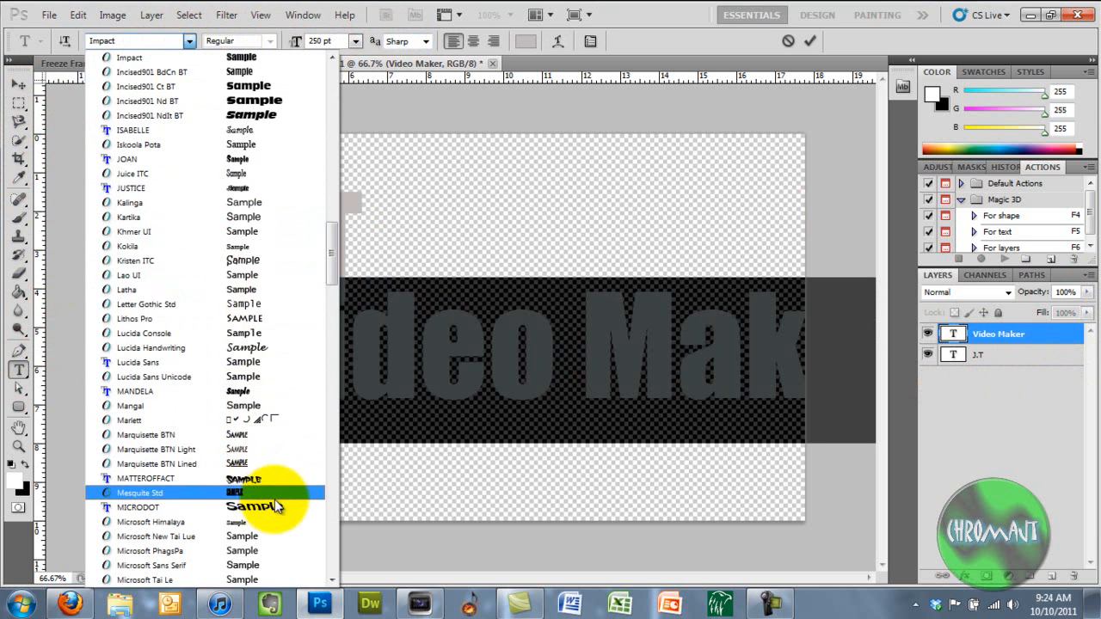
scroll(271, 497, "down", 4)
left_click(262, 513)
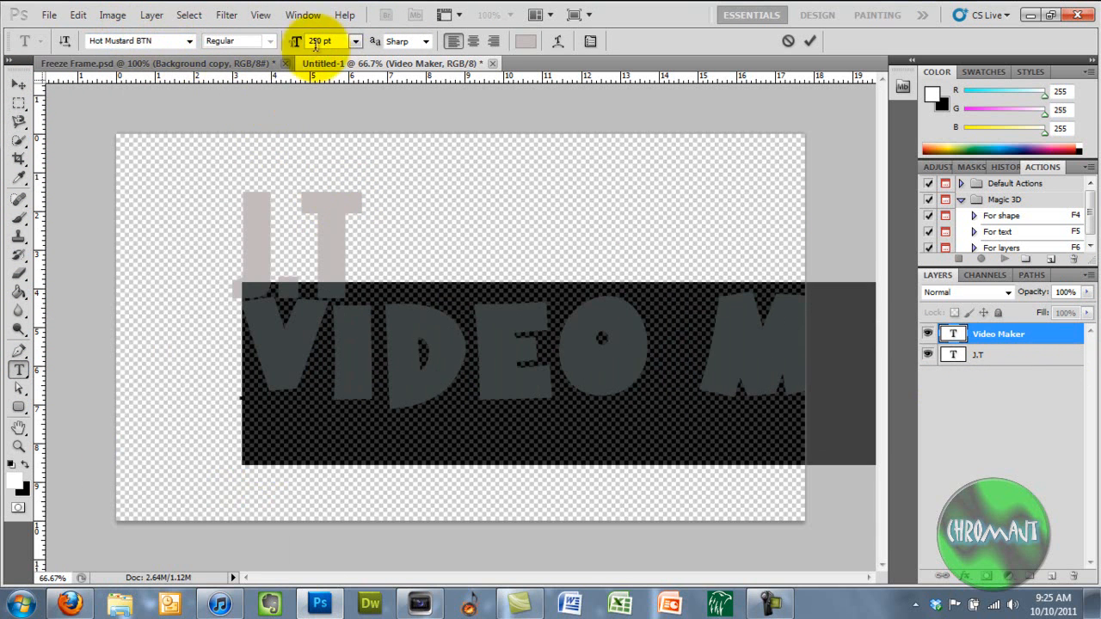
left_click(355, 41)
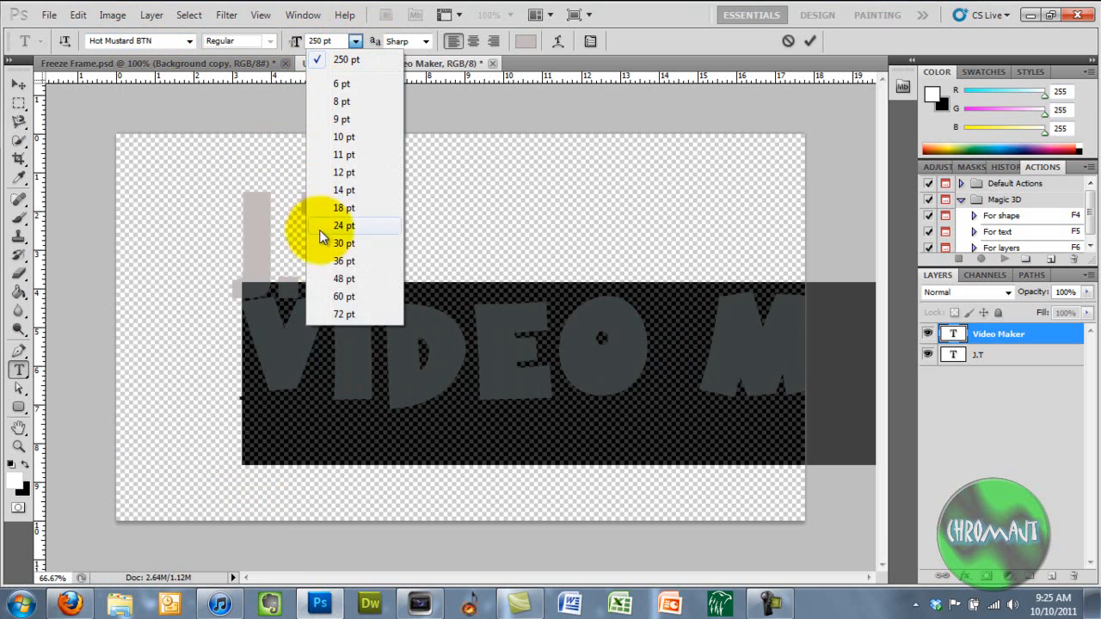
left_click(344, 314)
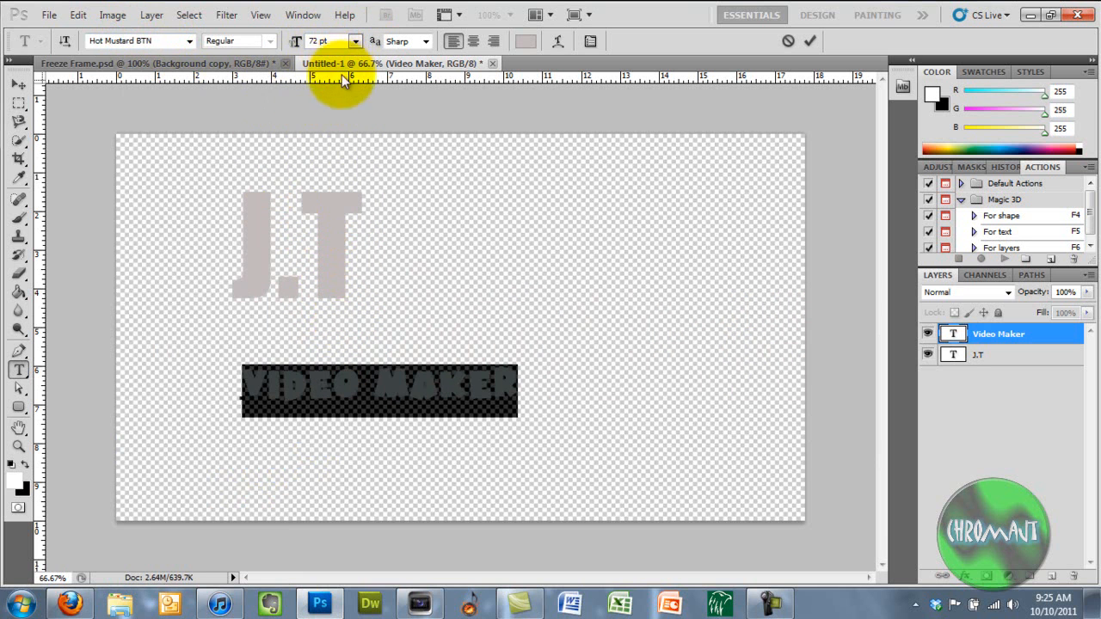
left_click(24, 85)
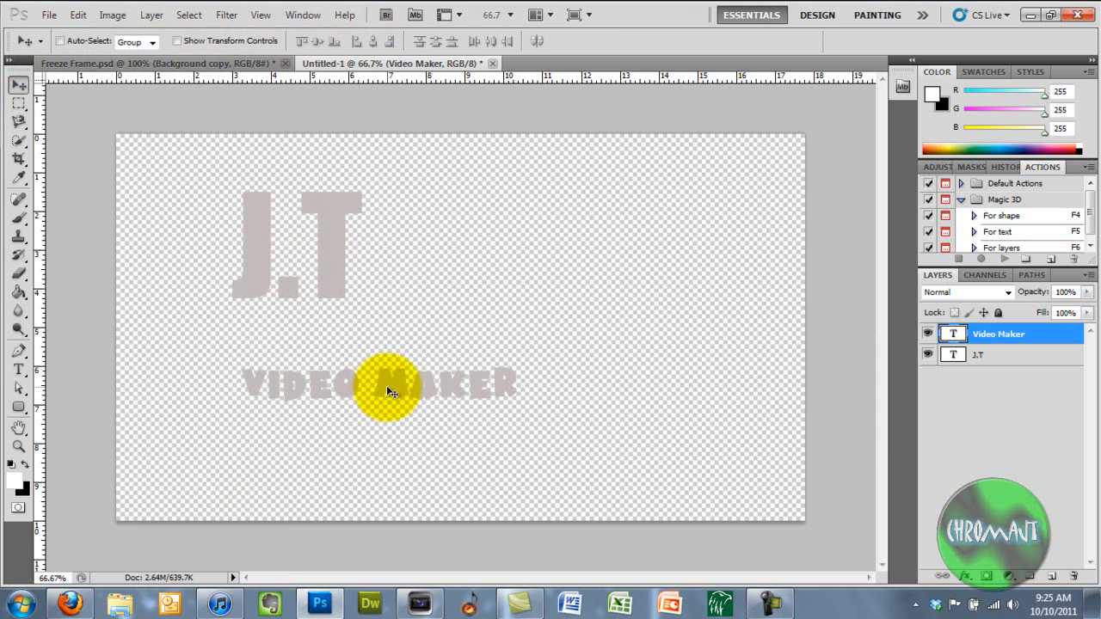
Shift the Video Maker text slightly down and right and change its color to black (000000)
left_click(18, 371)
left_click(508, 384)
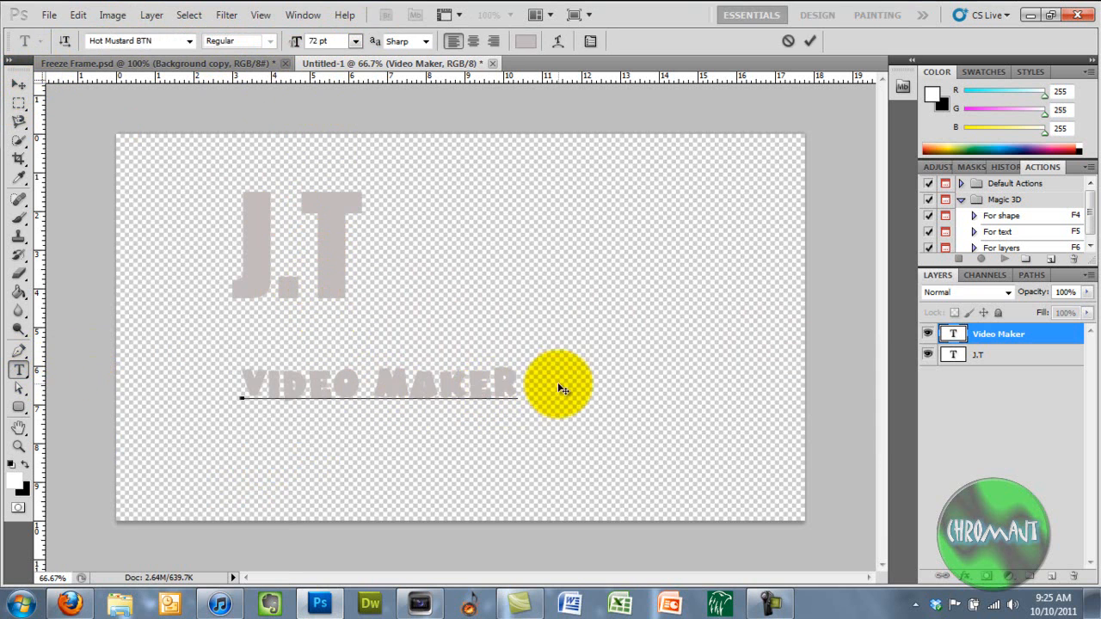
left_click_drag(529, 387, 263, 418)
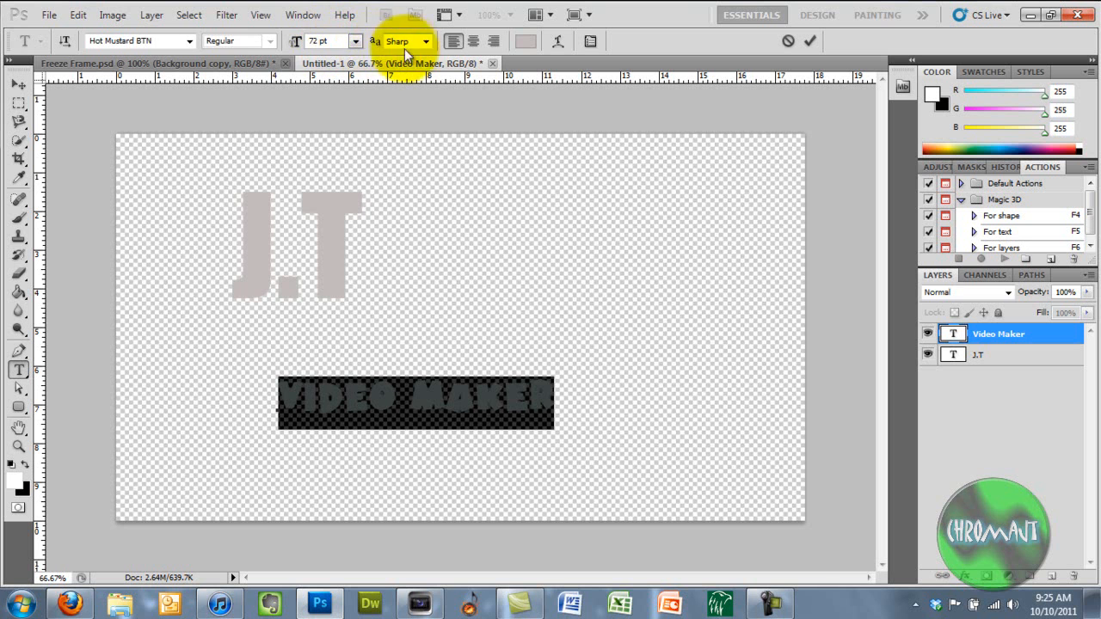
left_click(526, 41)
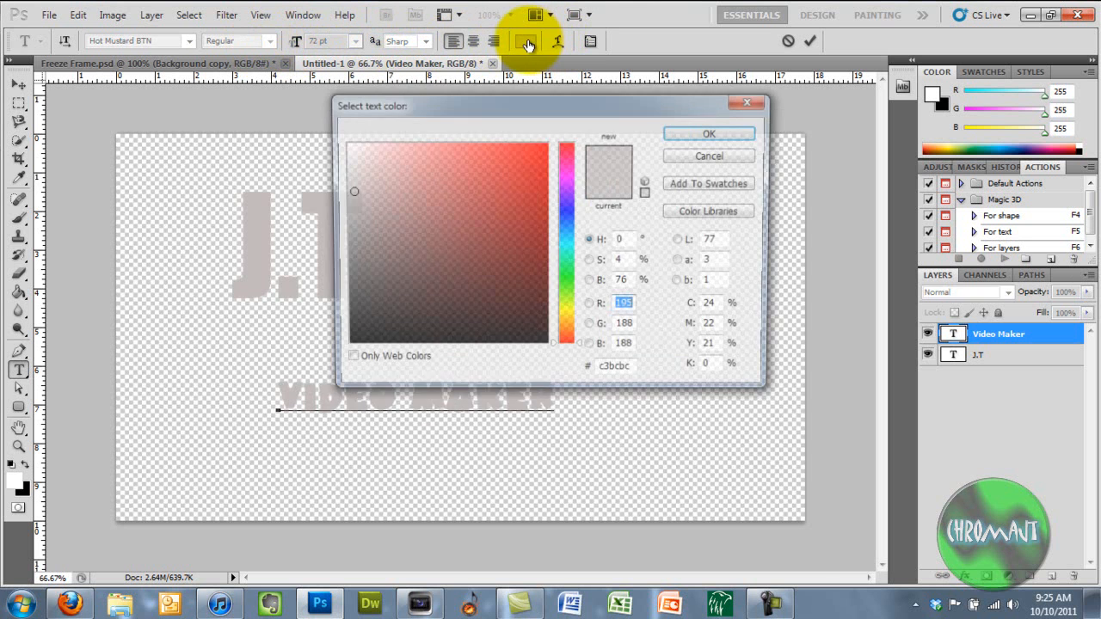
left_click_drag(576, 241, 583, 369)
left_click_drag(495, 351, 511, 367)
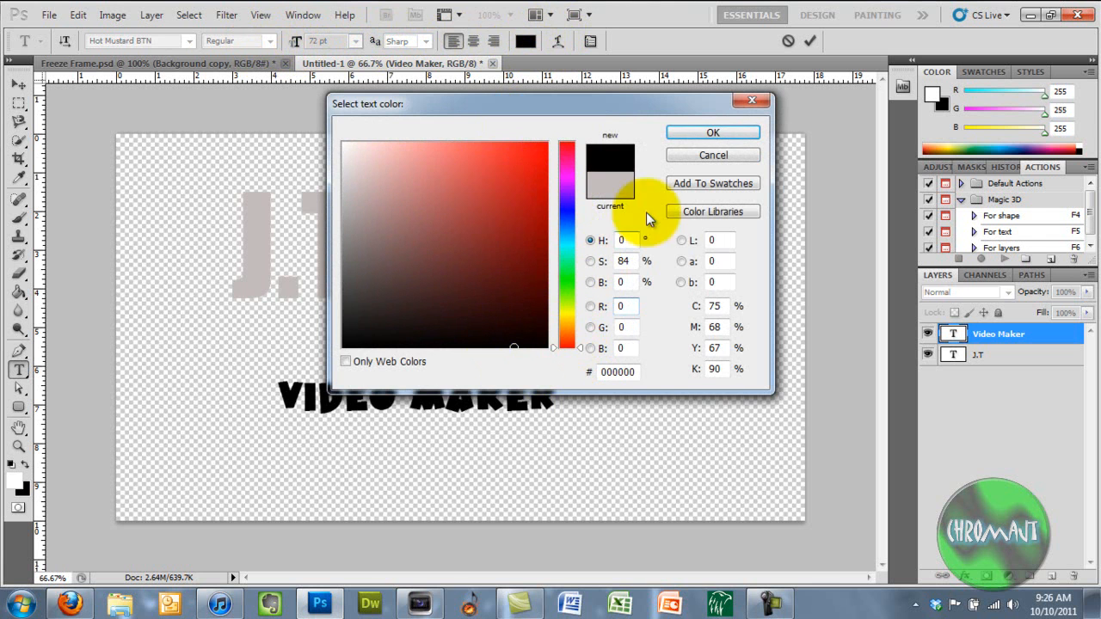
left_click(713, 133)
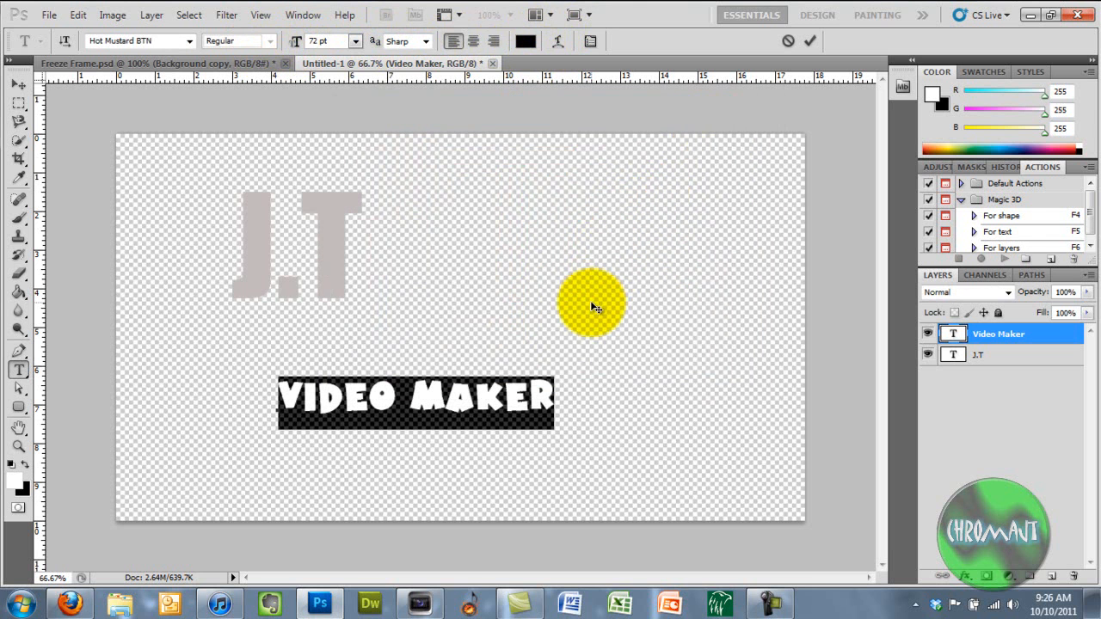
left_click(17, 88)
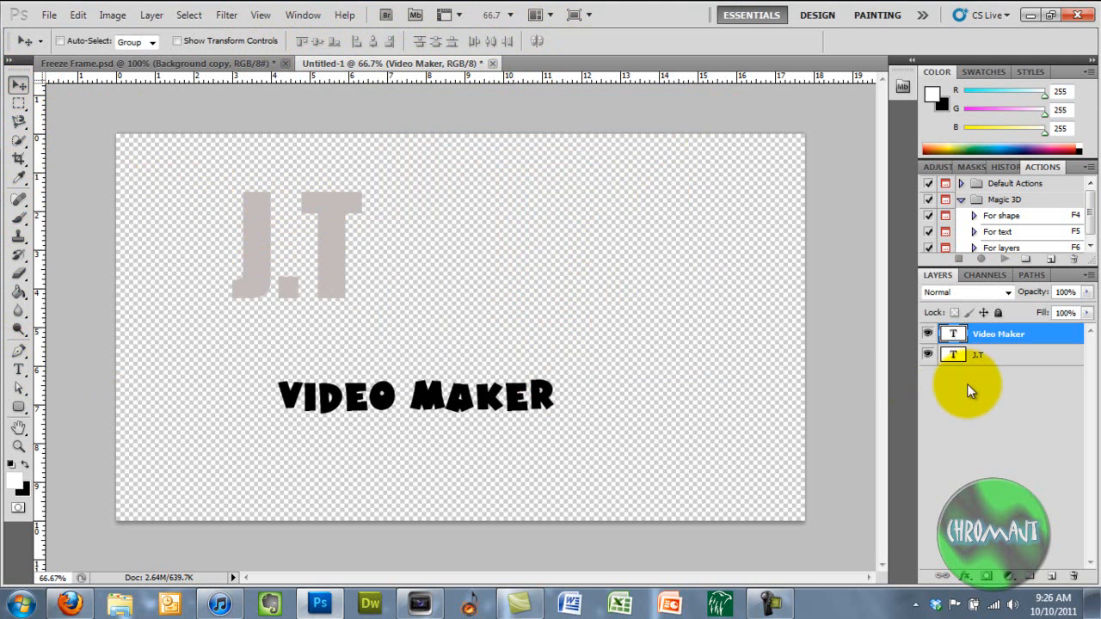
Set the initials text to the Hot Mustard BTN font at 72 pt
left_click(965, 356)
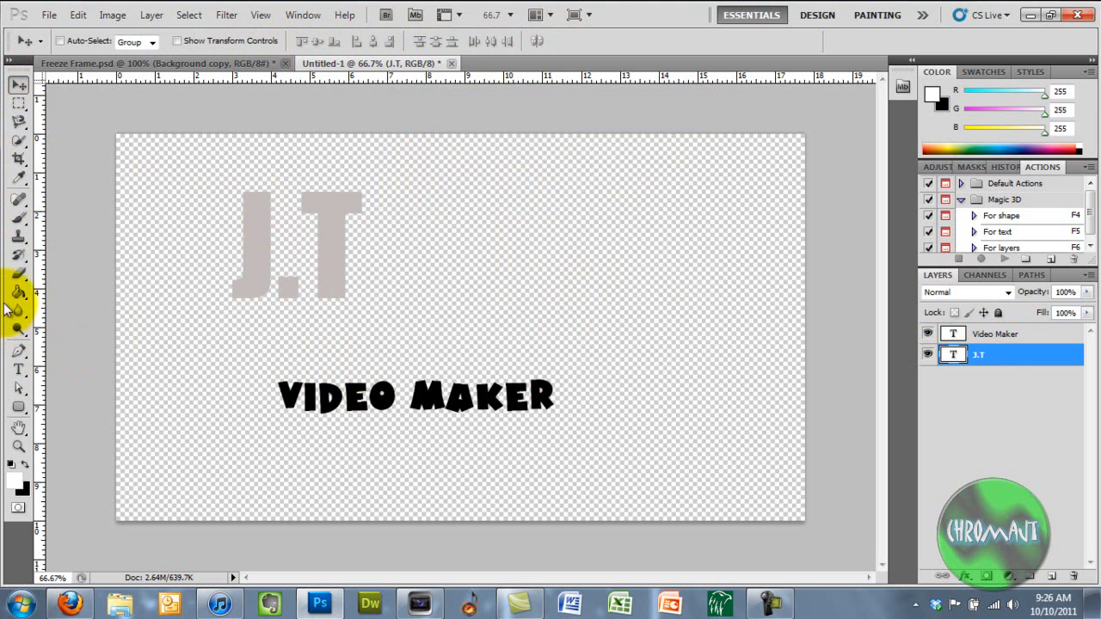
left_click(18, 370)
left_click(241, 277)
left_click_drag(240, 275, 369, 270)
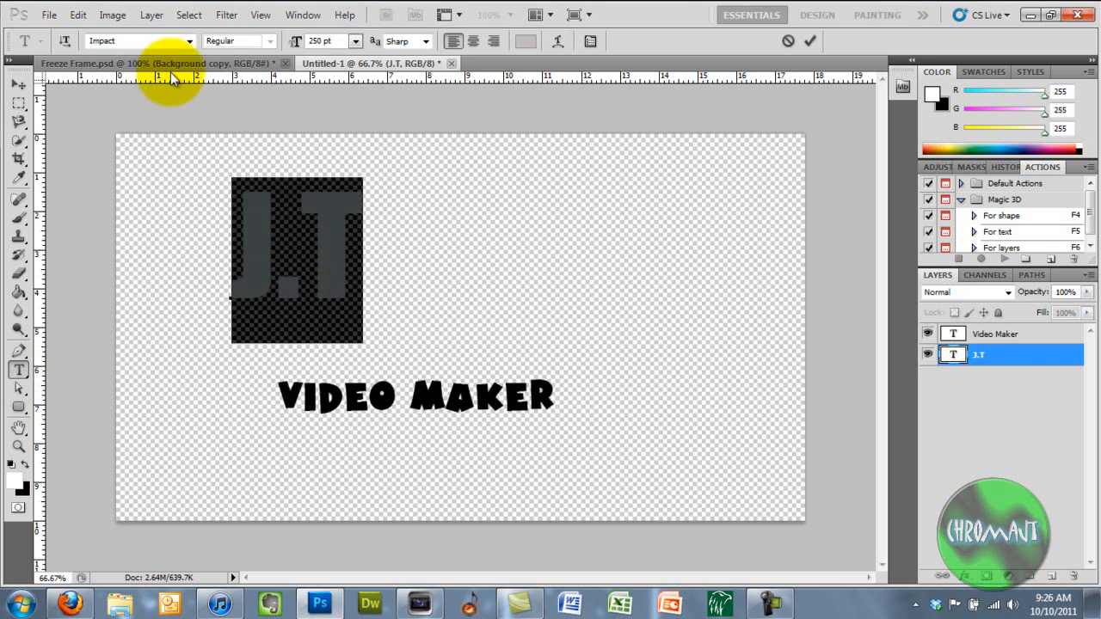
left_click(189, 43)
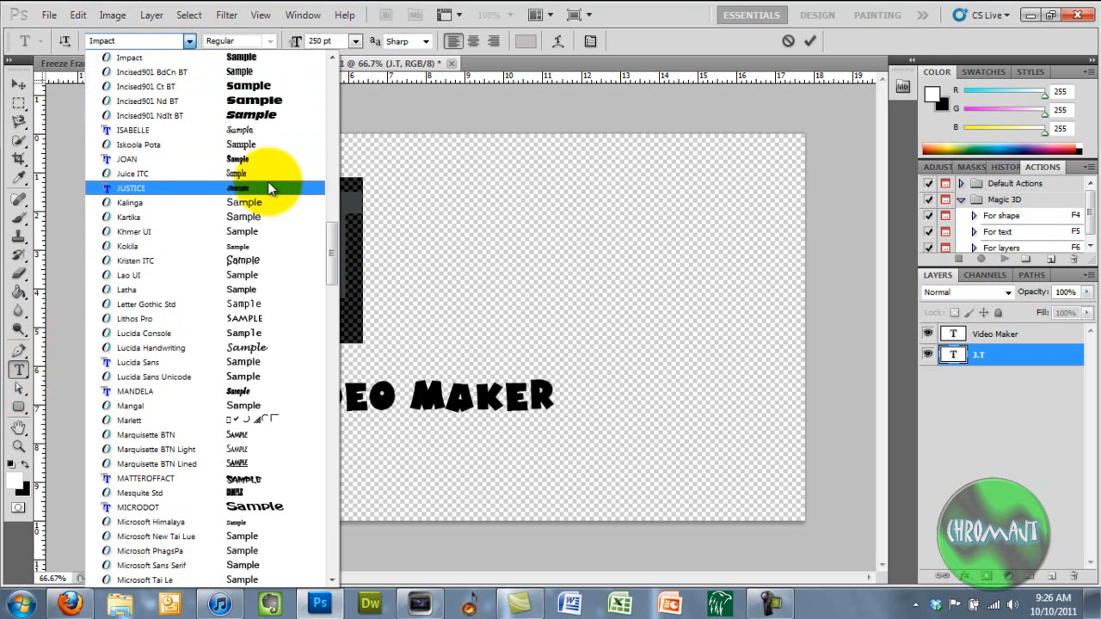
left_click_drag(333, 263, 340, 202)
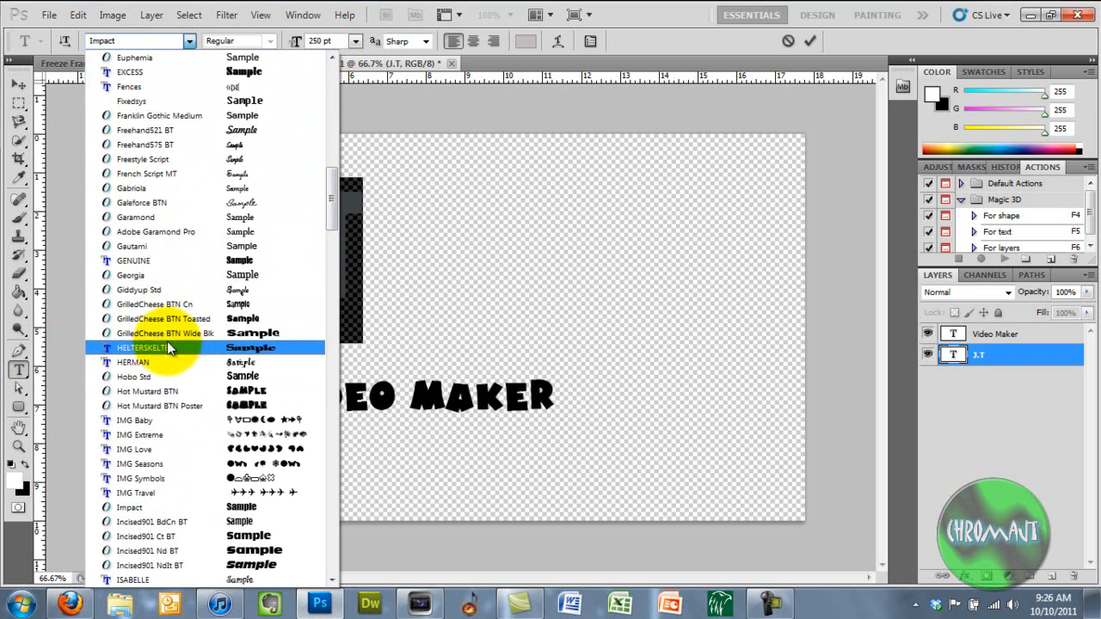
left_click(174, 391)
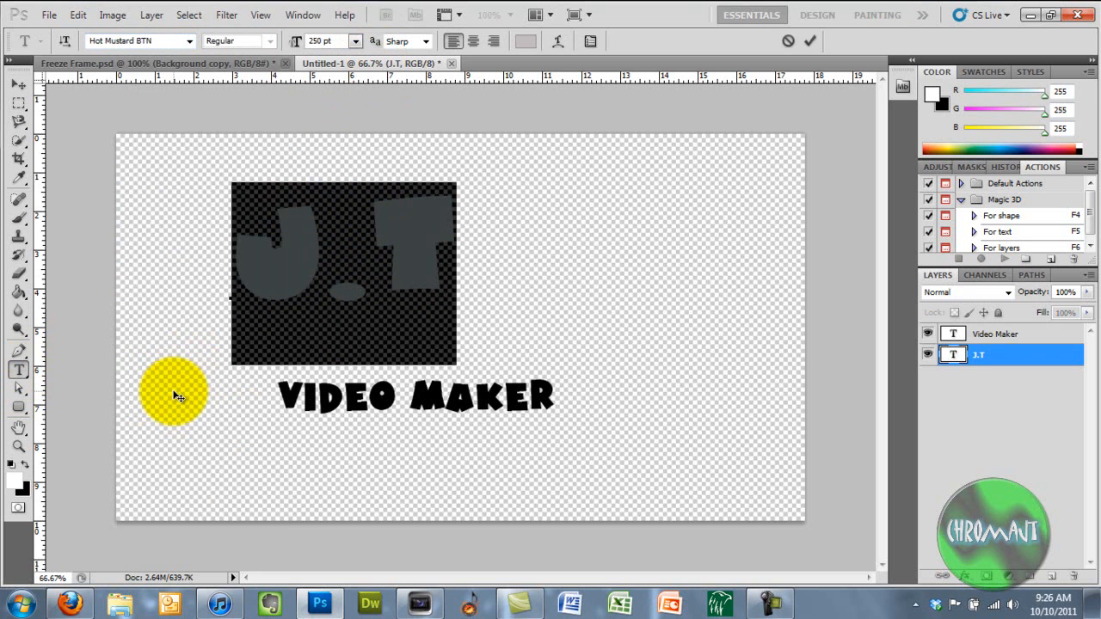
left_click(355, 41)
left_click(363, 313)
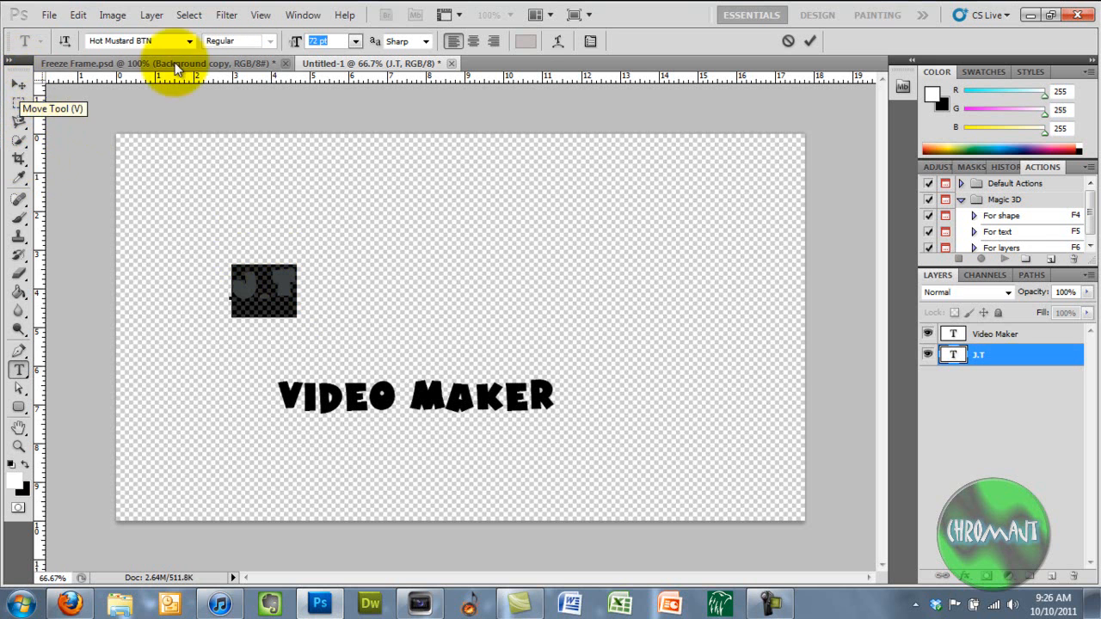
Change the color of the initials text to black (000000)
left_click(526, 41)
left_click_drag(488, 274, 545, 344)
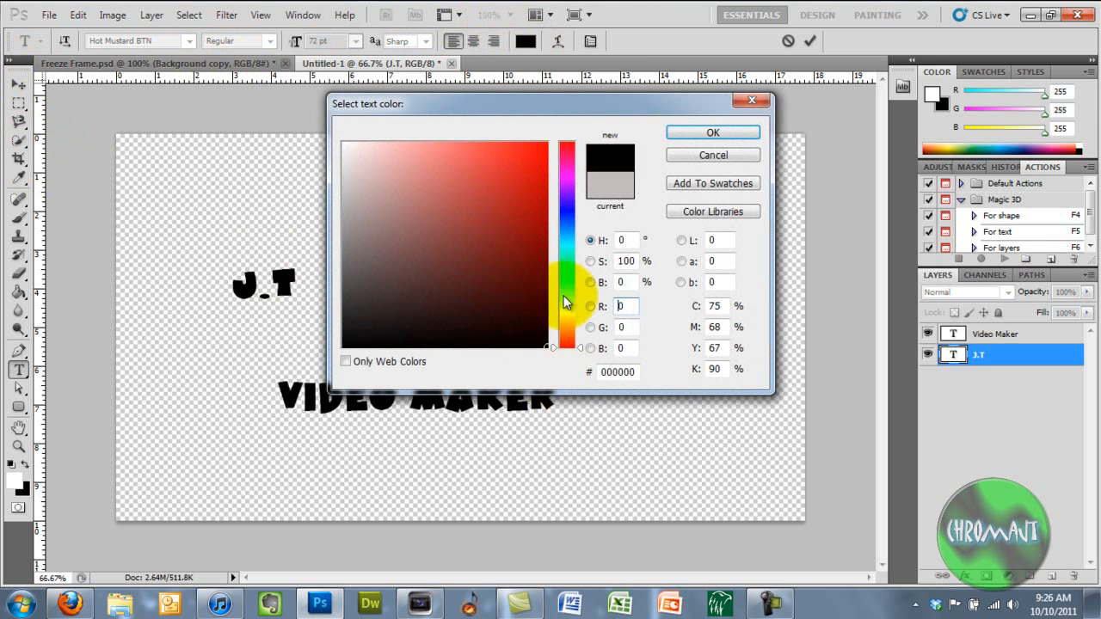
left_click(714, 132)
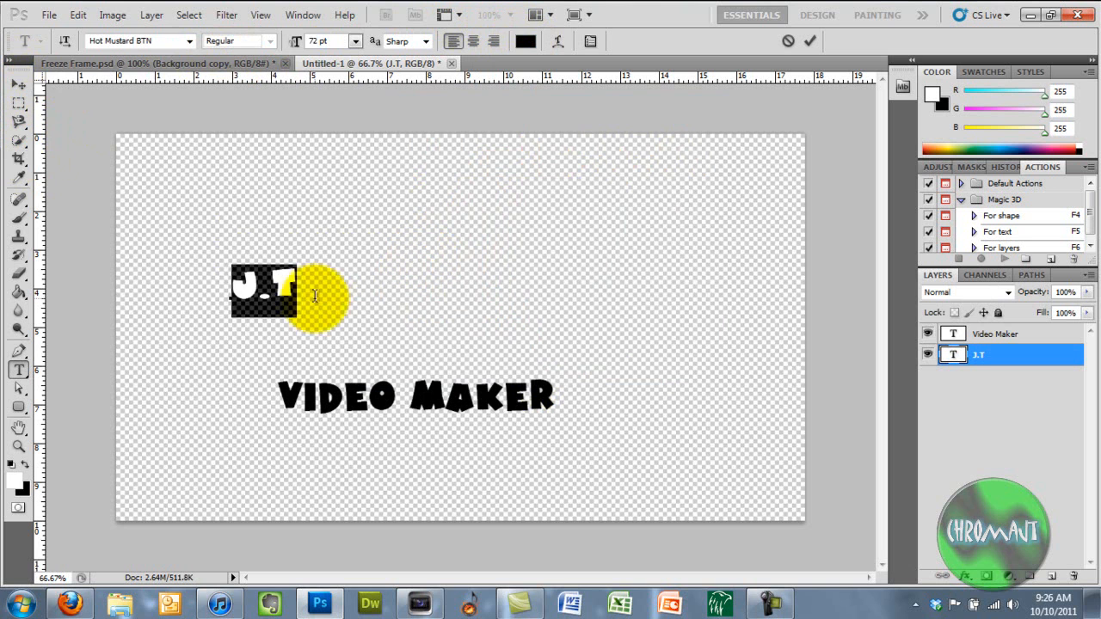
left_click(296, 288)
left_click(19, 83)
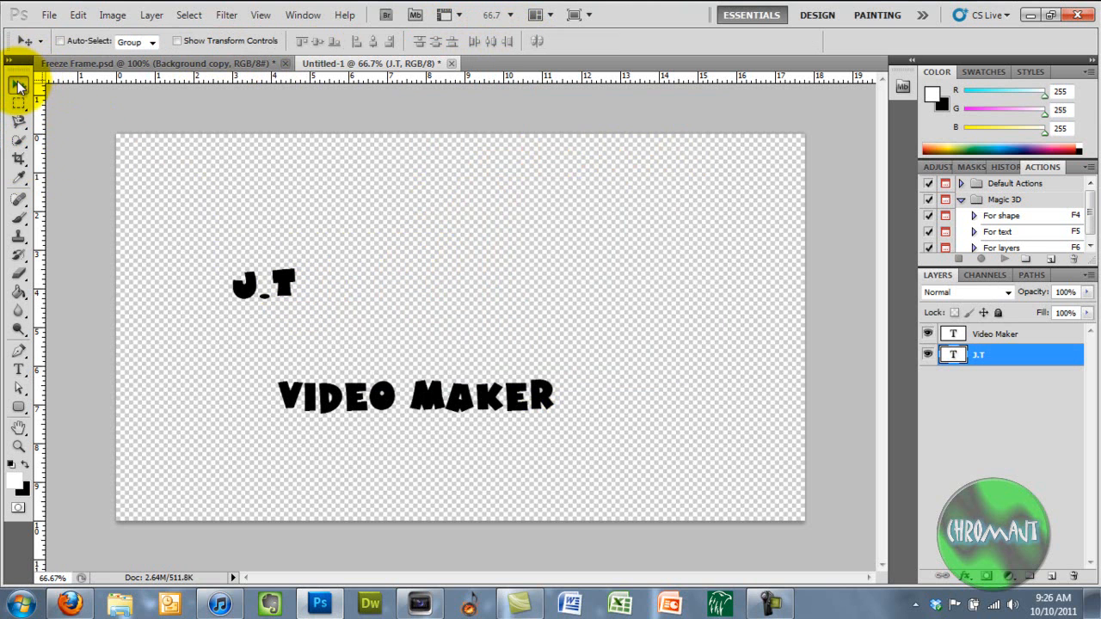
Move the initials to the right of the Video Maker text and rotate them about -22 degrees
left_click_drag(476, 403, 805, 522)
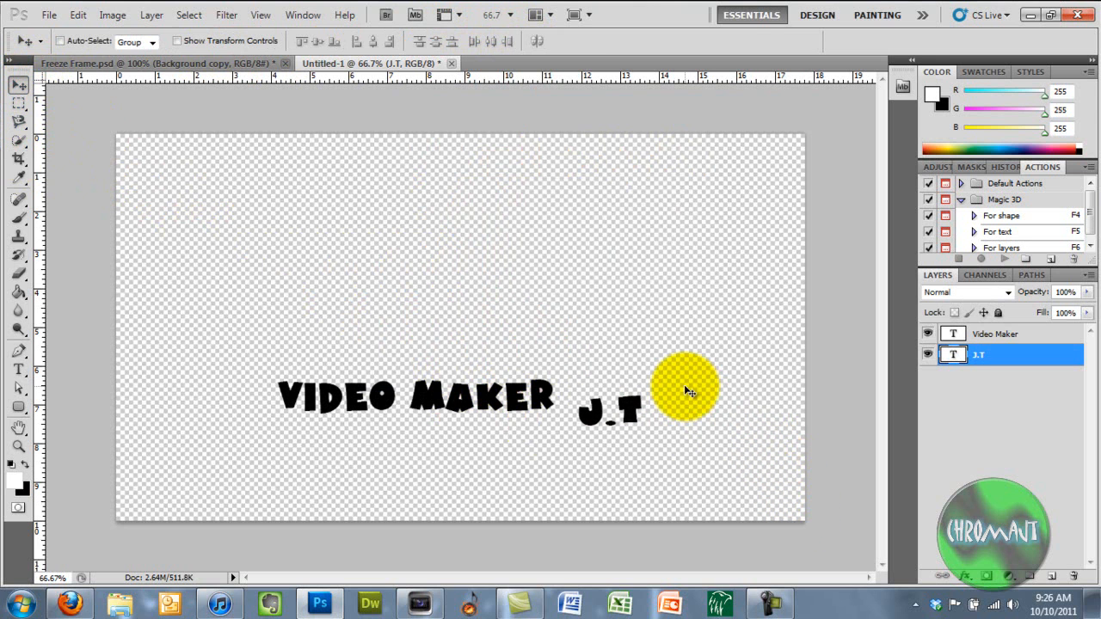
key("ctrl+t")
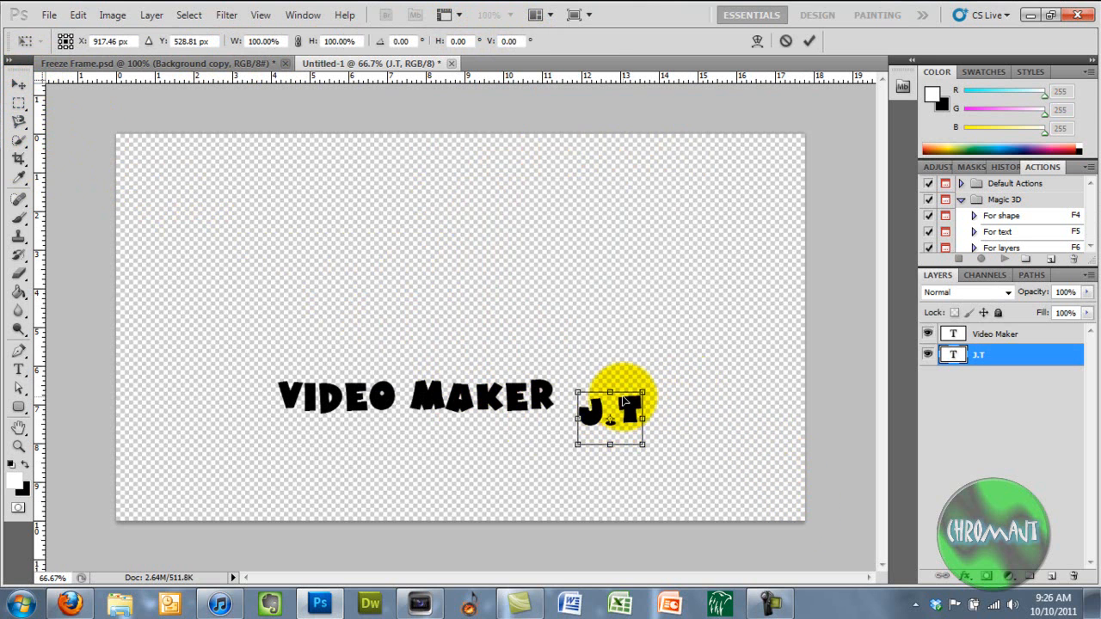
left_click_drag(654, 385, 638, 374)
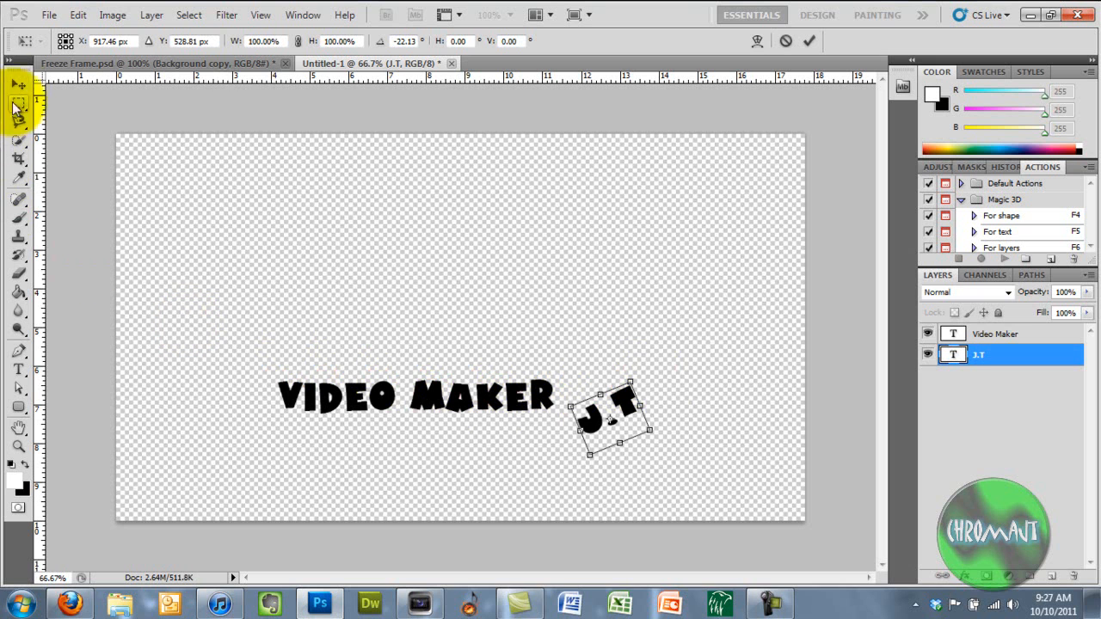
left_click(808, 41)
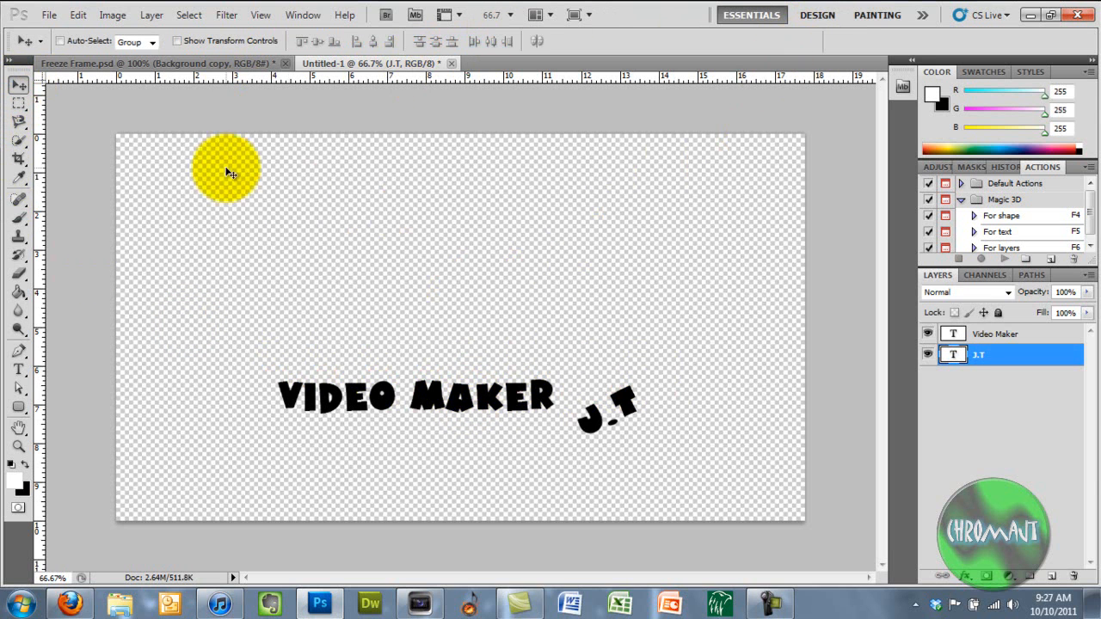
Move the Video Maker text below the initials at the canvas's lower right and rotate it about -19 degrees
left_click(981, 338)
left_click_drag(516, 393, 738, 402)
key("ctrl+t")
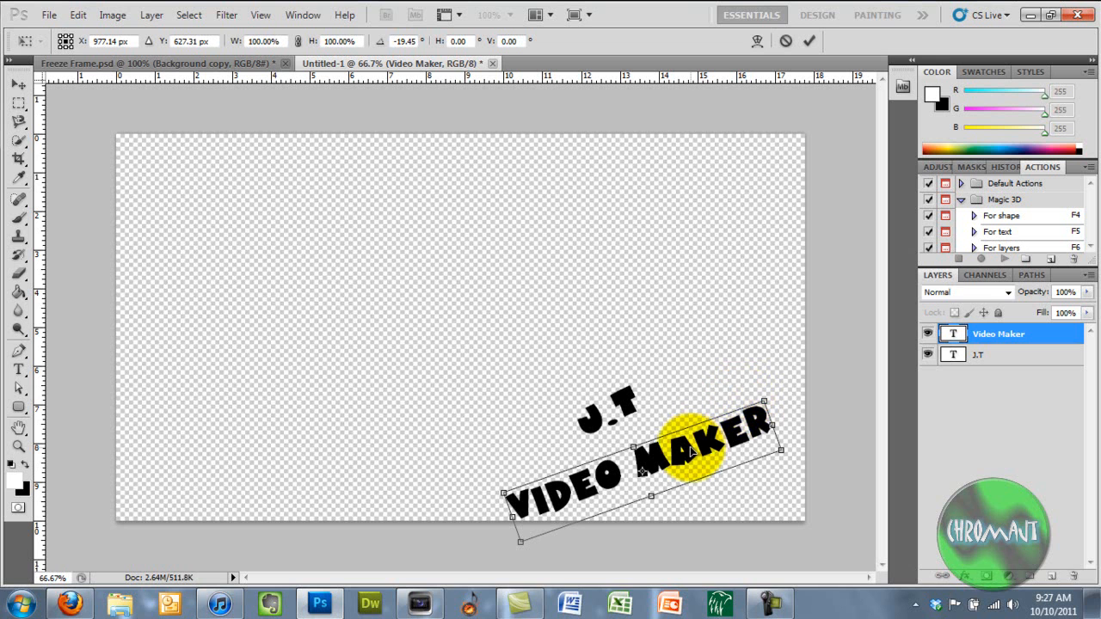
Nudge the Video Maker text slightly up toward the initials and apply the transformation
key("Up")
key("Up")
key("Up")
key("Up")
key("Up")
key("Up")
key("Up")
key("Up")
key("Up")
key("Up")
key("Up")
key("Up")
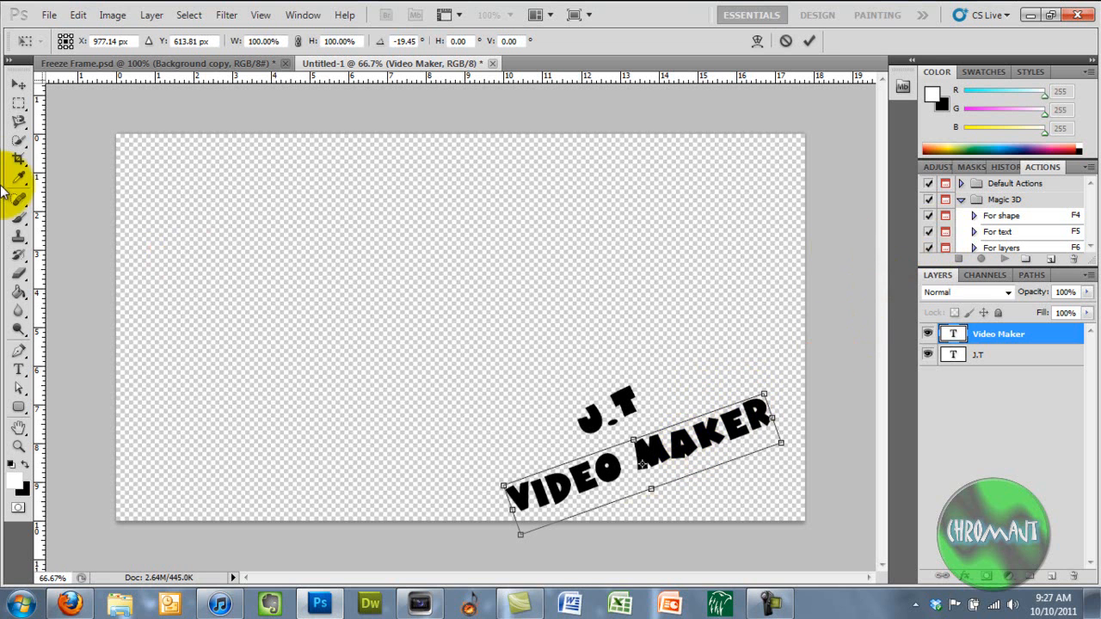
left_click(18, 86)
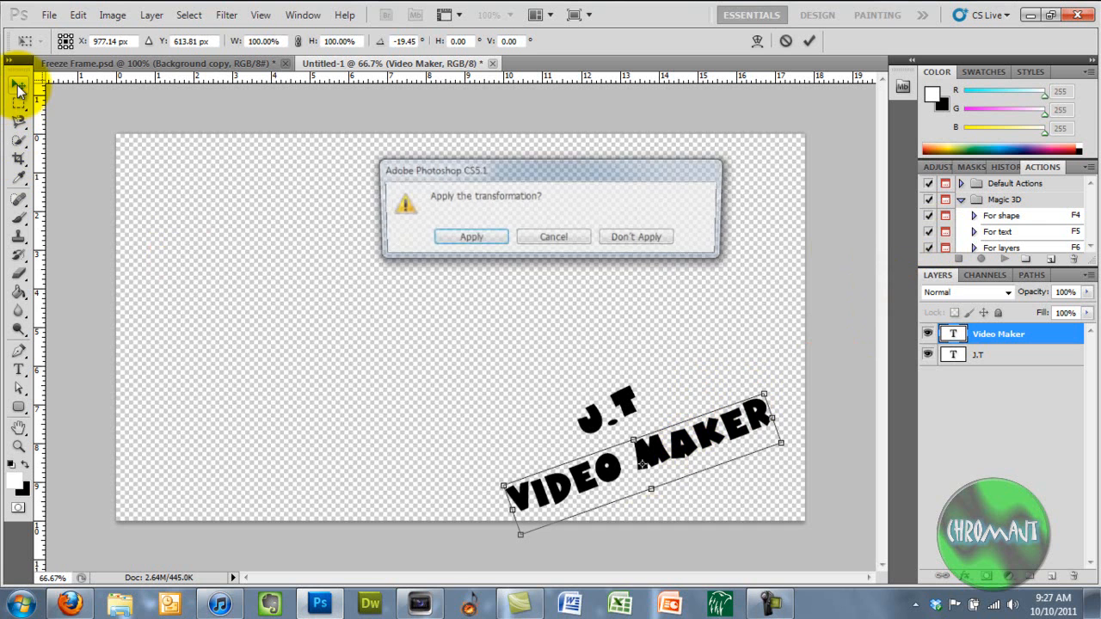
left_click(470, 236)
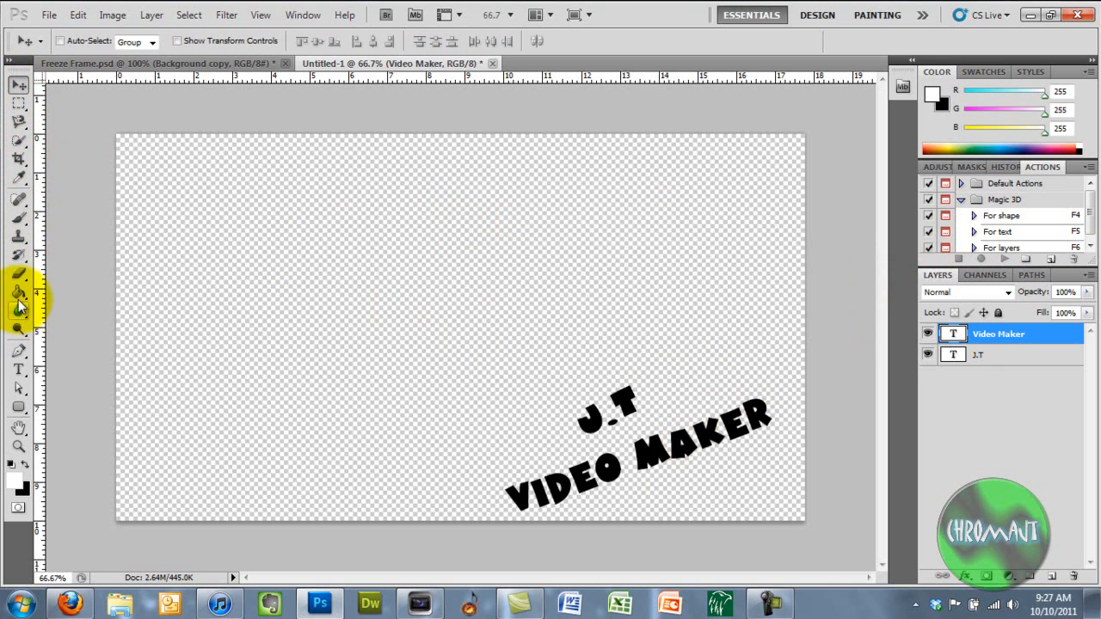
Draw a long, thin white rectangle shape across the initials with the Rectangle Tool
left_click(19, 409)
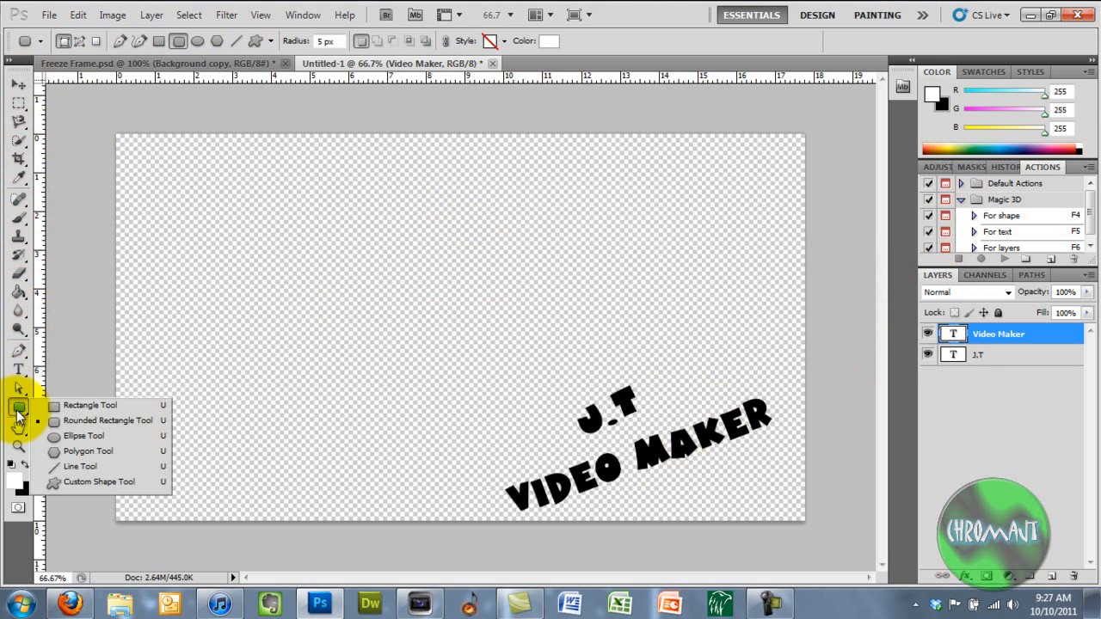
left_click(91, 406)
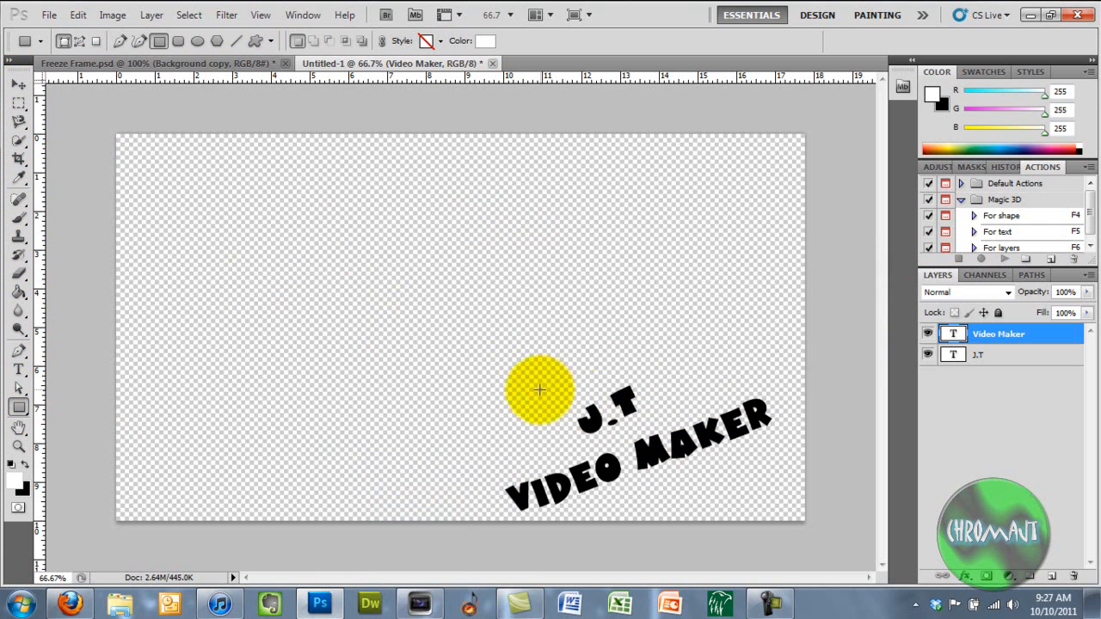
left_click_drag(456, 407, 669, 440)
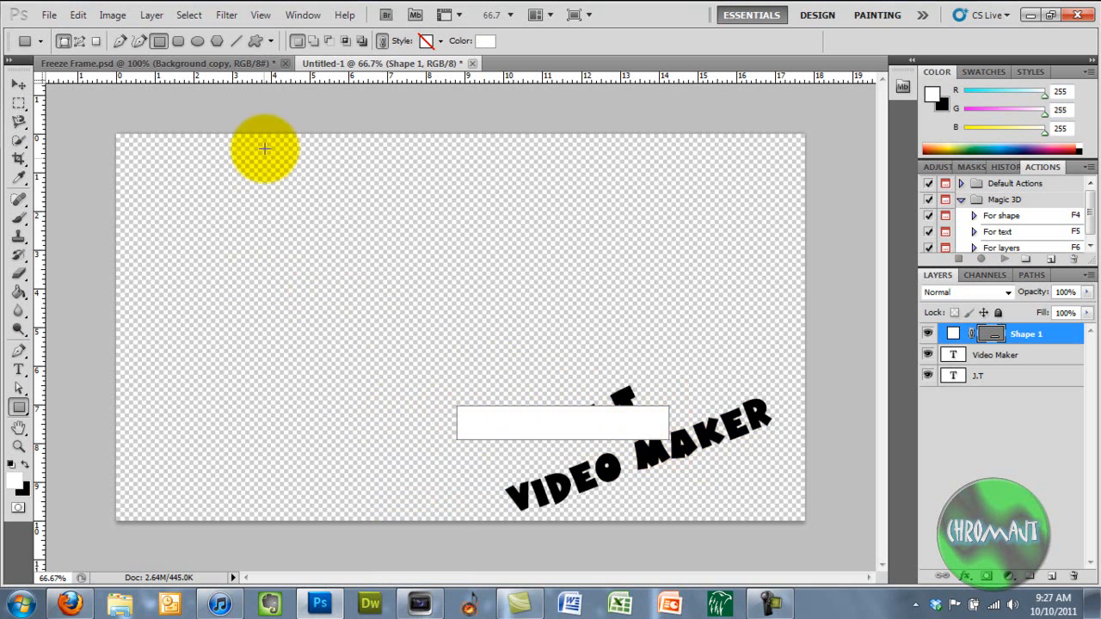
Rotate the white rectangle about -29 degrees, scale it to about 93% width and 103% height, and position it over the initials
left_click(19, 86)
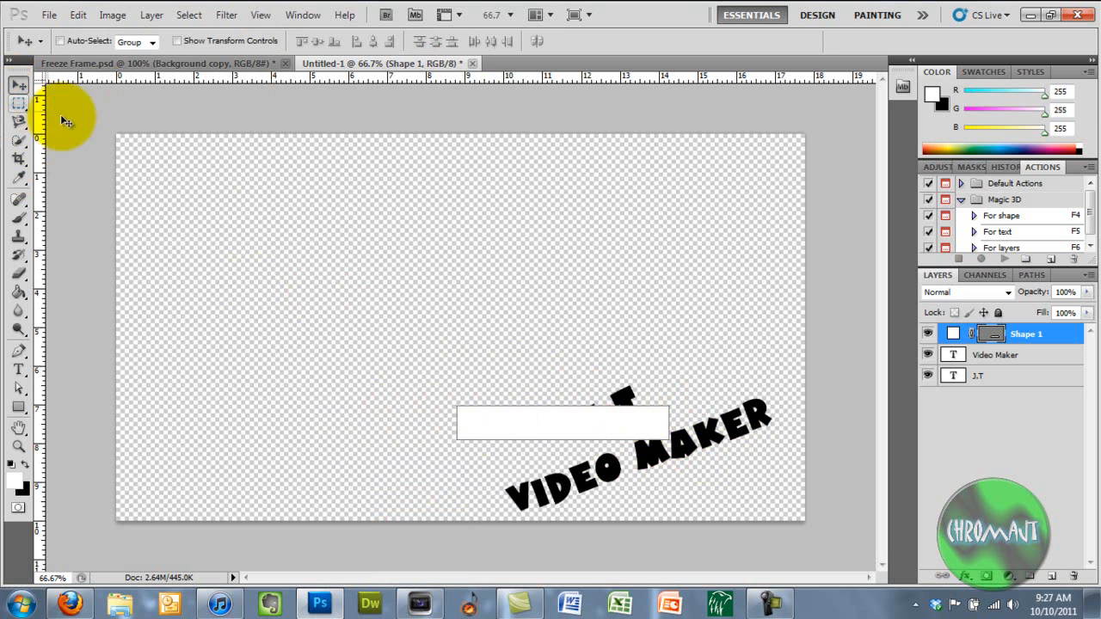
key("ctrl+t")
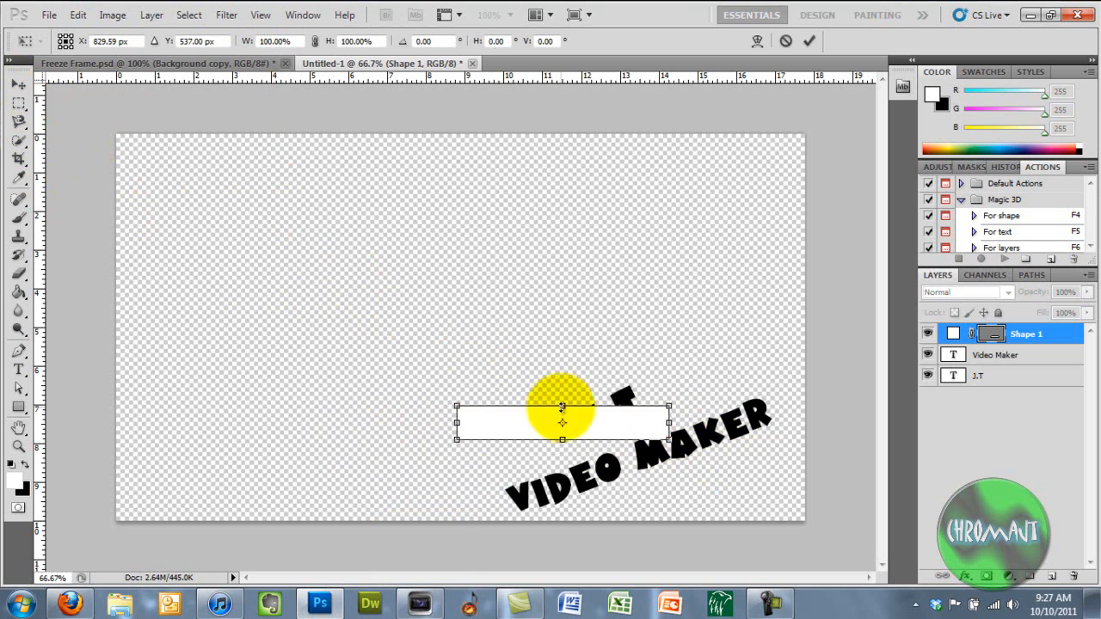
left_click_drag(679, 391, 648, 410)
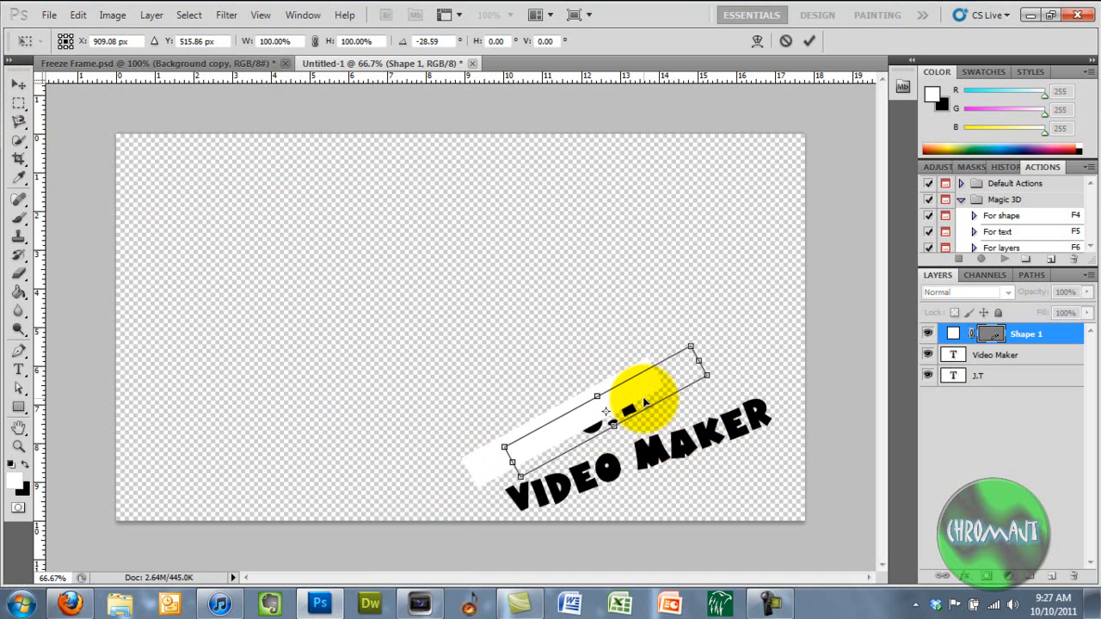
left_click_drag(645, 409, 643, 400)
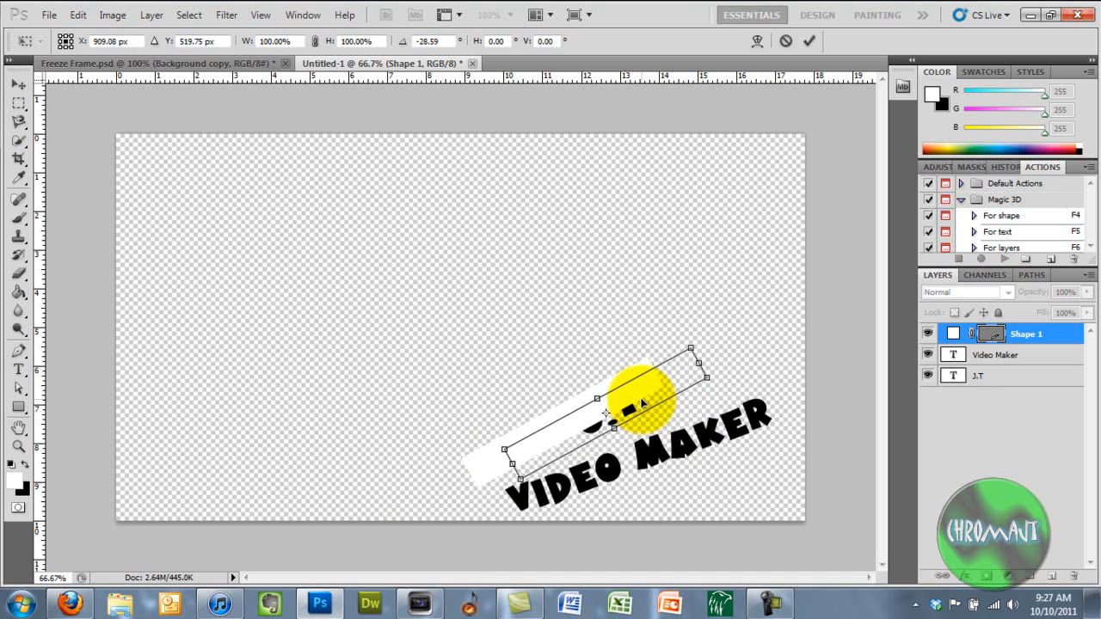
left_click_drag(520, 479, 565, 442)
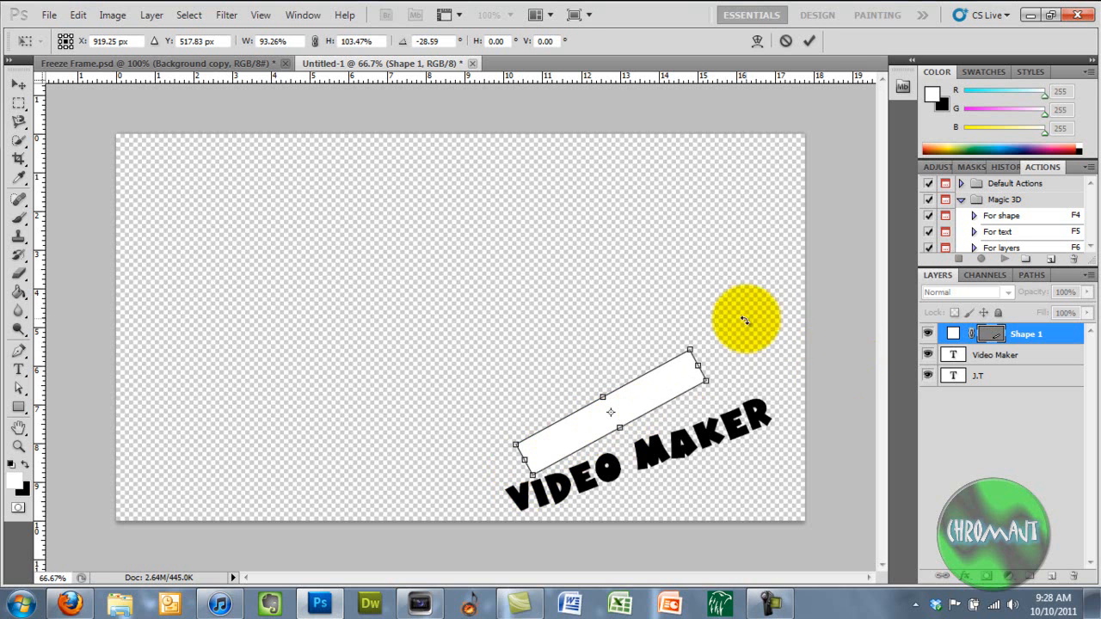
left_click(805, 39)
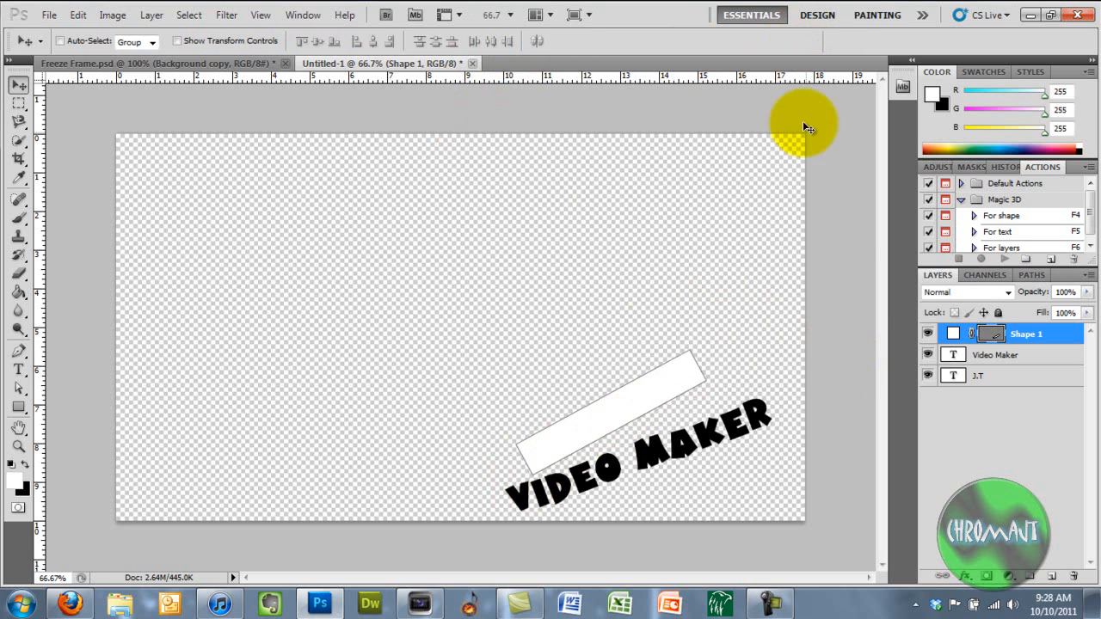
Place the white rectangle's layer behind the text layers and merge it with the initials layer
left_click_drag(1039, 341, 1038, 397)
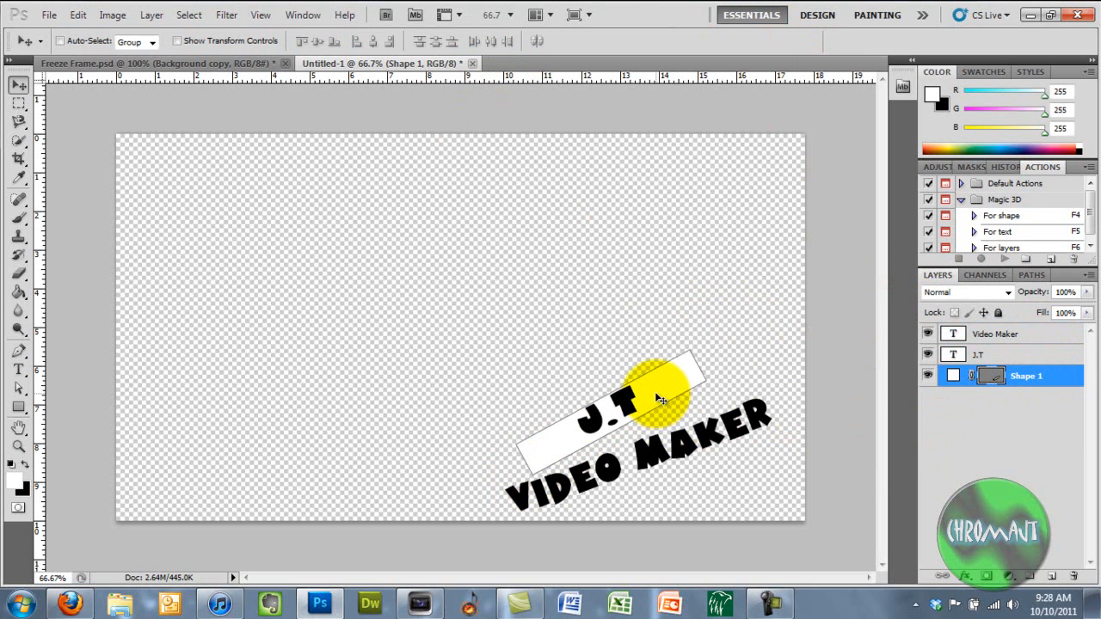
left_click_drag(654, 391, 652, 394)
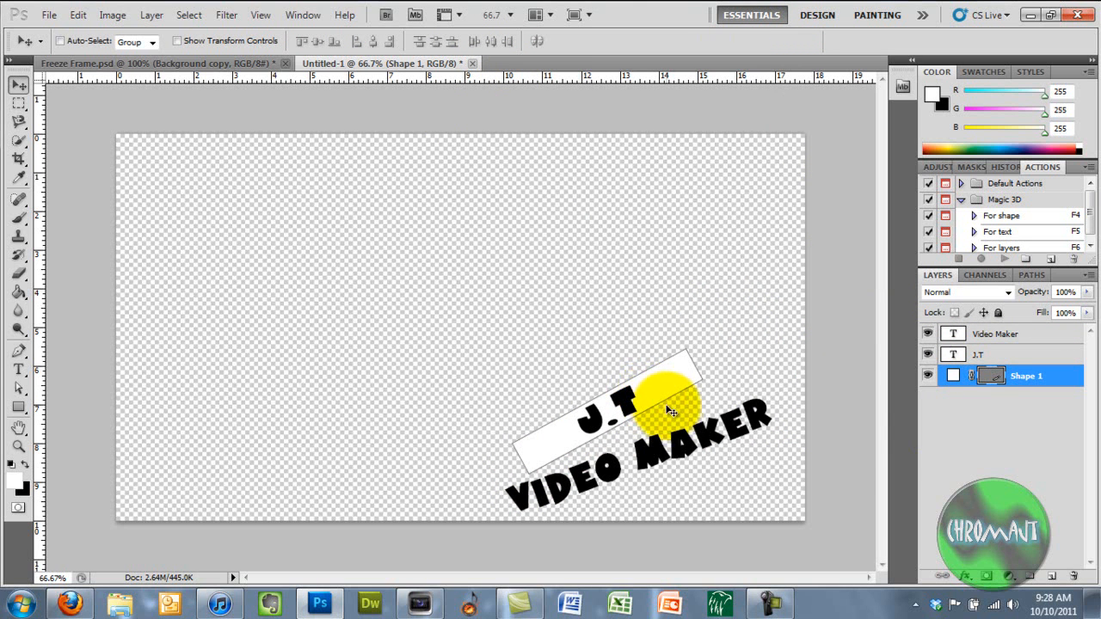
left_click(993, 359)
left_click(1028, 376, "shift")
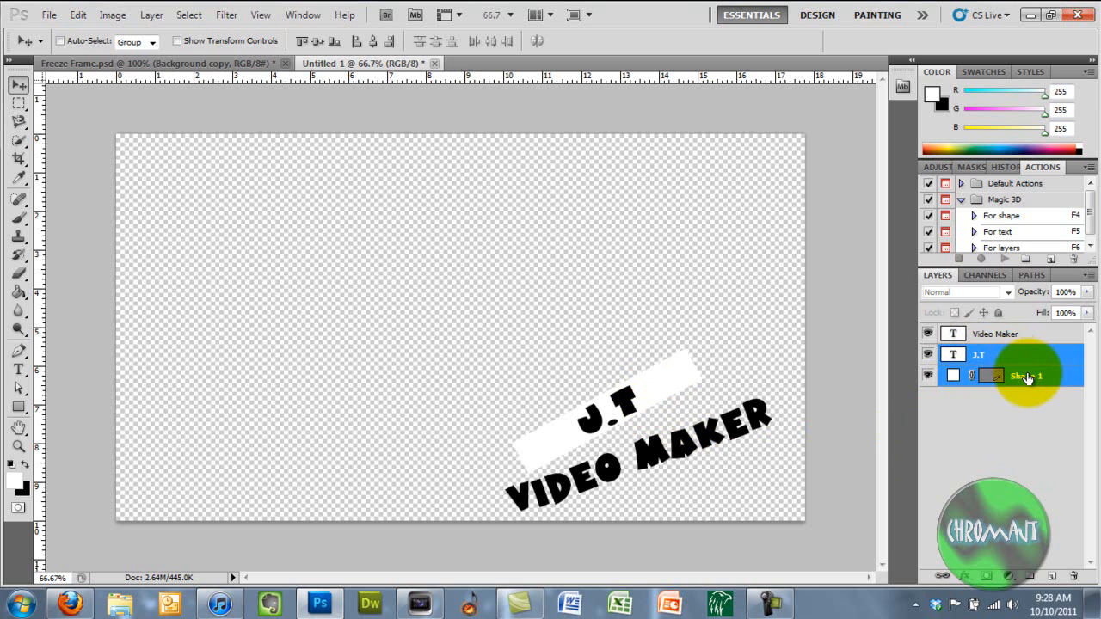
right_click(1027, 377)
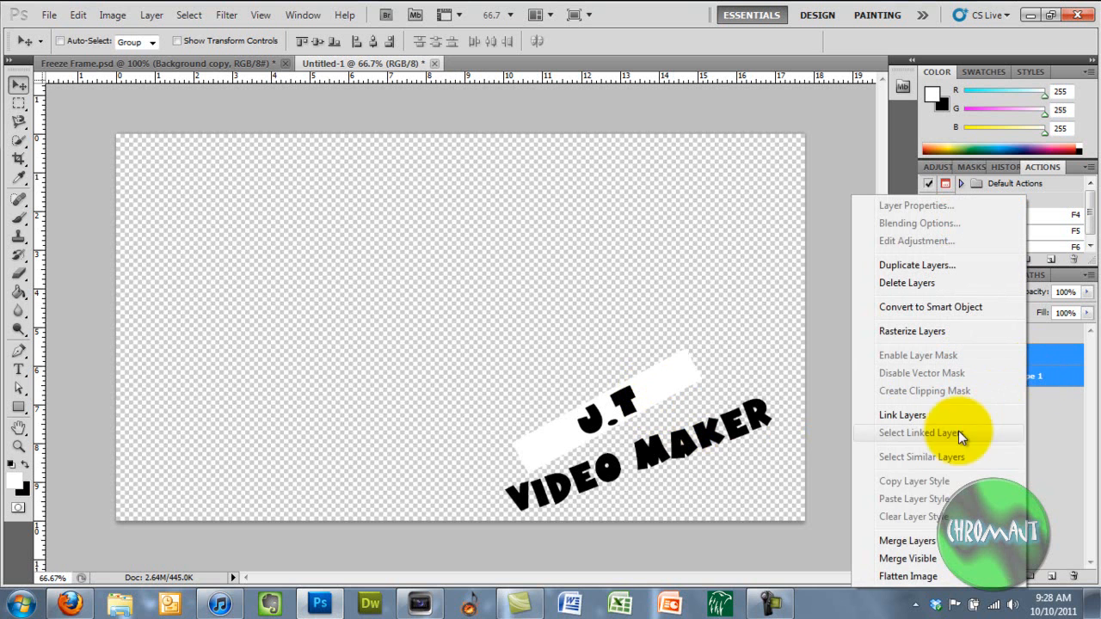
left_click(907, 541)
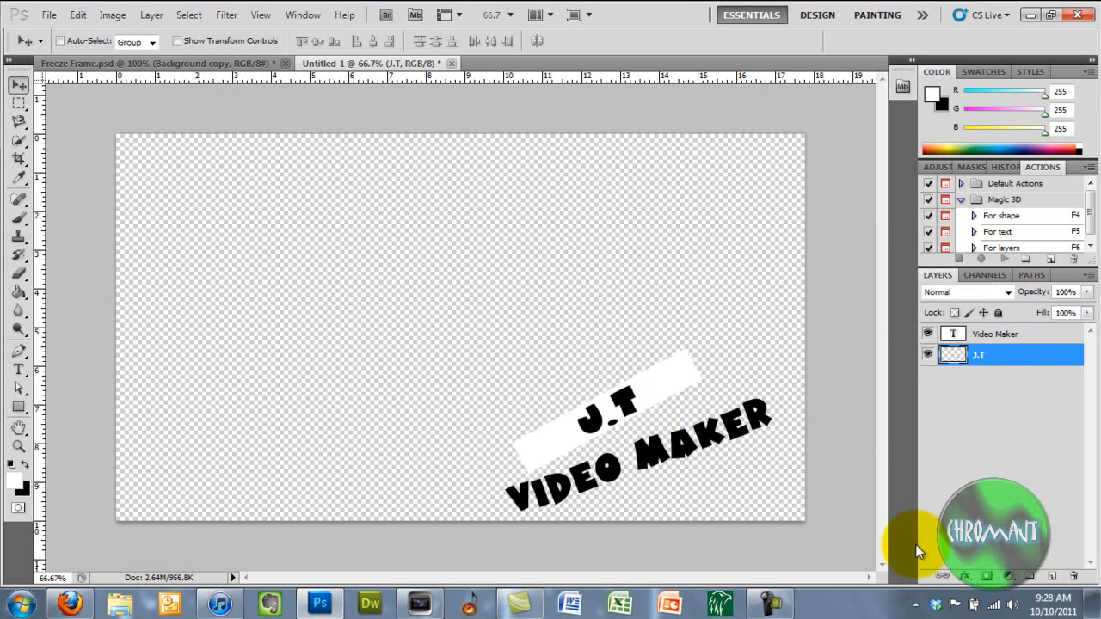
Partly erase the lower-left area of the initials banner with the Eraser at 50% opacity
left_click(19, 277)
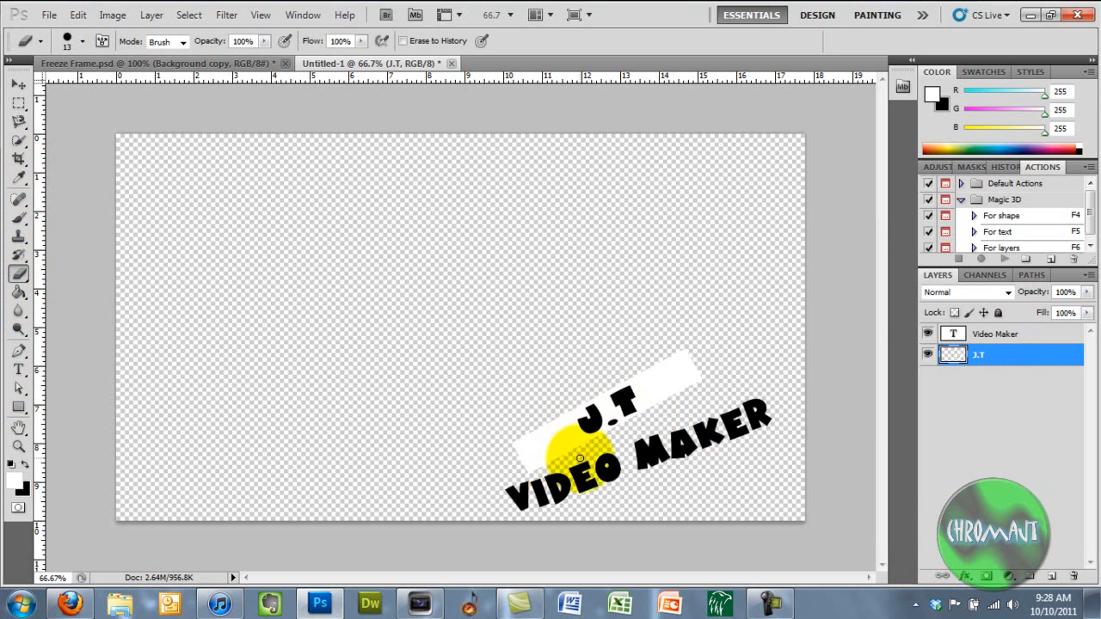
mouse_move(527, 462)
left_mouse_down()
mouse_move(570, 452)
mouse_move(549, 466)
left_mouse_up()
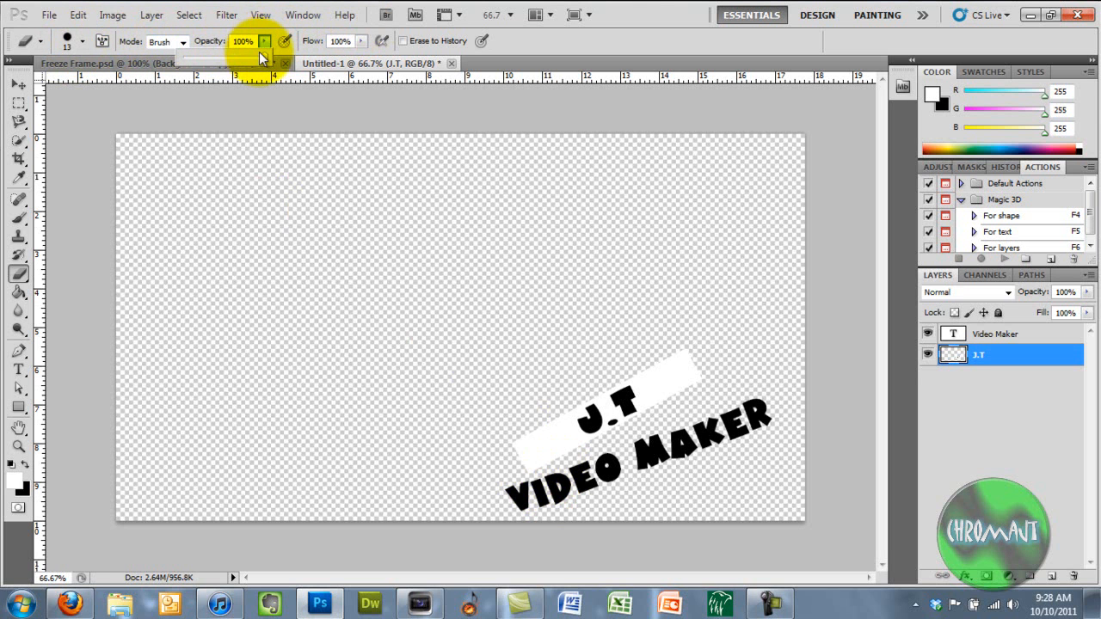
left_click_drag(229, 65, 225, 62)
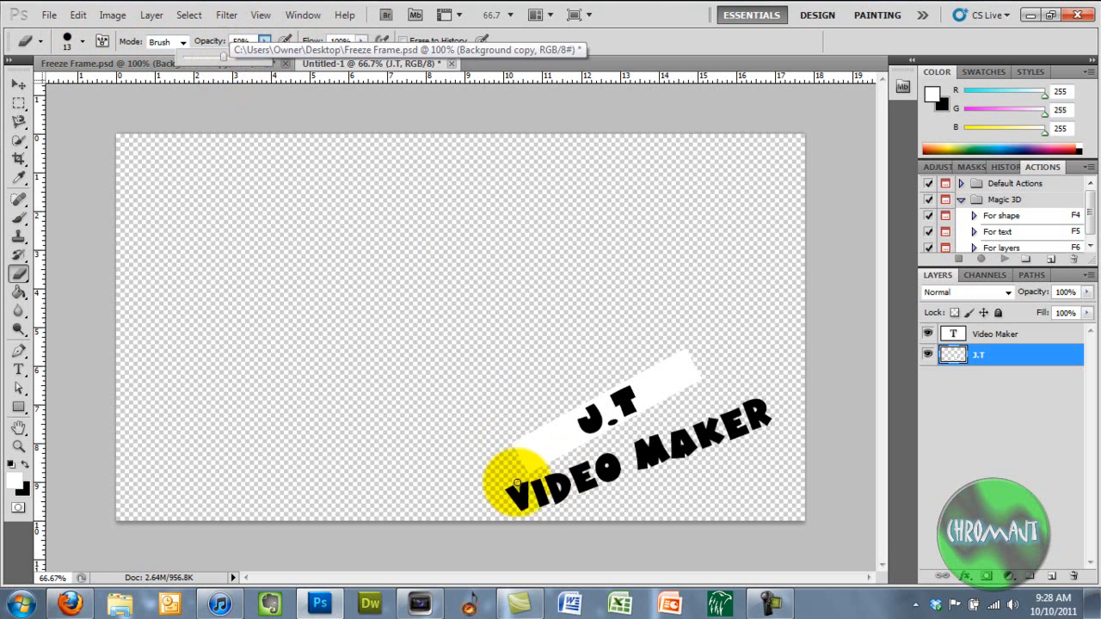
mouse_move(523, 463)
left_mouse_down()
mouse_move(611, 437)
mouse_move(556, 437)
mouse_move(513, 465)
mouse_move(556, 465)
mouse_move(600, 447)
mouse_move(549, 443)
mouse_move(588, 445)
mouse_move(581, 421)
mouse_move(527, 468)
mouse_move(593, 453)
mouse_move(580, 444)
mouse_move(615, 438)
left_mouse_up()
mouse_move(595, 479)
left_mouse_down()
mouse_move(559, 445)
mouse_move(545, 450)
mouse_move(608, 485)
mouse_move(581, 456)
mouse_move(507, 459)
left_mouse_up()
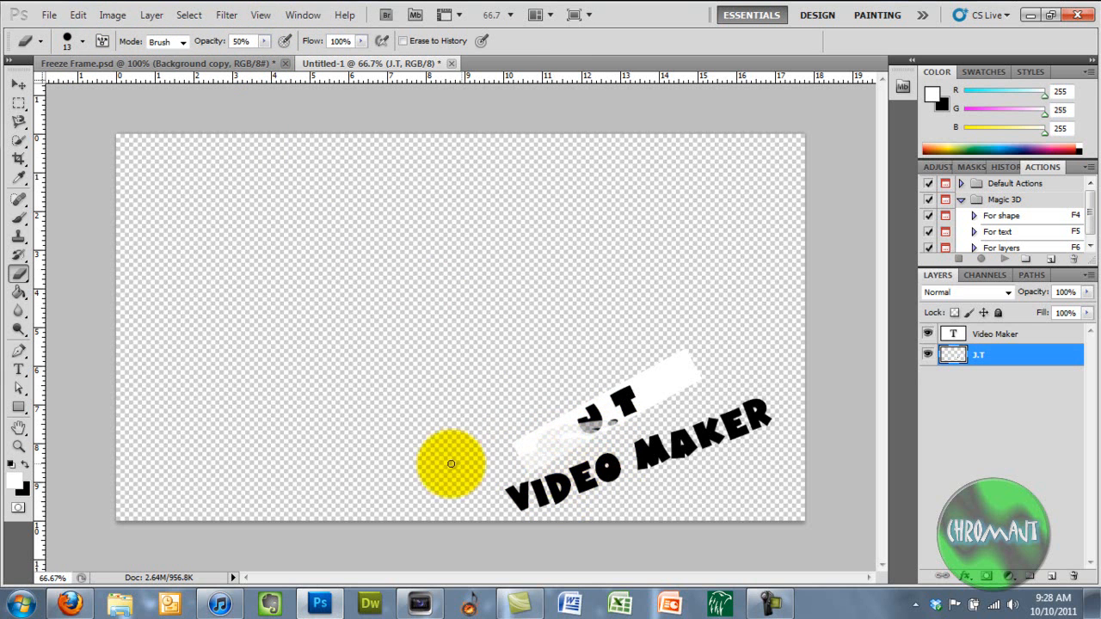
left_click(15, 85)
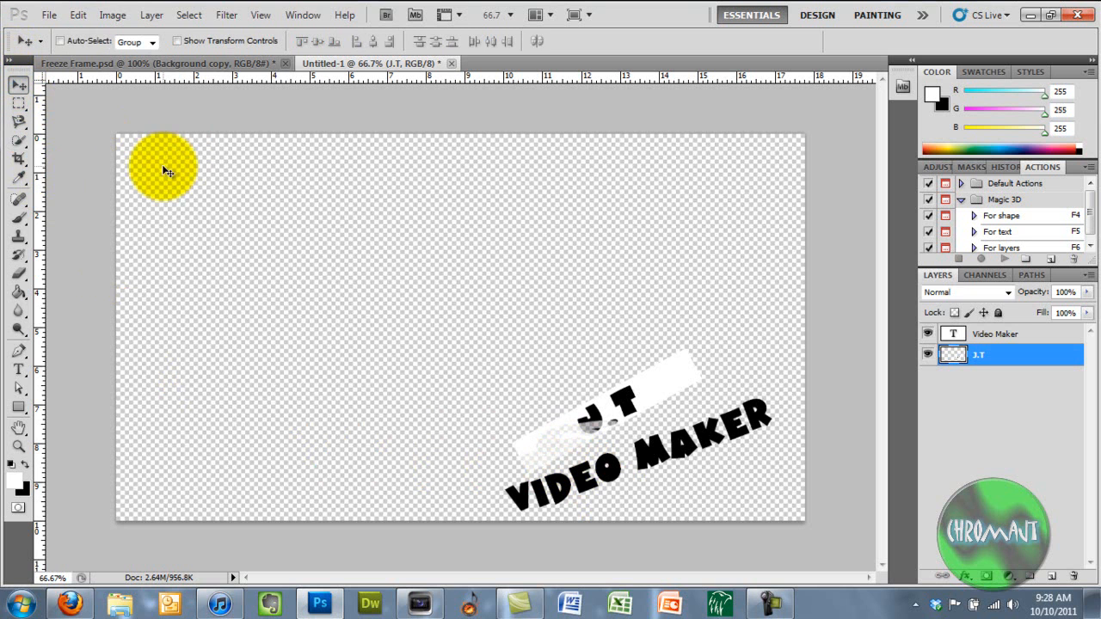
Draw a second white rectangle and fit it behind the Video Maker text, rotated about -20.5 degrees and scaled to about 82% by 90%
left_click(17, 408)
left_click_drag(186, 228, 528, 274)
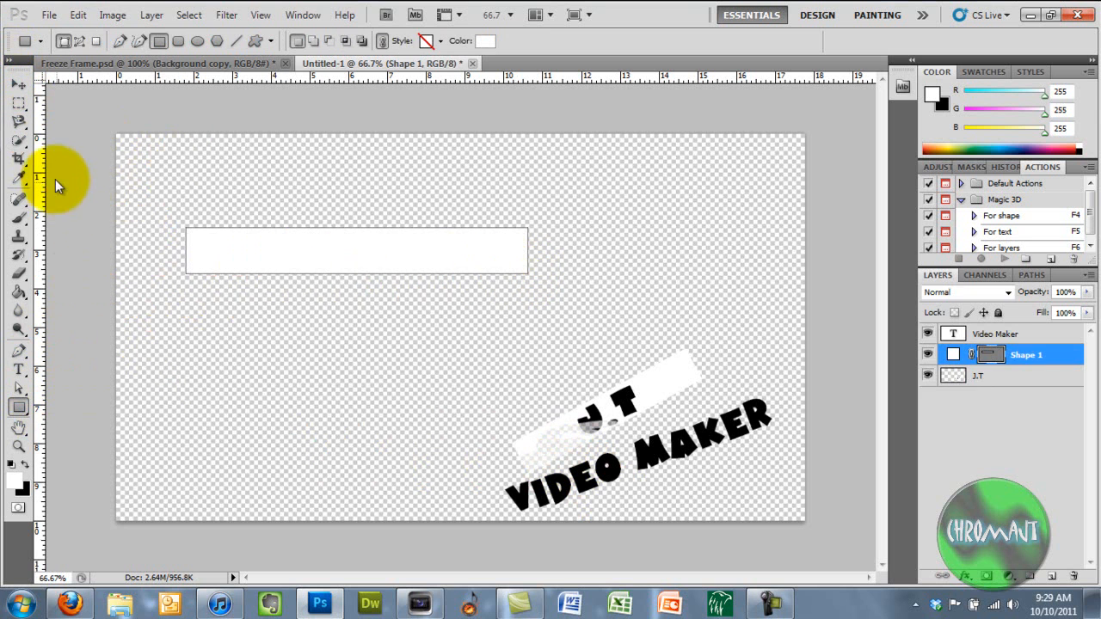
left_click(18, 85)
key("ctrl+t")
left_click_drag(525, 221, 468, 188)
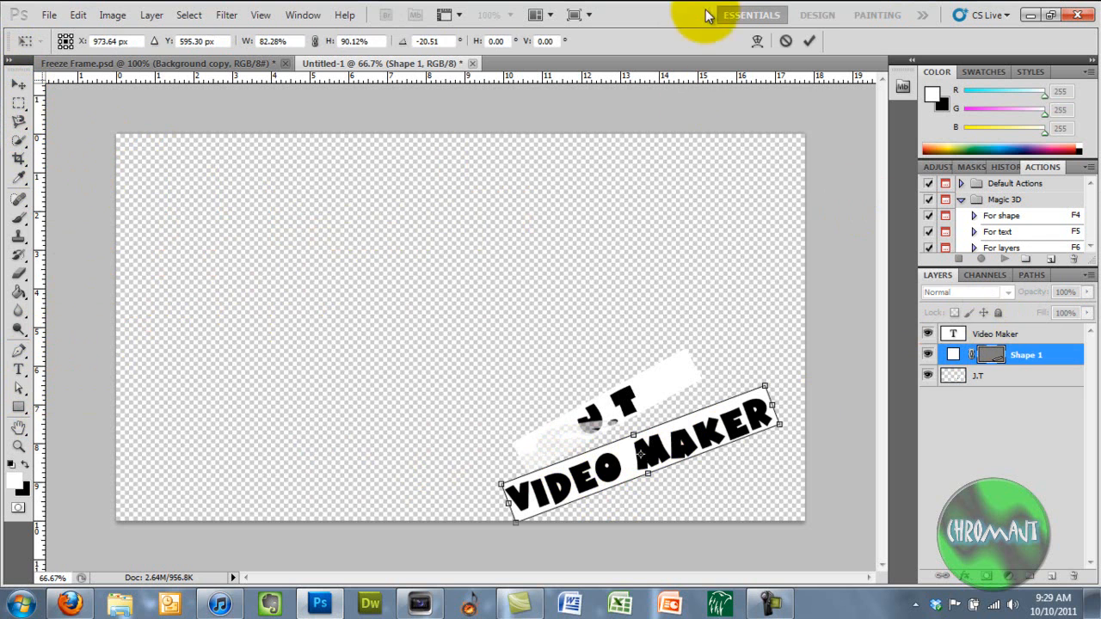
left_click(808, 40)
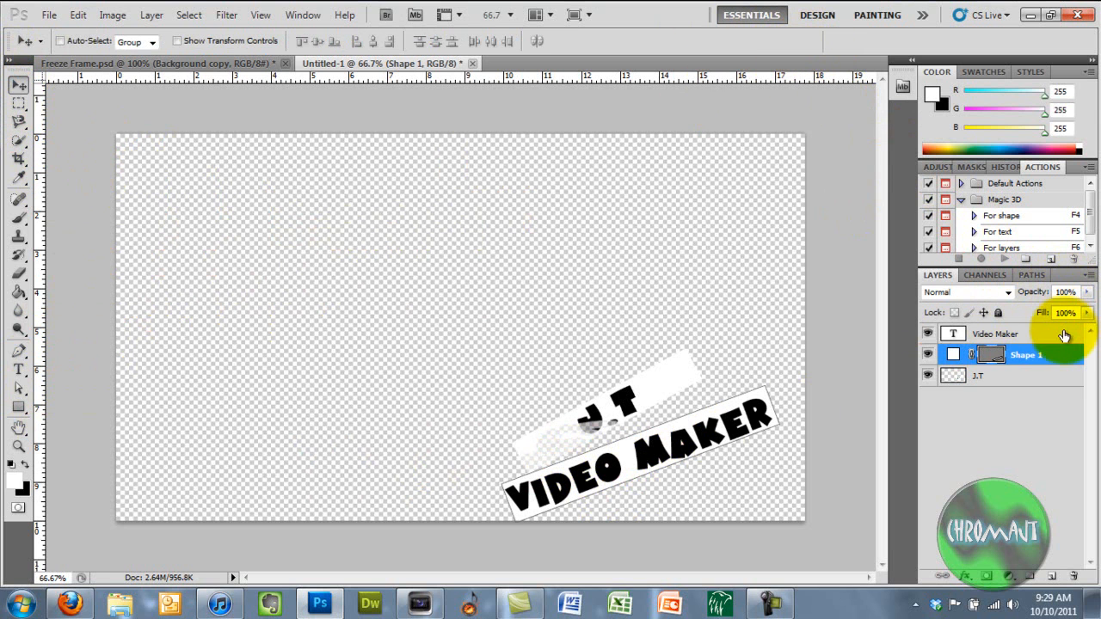
Merge the Video Maker text layer with its white rectangle layer
left_click(1030, 336)
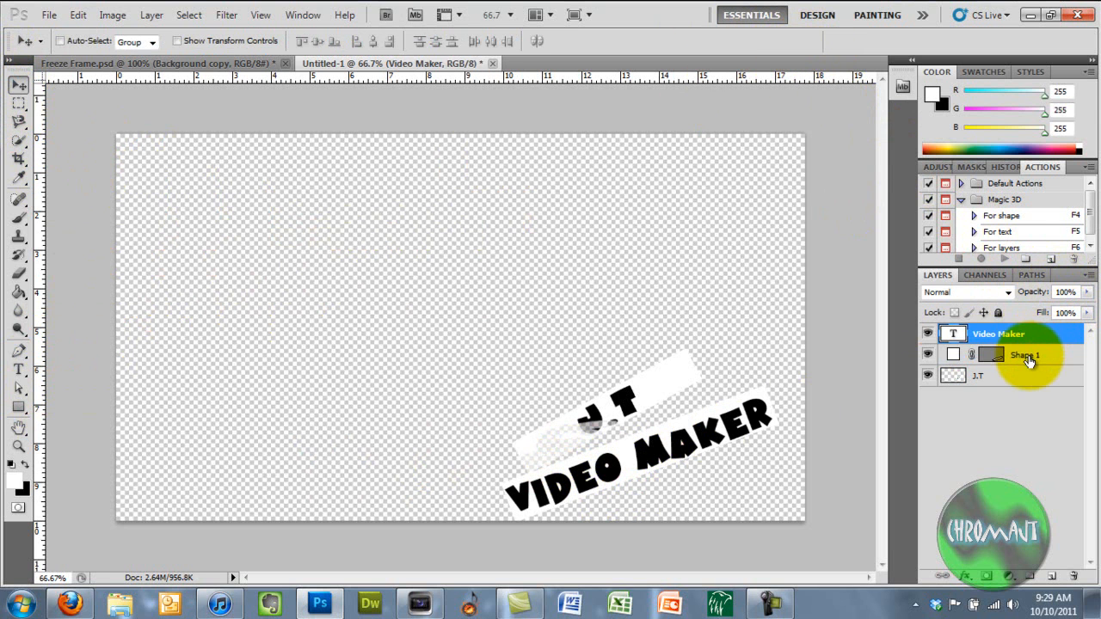
left_click(1029, 357, "shift")
right_click(1031, 355)
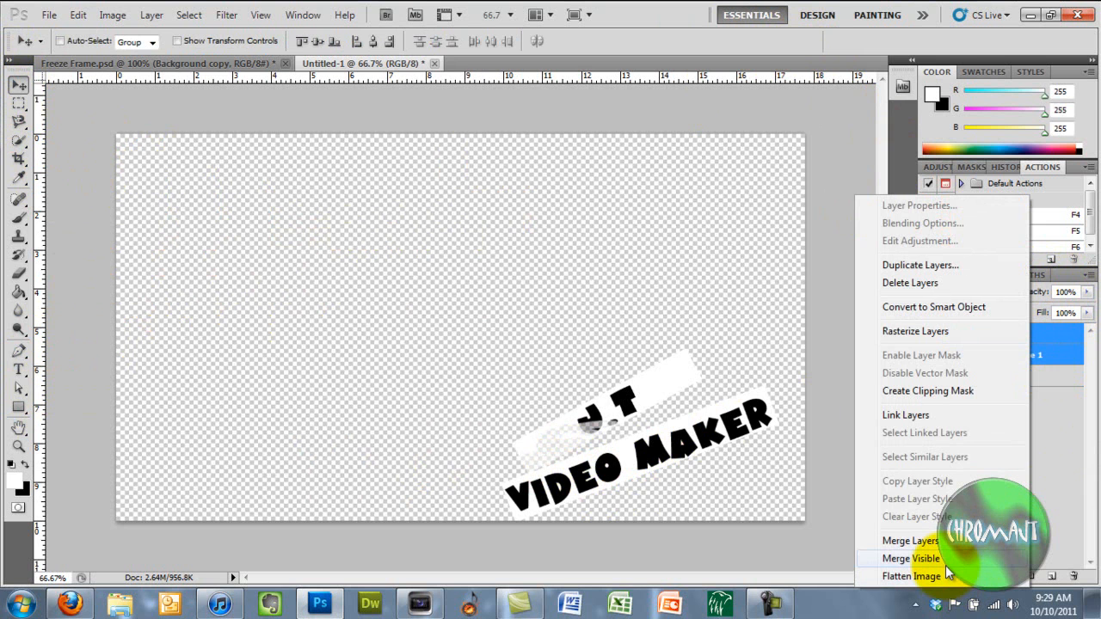
left_click(931, 542)
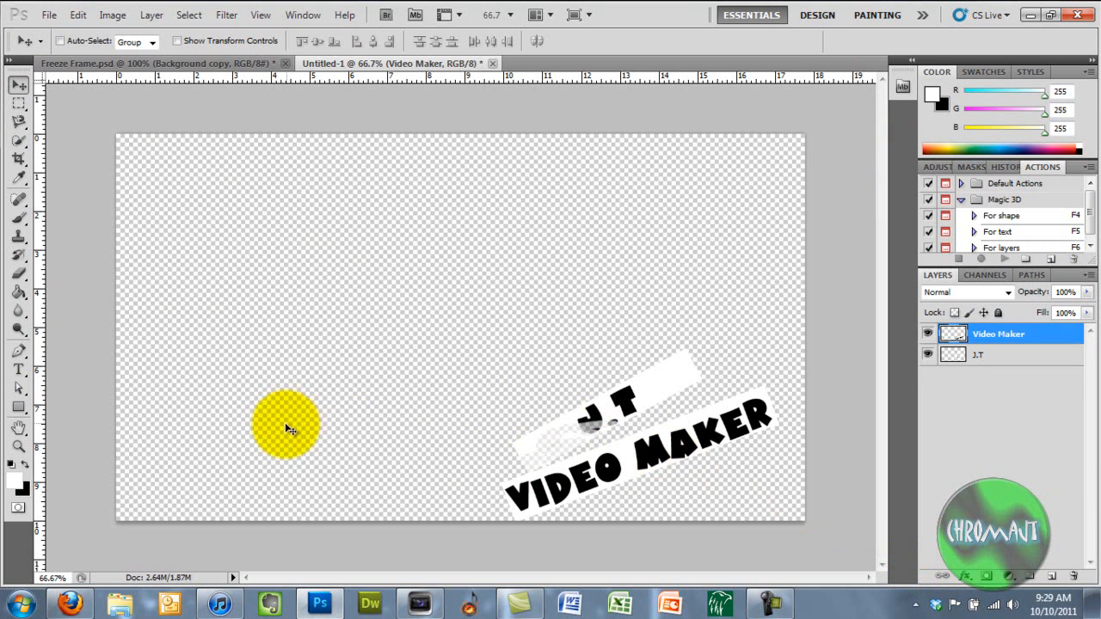
Partly erase the lower-left edge of the Video Maker banner with the Eraser at 50% opacity
left_click(18, 274)
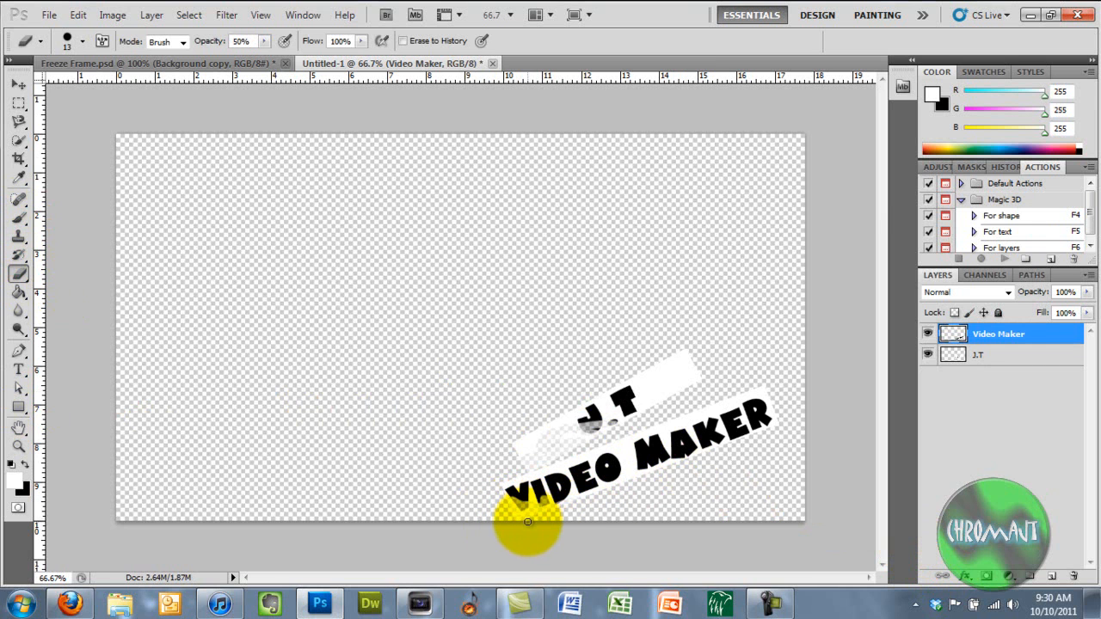
mouse_move(532, 520)
left_mouse_down()
mouse_move(561, 533)
mouse_move(637, 519)
left_mouse_up()
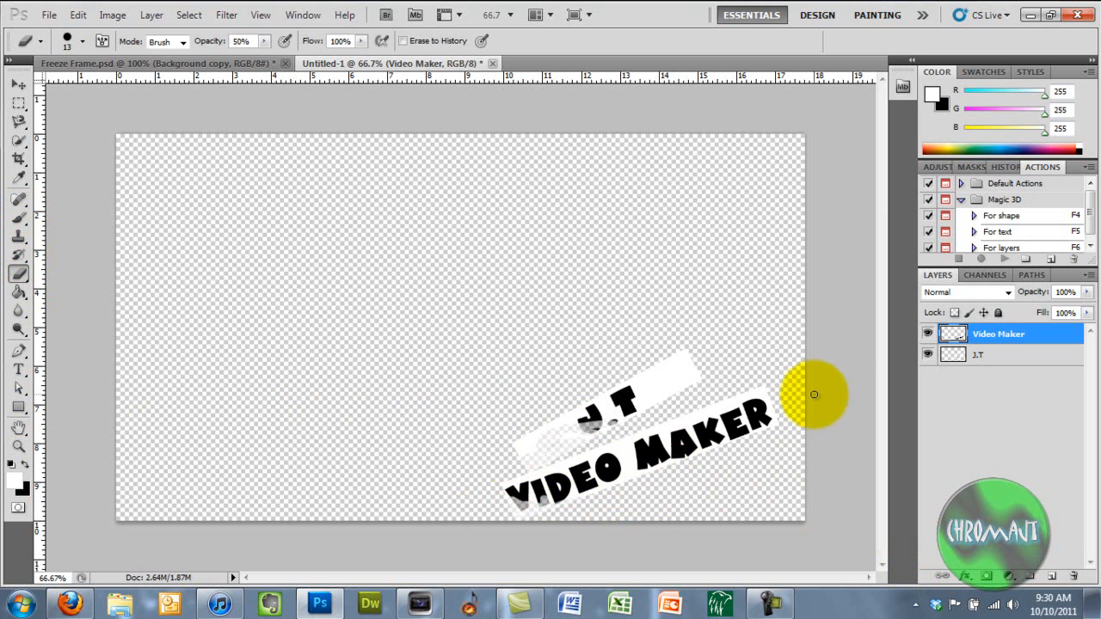
left_click(19, 86)
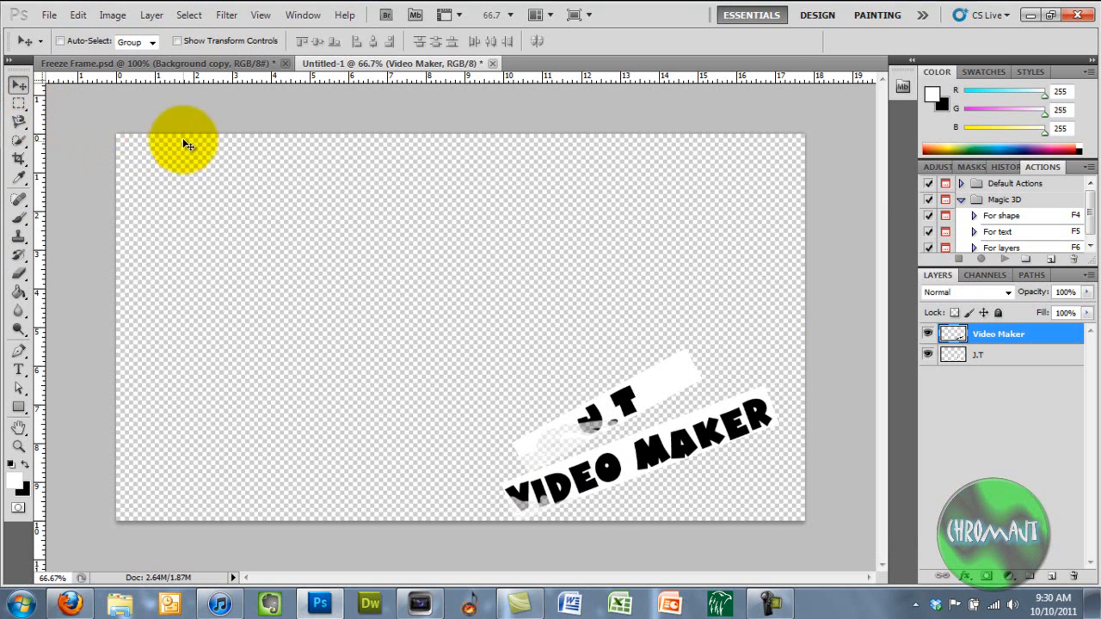
Save the title document to the Desktop as Title.psd with Maximize Compatibility enabled
key("ctrl+s")
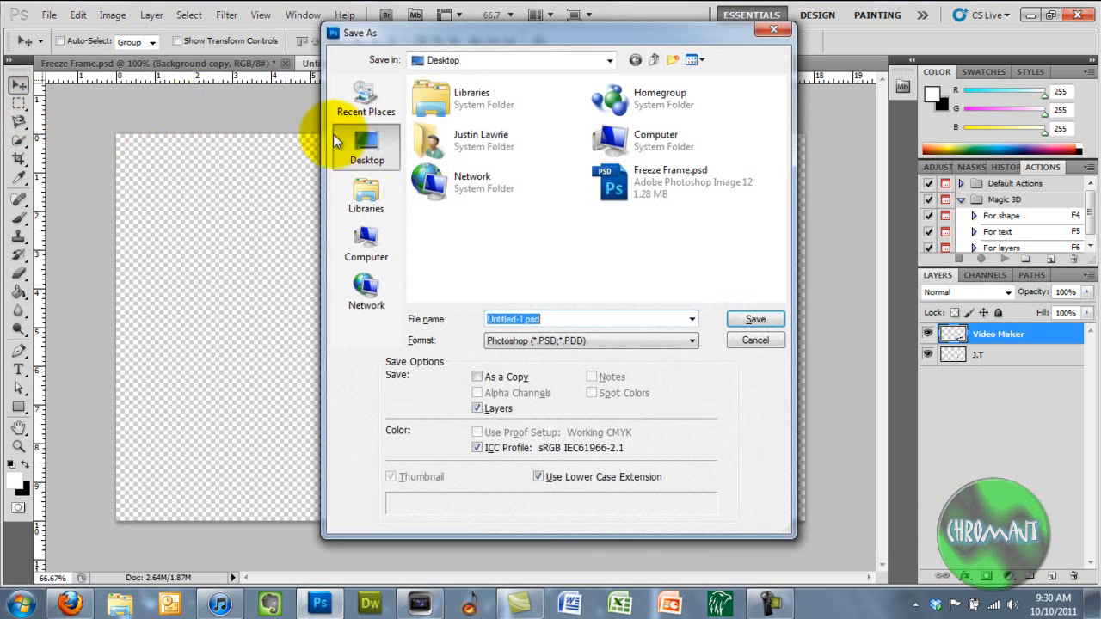
left_click(738, 323)
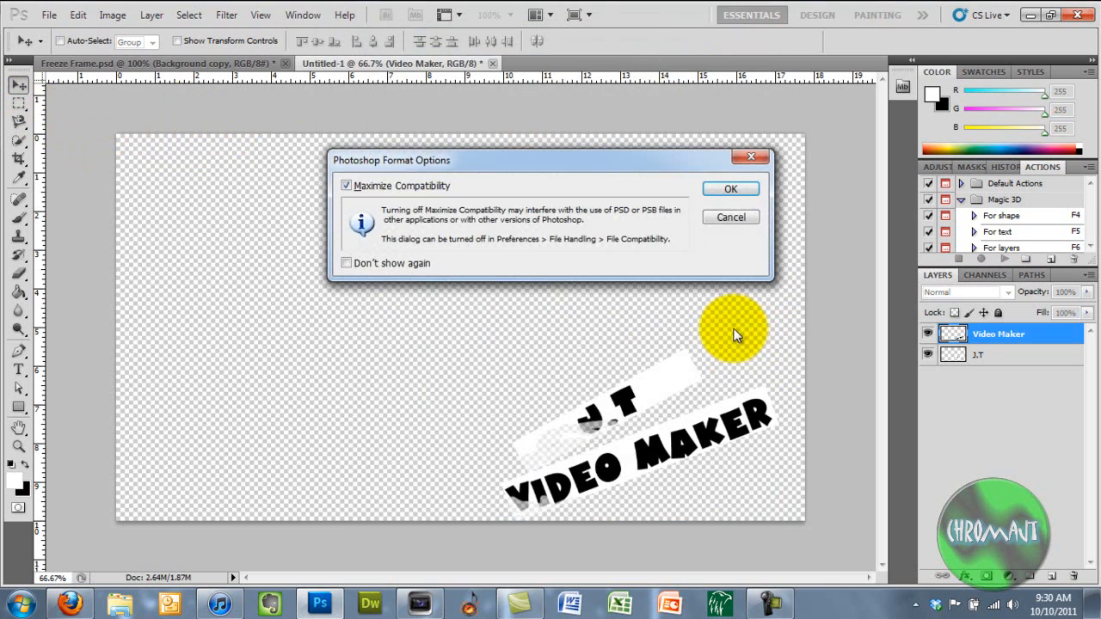
key("Return")
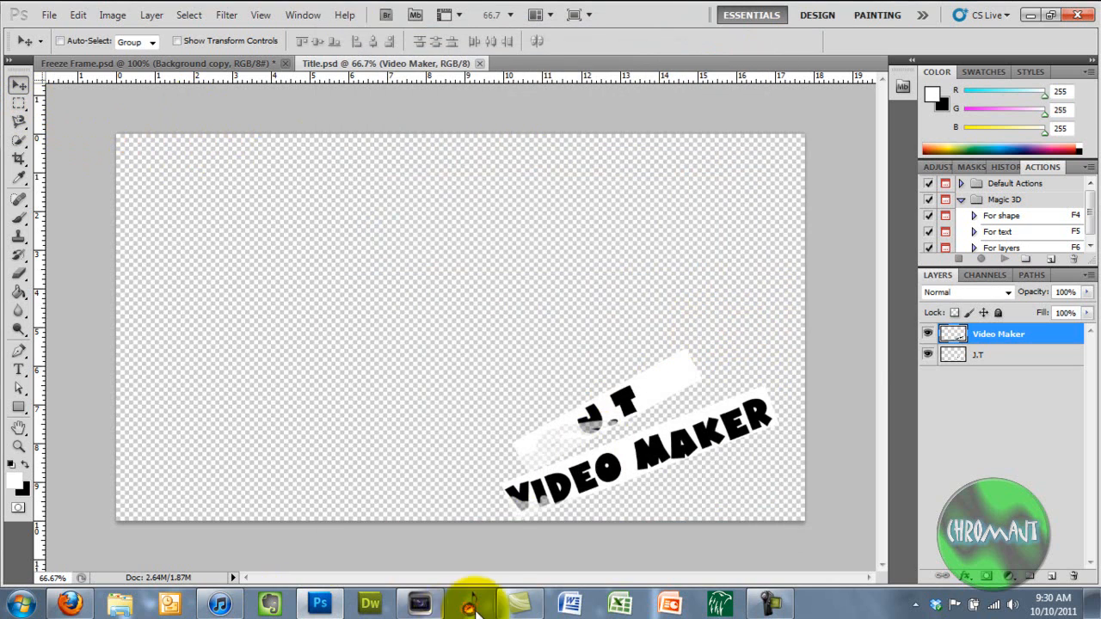
Switch to Vegas Pro and import Title.psd from the Desktop into the project media
left_click(419, 605)
left_click(47, 65)
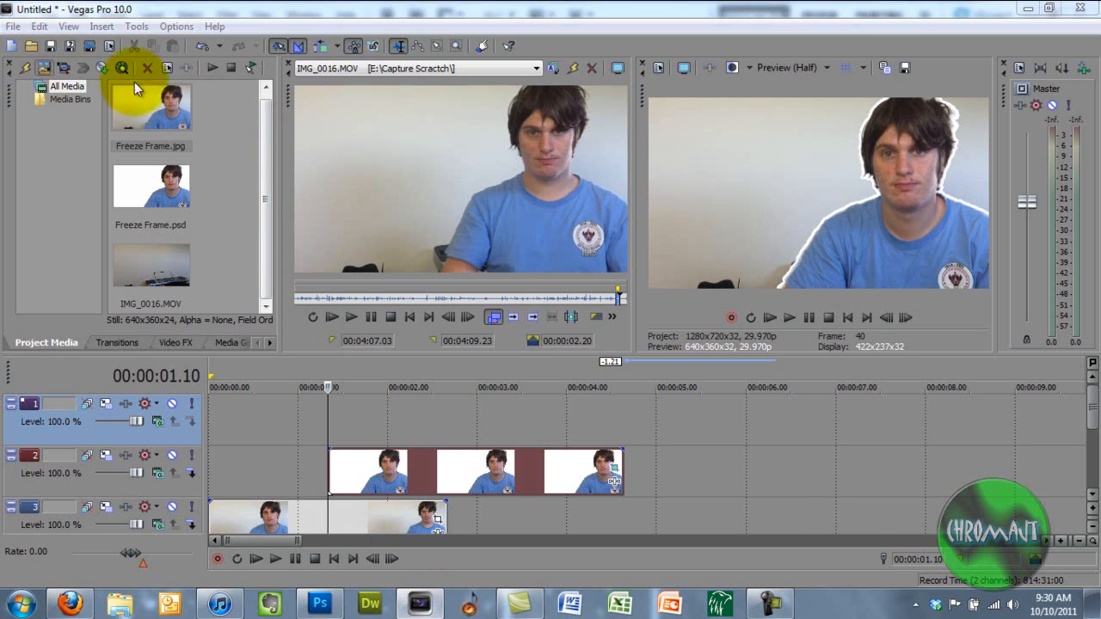
left_click(363, 165)
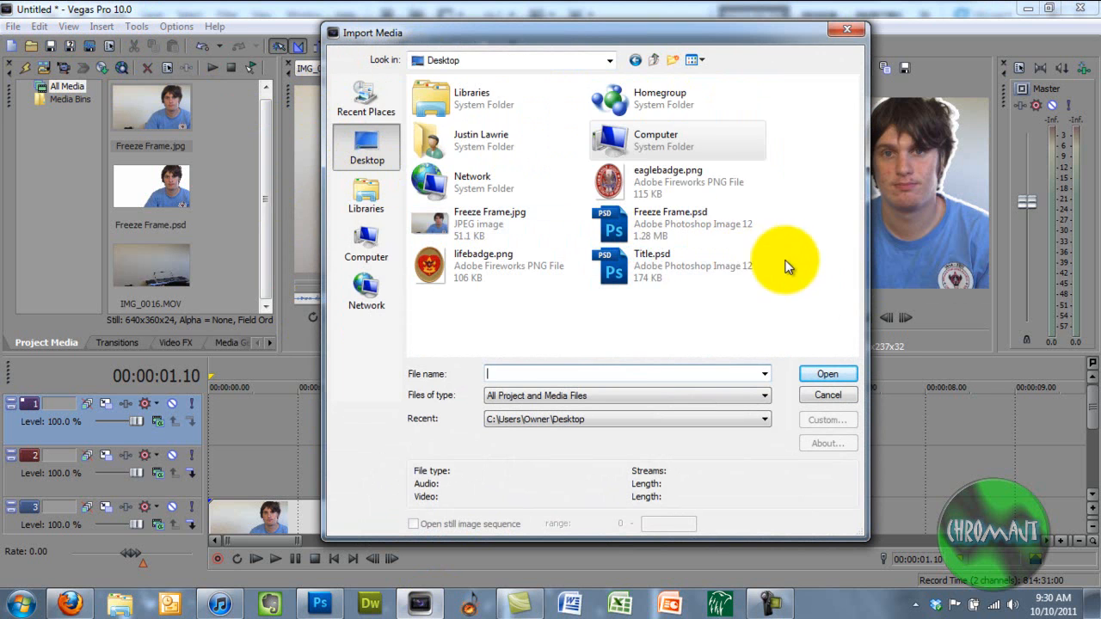
double_click(756, 271)
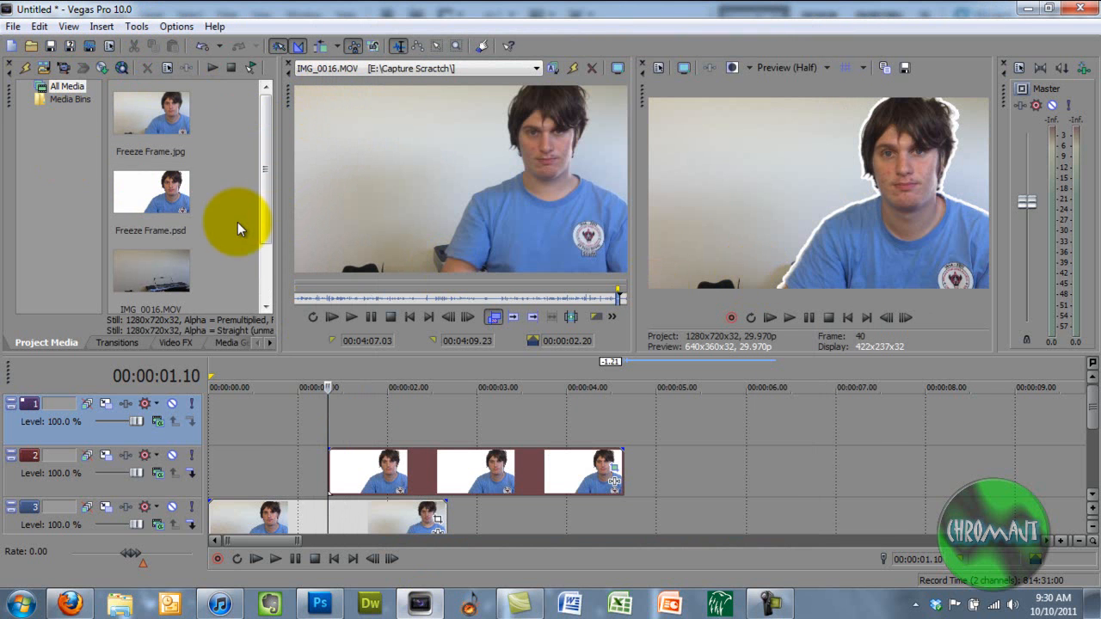
Place Title.psd on track 1 at 00:00:01.10 and trim its end to match the cut-out event on track 2
scroll(239, 225, "down", 2)
left_click(164, 260)
left_click_drag(316, 343, 335, 425)
left_click_drag(774, 416, 633, 443)
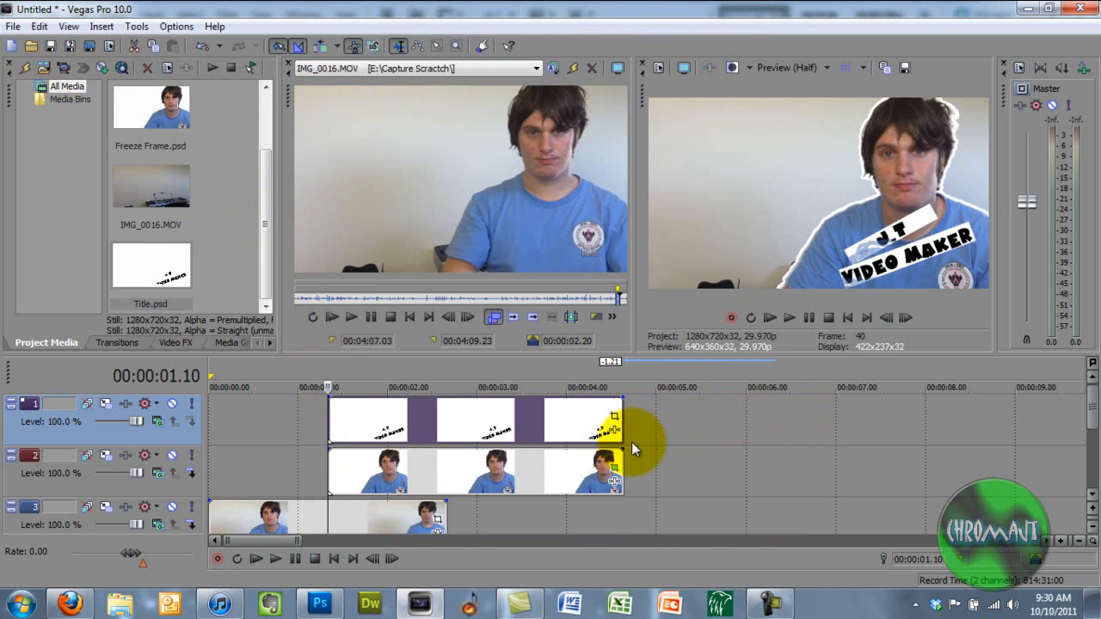
left_click(109, 409)
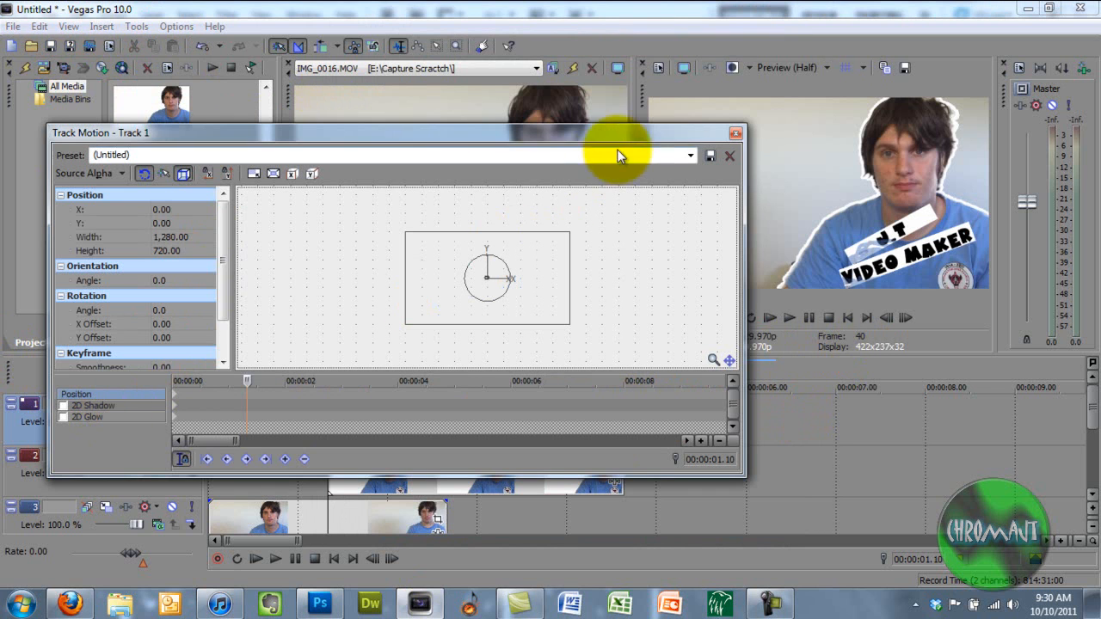
left_click(735, 134)
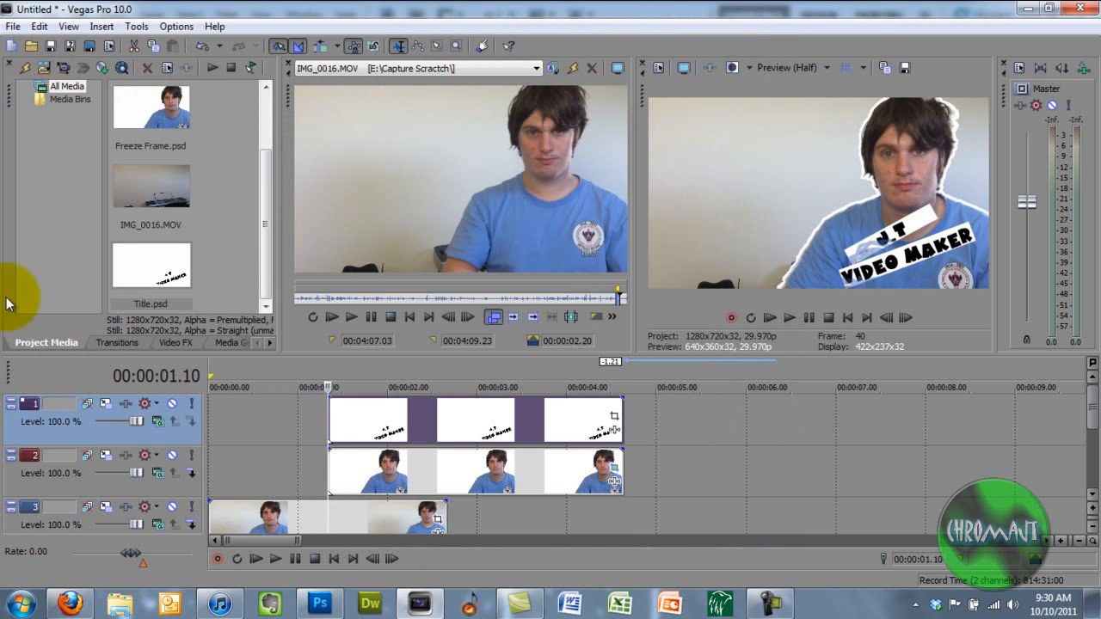
Mute the title and cut-out tracks, and trim the end of the track 3 video clip to 00:00:01.10, where the freeze frame starts
left_click(172, 403)
left_click(172, 457)
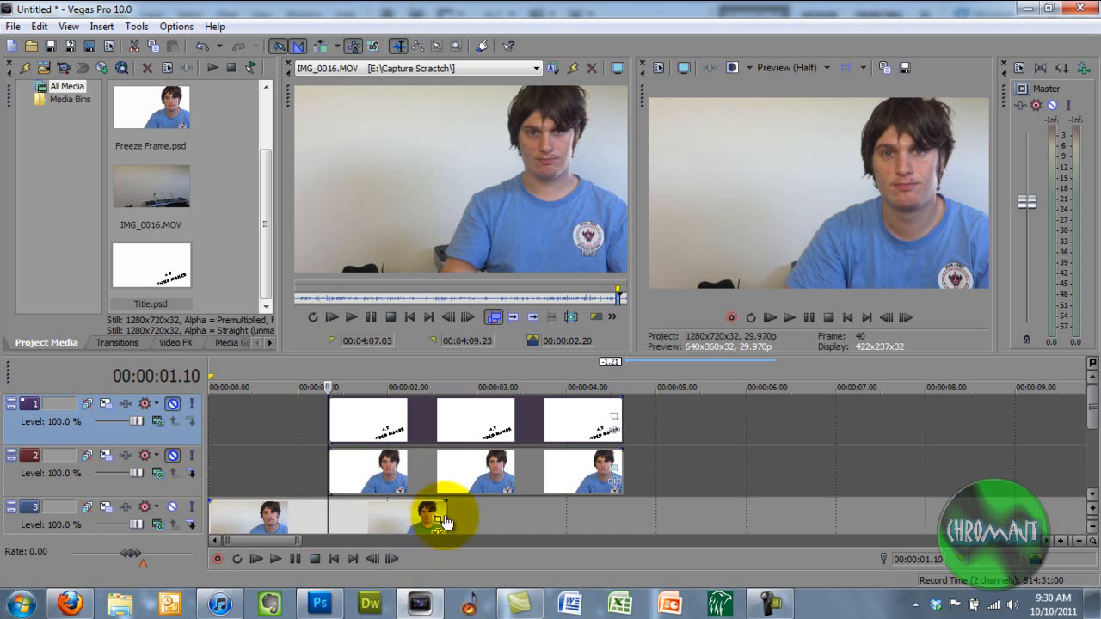
left_click_drag(1083, 411, 1091, 437)
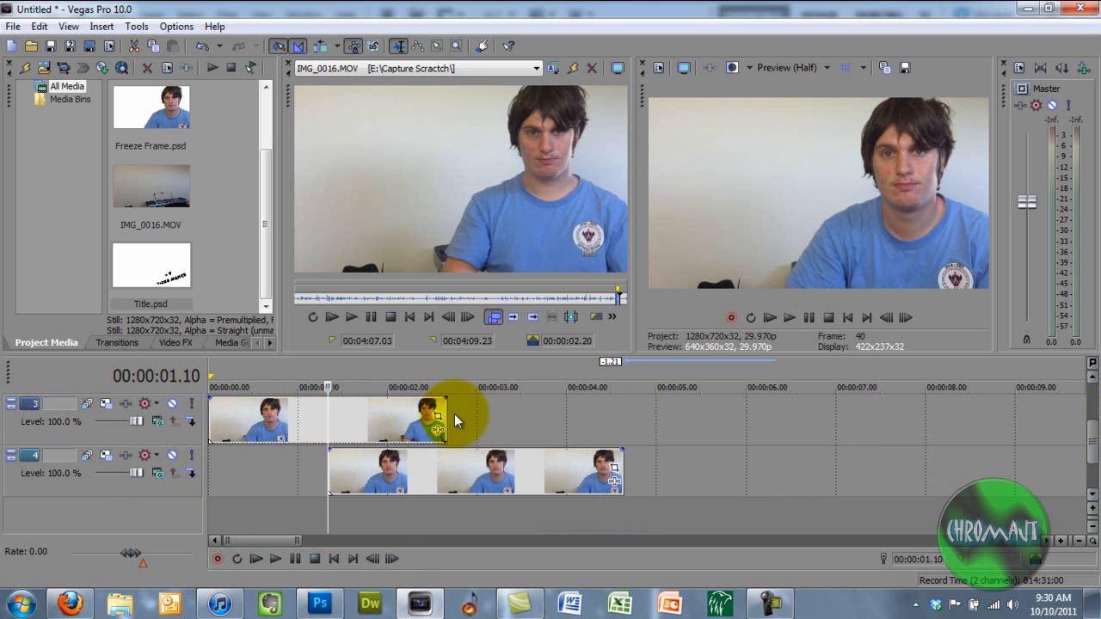
left_click_drag(442, 415, 327, 422)
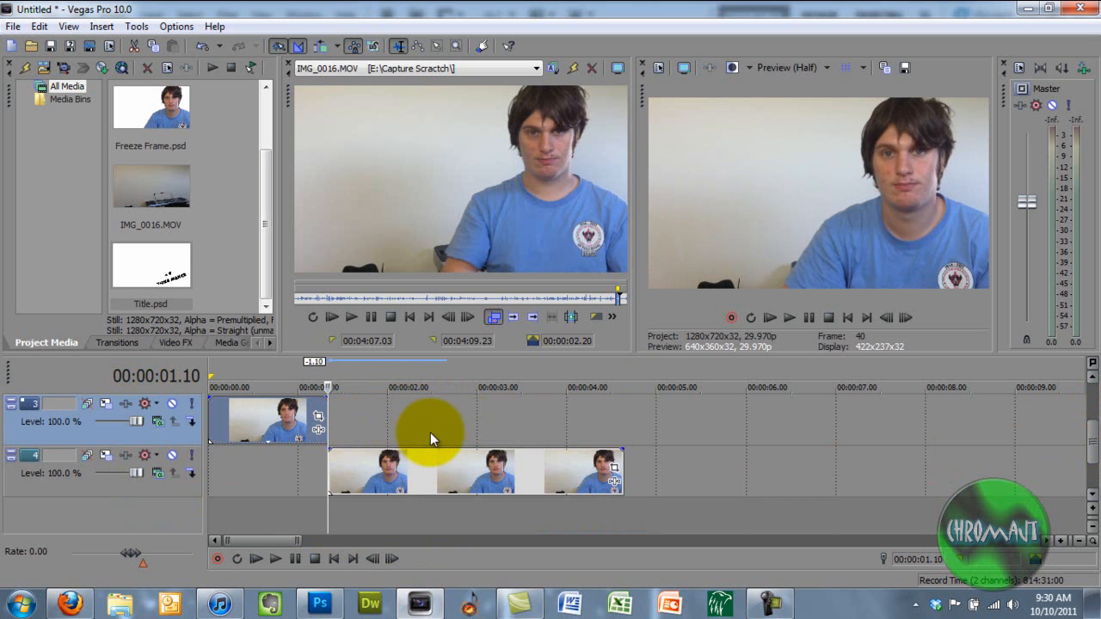
Mute track 3 and add the Sony Color Balance effect to track 4, which holds the still background
mouse_move(1088, 436)
left_mouse_down()
mouse_move(1088, 405)
mouse_move(1081, 437)
left_mouse_up()
scroll(841, 453, "down", 5)
scroll(855, 469, "up", 5)
left_click(467, 485)
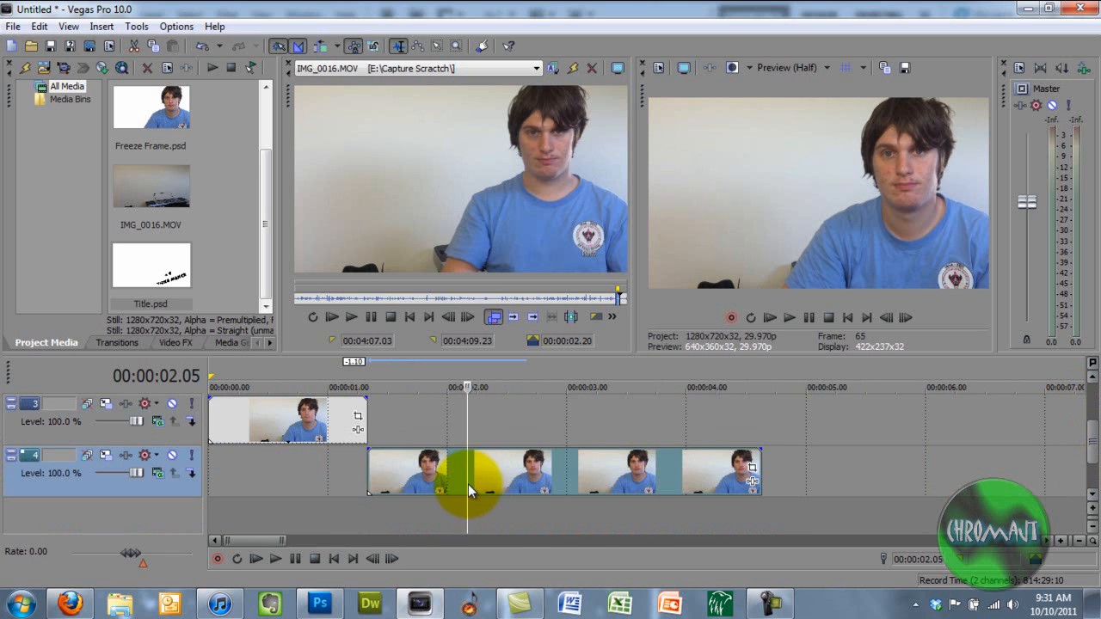
left_click(172, 404)
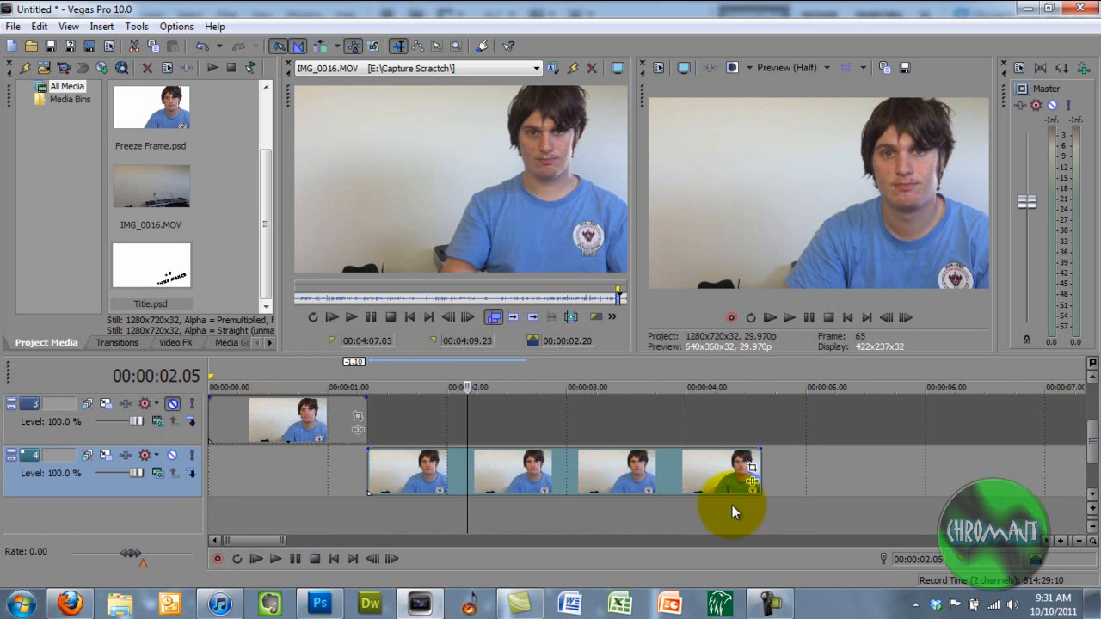
left_click(126, 455)
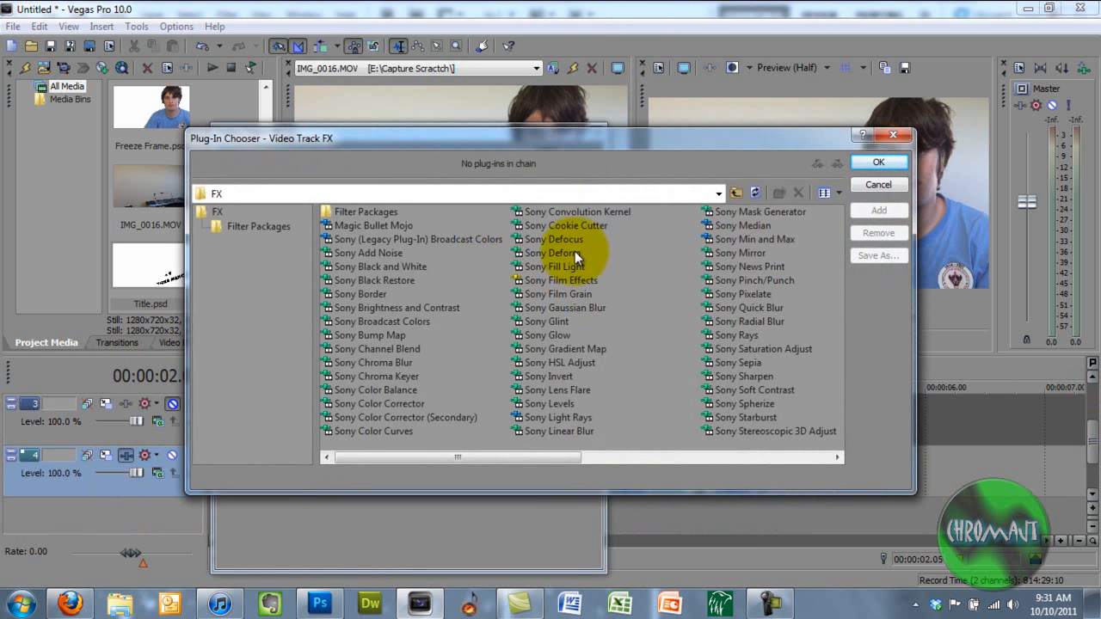
double_click(408, 388)
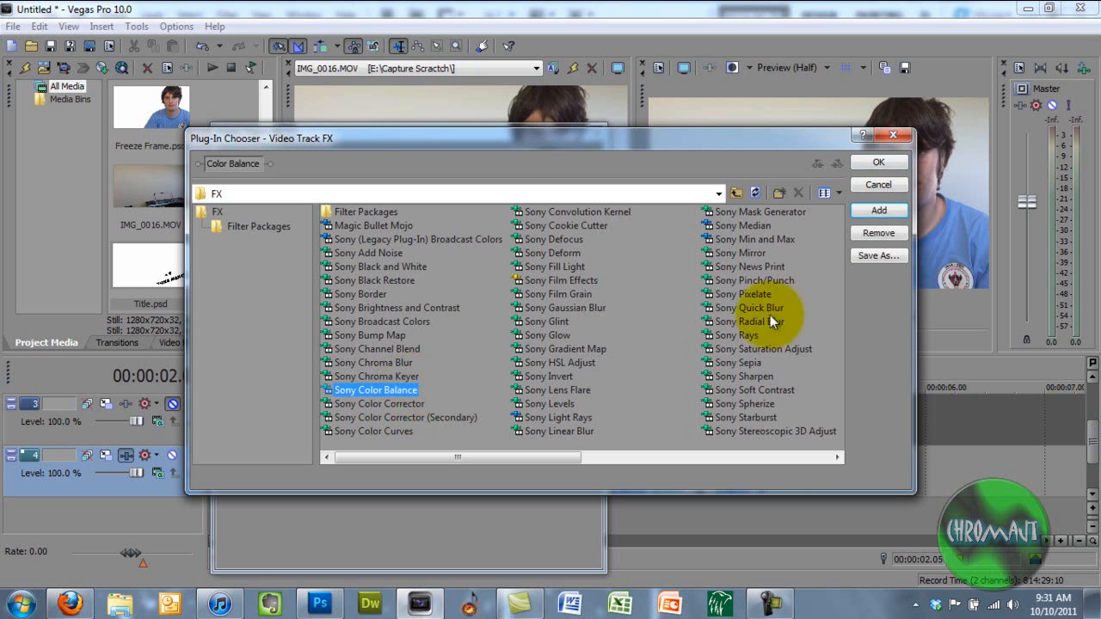
left_click(878, 163)
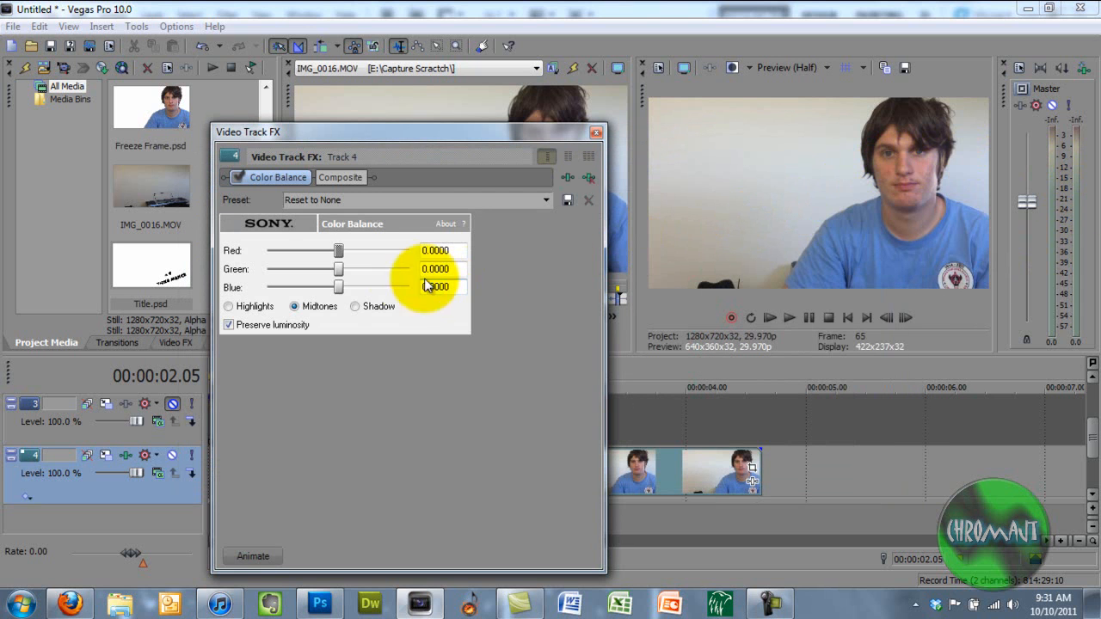
Tint the background blue with Color Balance set to Highlights, red -0.2500, green -0.2445 and blue 0.2950
left_click_drag(337, 274, 384, 289)
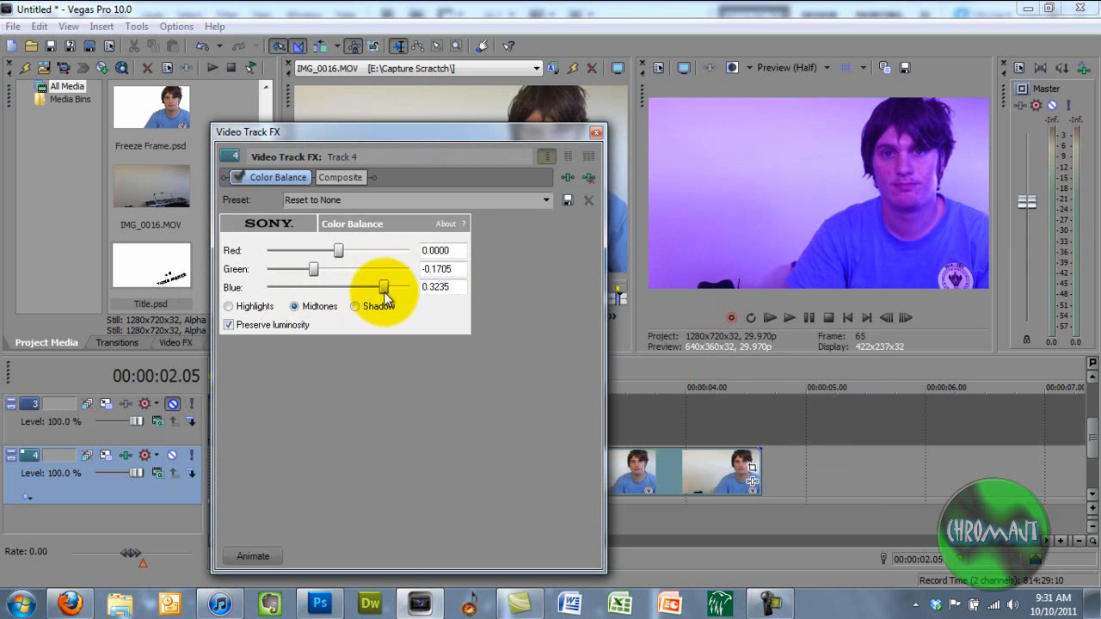
double_click(313, 269)
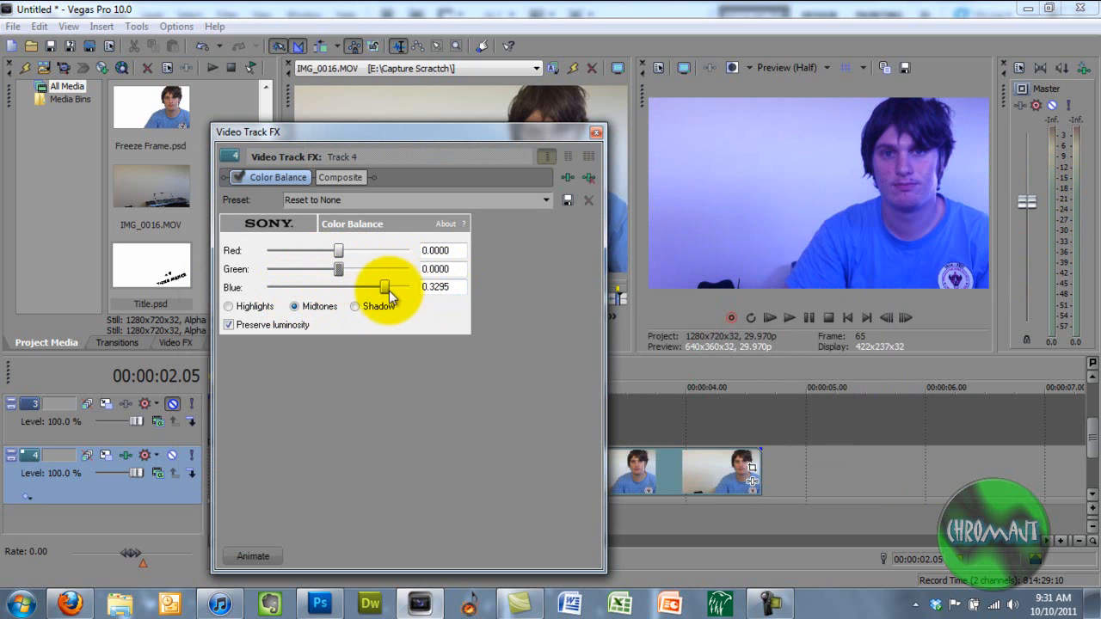
left_click_drag(337, 250, 302, 269)
left_click(228, 307)
mouse_move(384, 288)
left_mouse_down()
mouse_move(338, 293)
mouse_move(383, 297)
left_mouse_up()
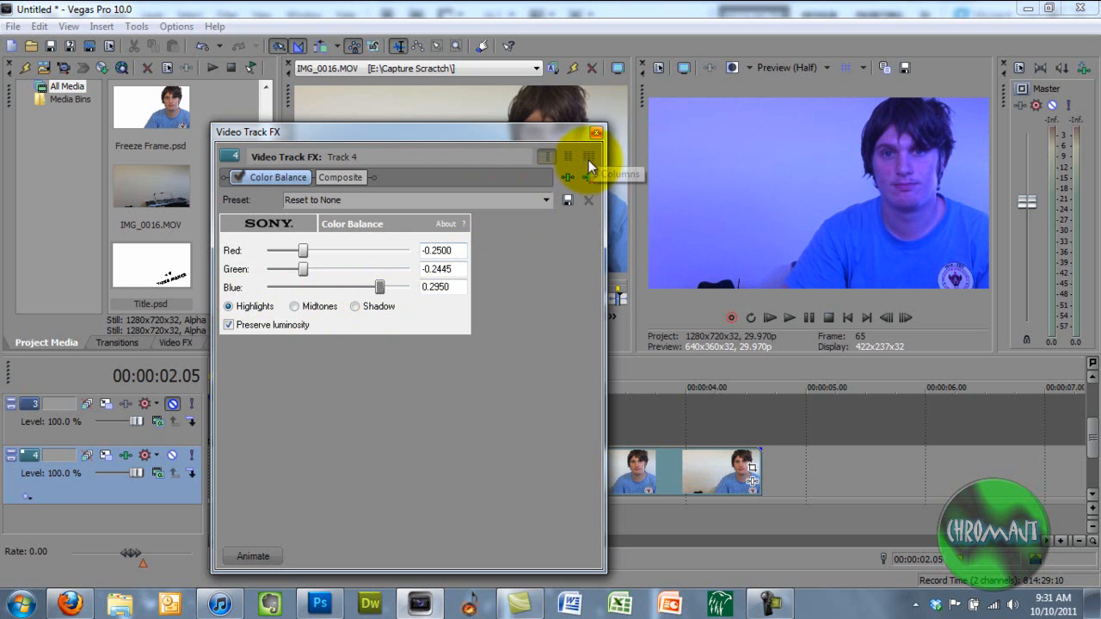
left_click(596, 132)
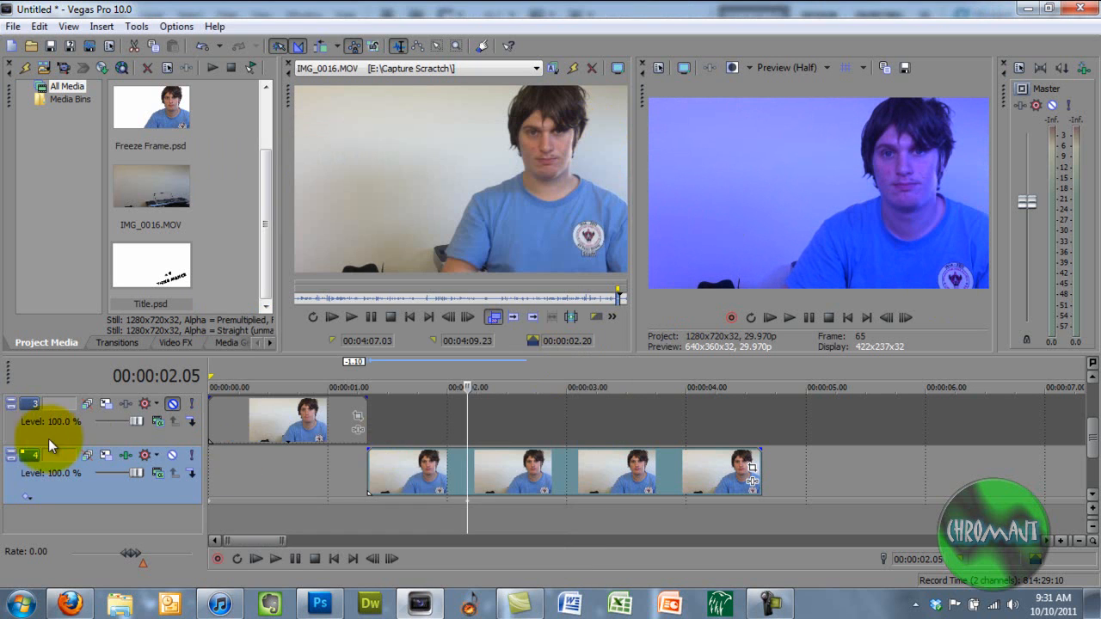
Unmute the video clip, cut-out and title tracks, and play back the combined freeze frame
left_click(175, 404)
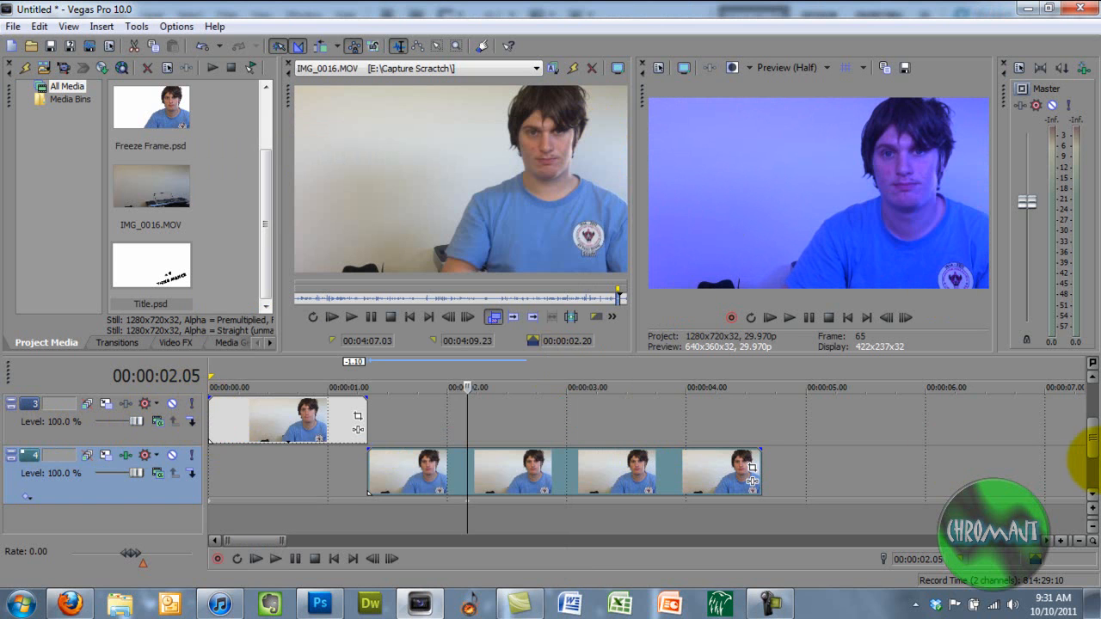
left_click_drag(1089, 440, 1092, 405)
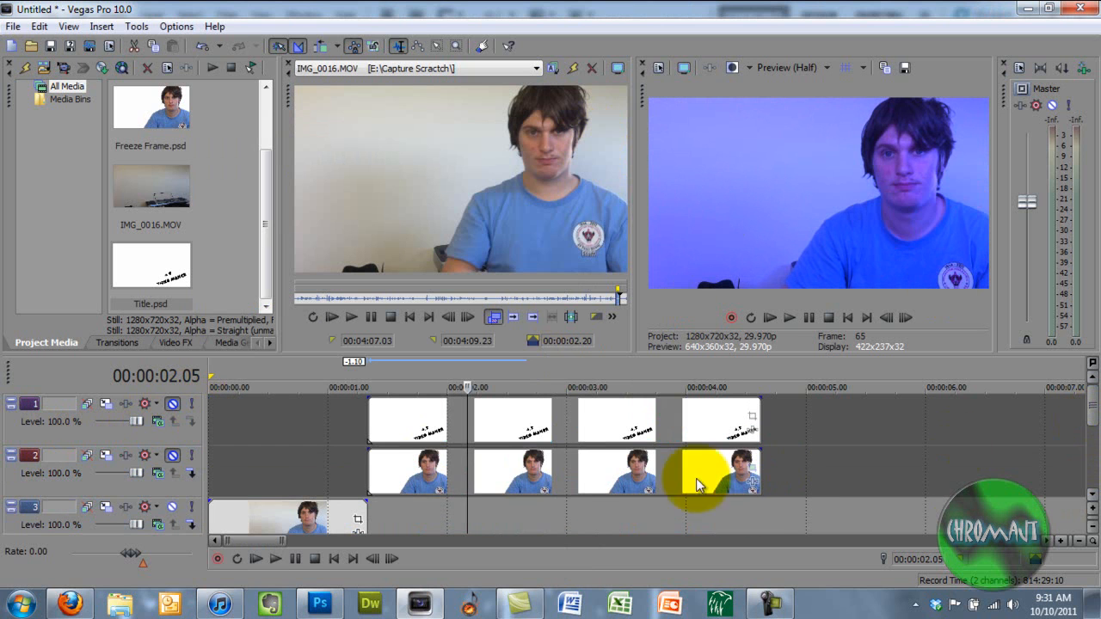
left_click(171, 457)
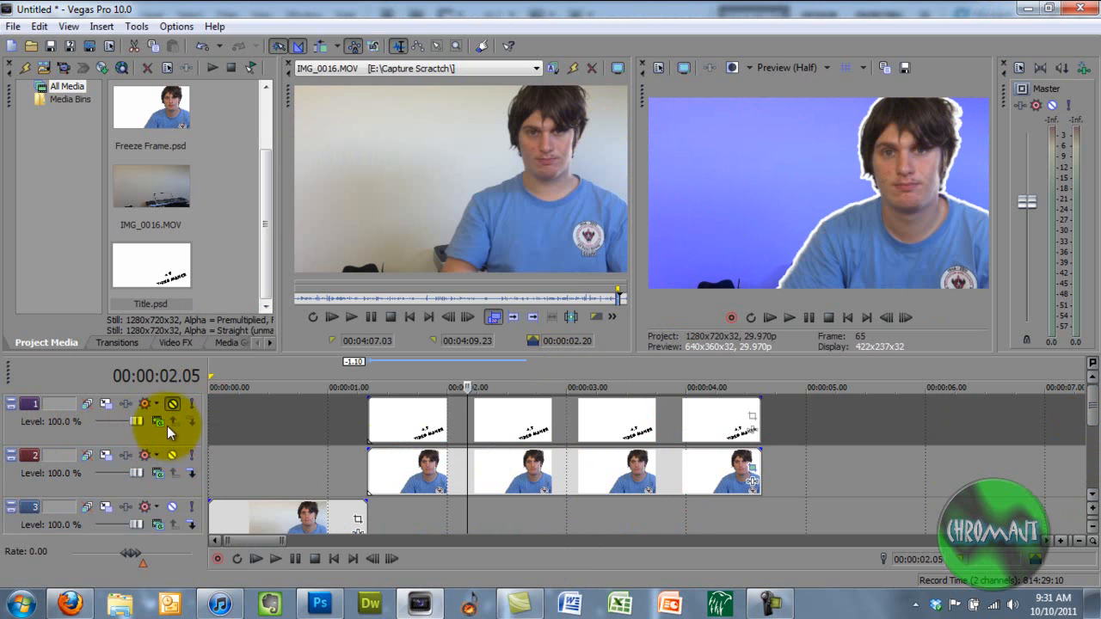
left_click(173, 404)
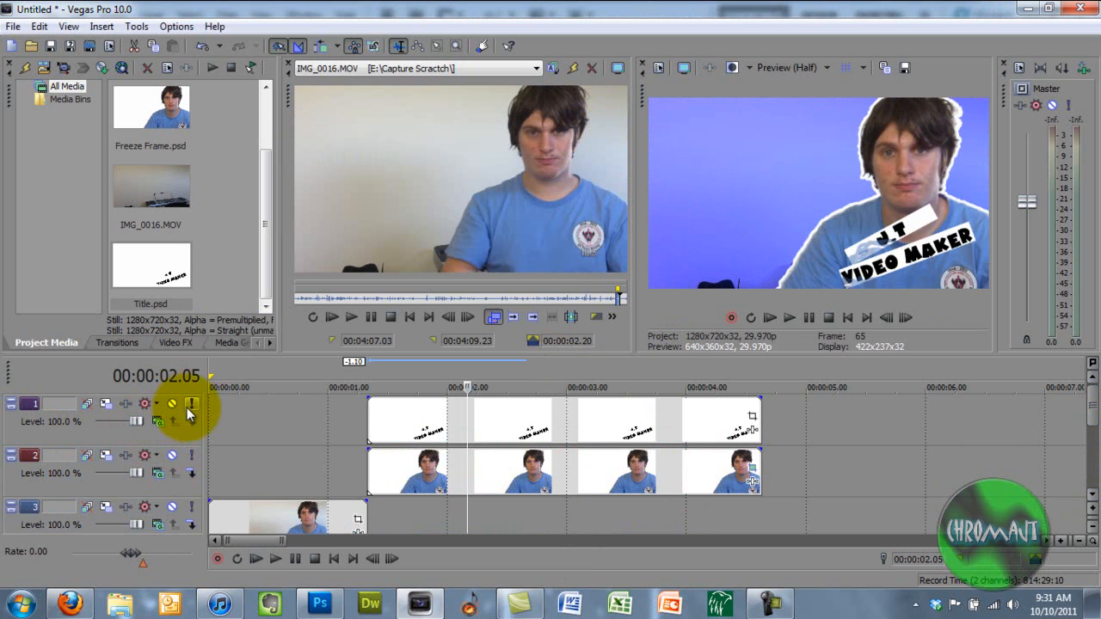
key("space")
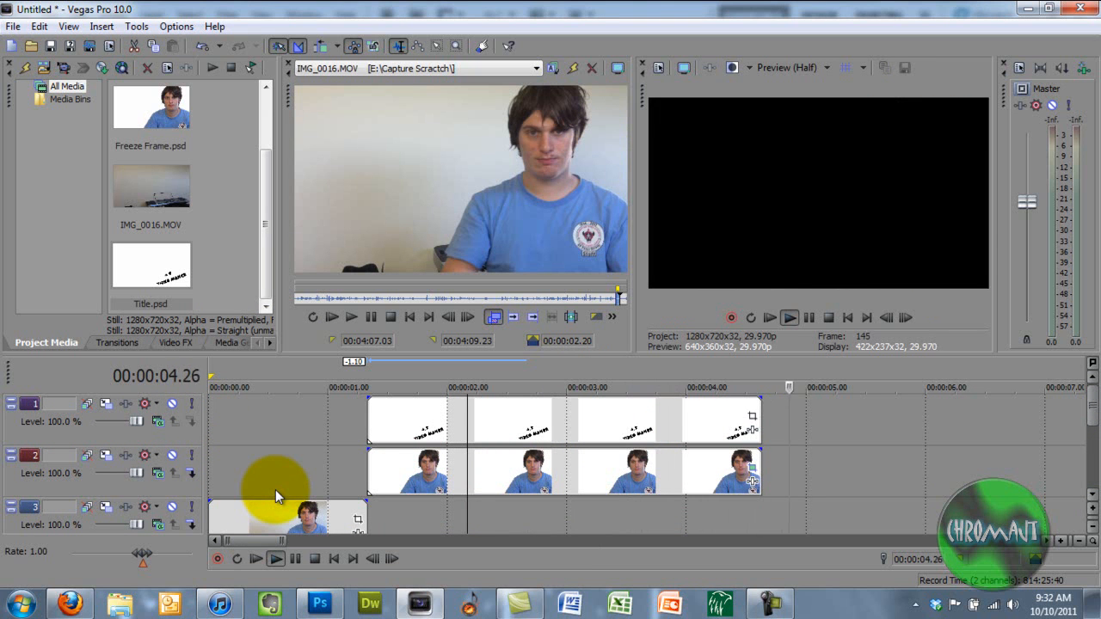
key("space")
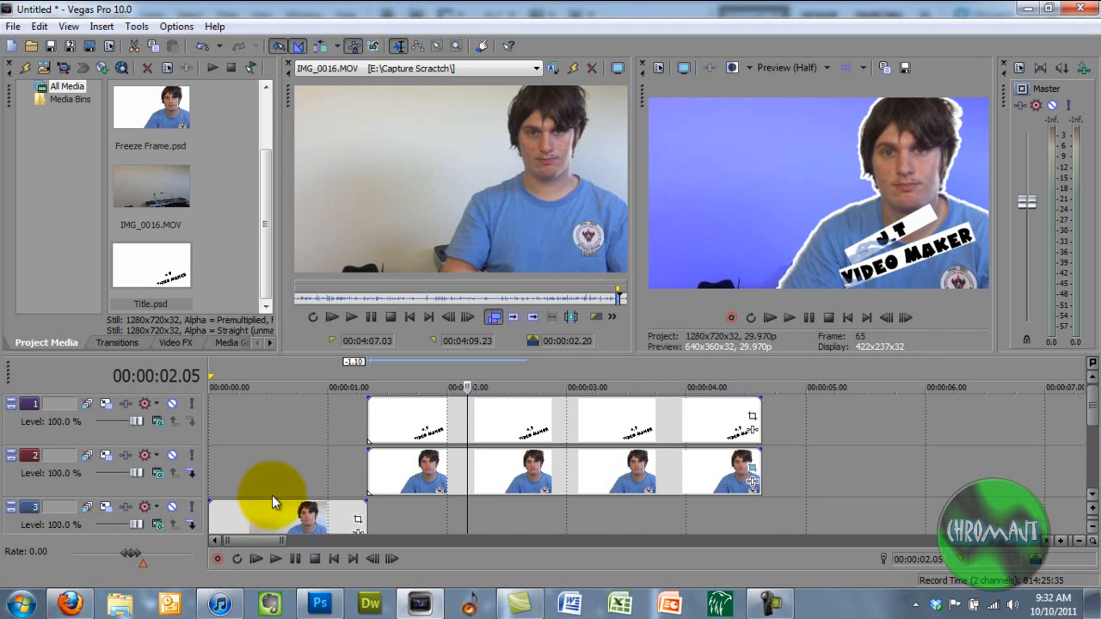
Apply the Nebulous Gradient Wipe transition to the start of the title event on track 1 and preview it
left_click(366, 430)
left_click(135, 339)
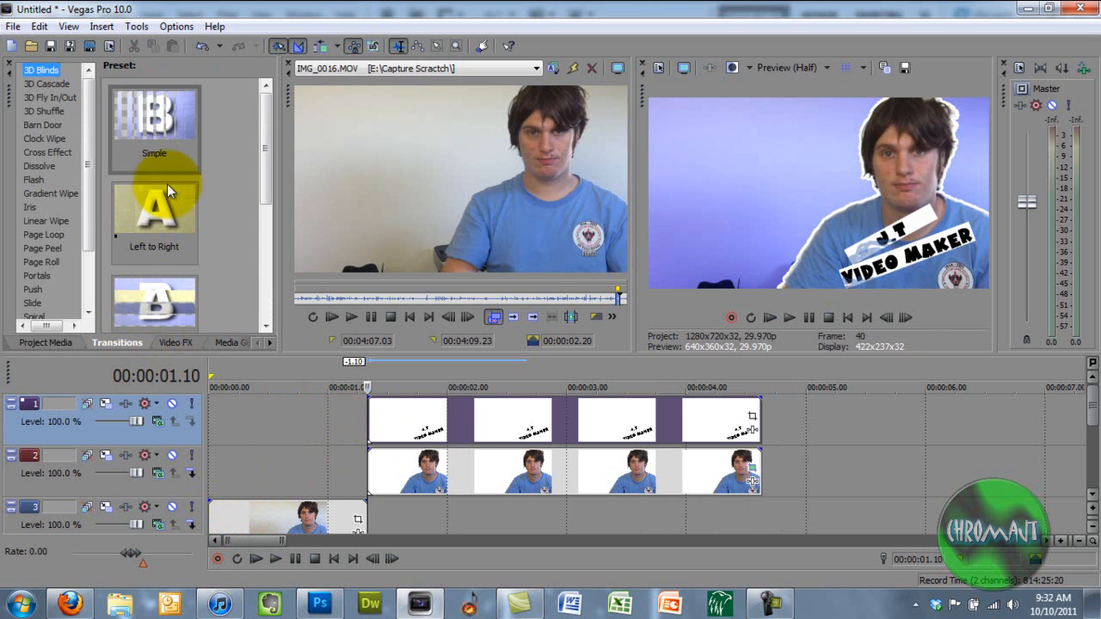
left_click(47, 195)
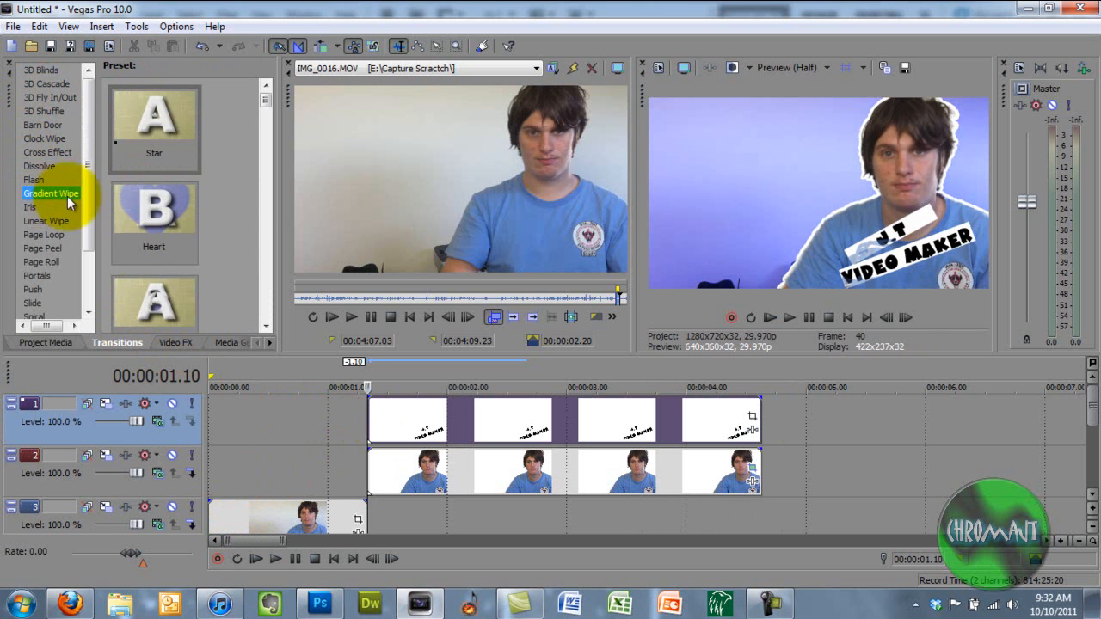
scroll(256, 190, "down", 2)
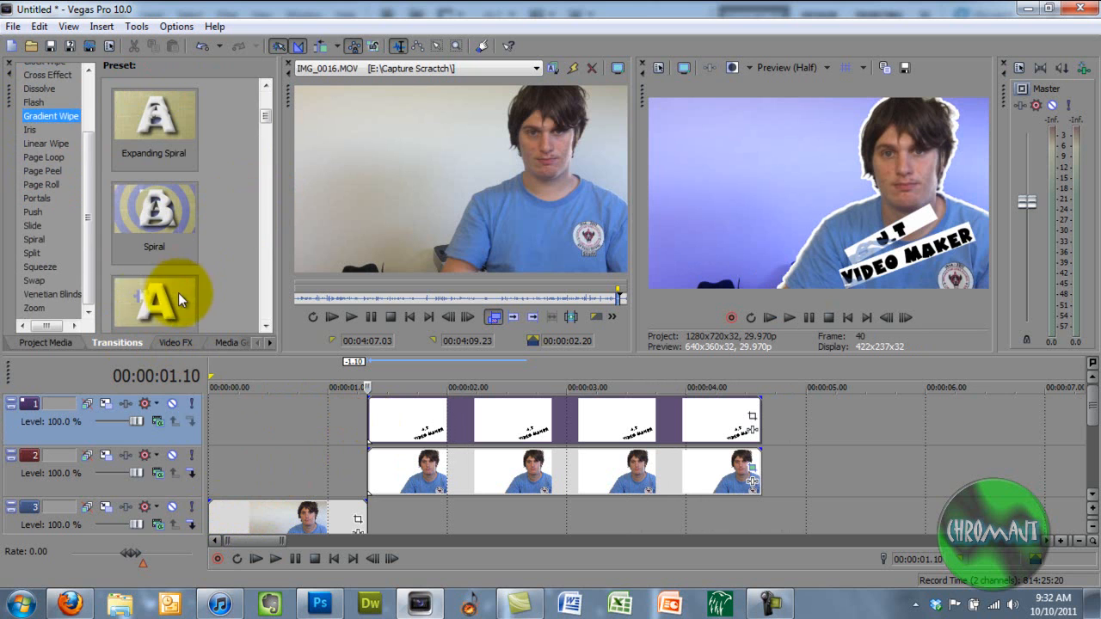
left_click(265, 325)
left_click(265, 325)
left_click(265, 326)
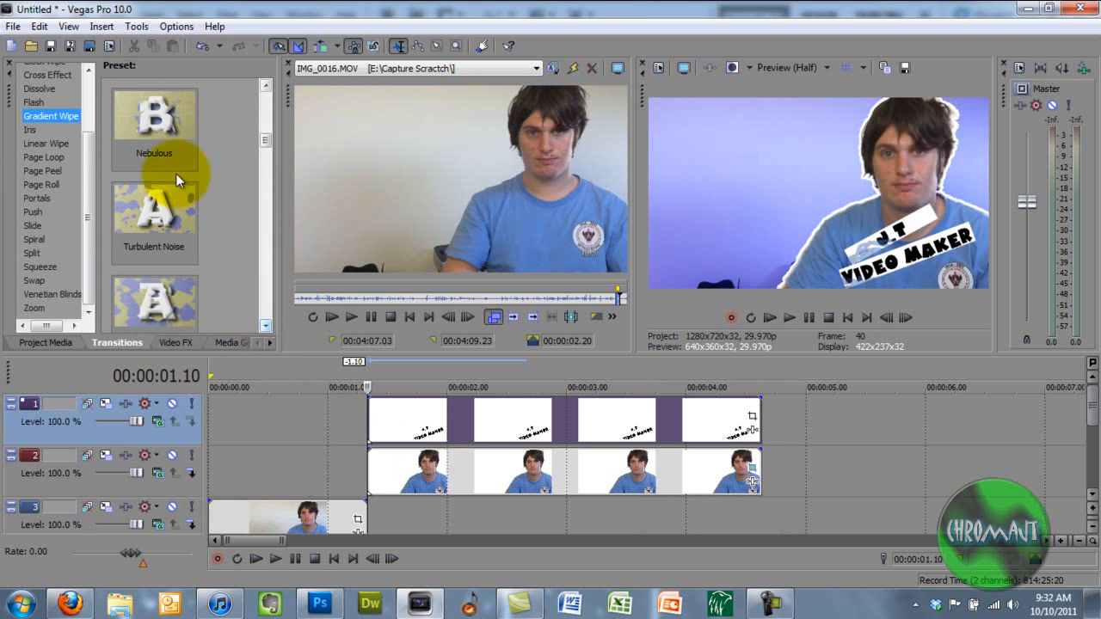
left_click_drag(156, 111, 372, 433)
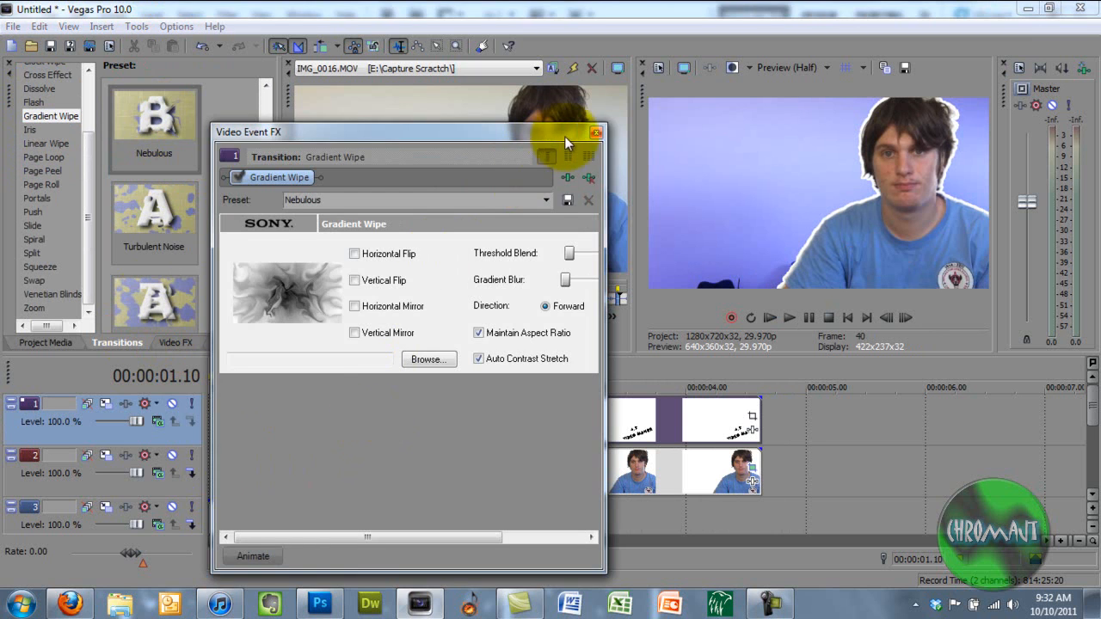
left_click(595, 131)
key("space")
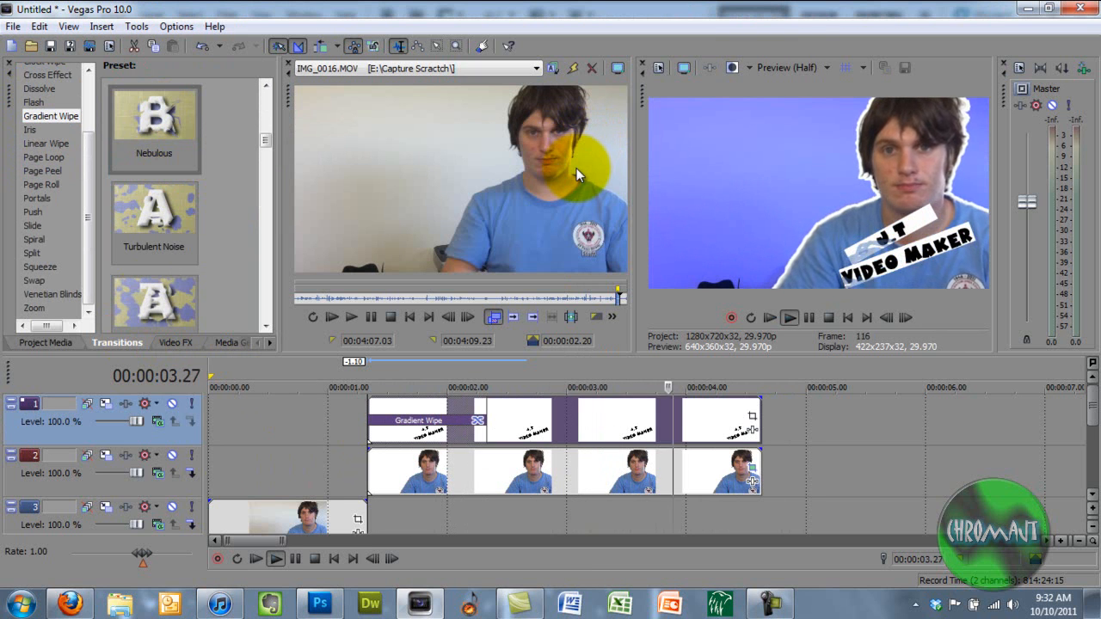
key("space")
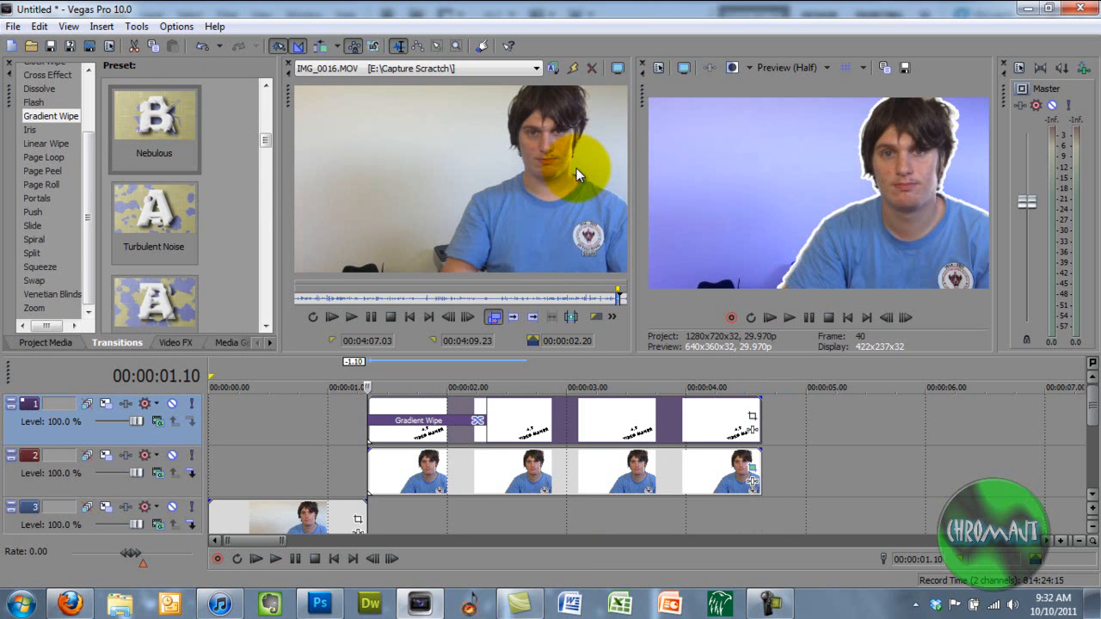